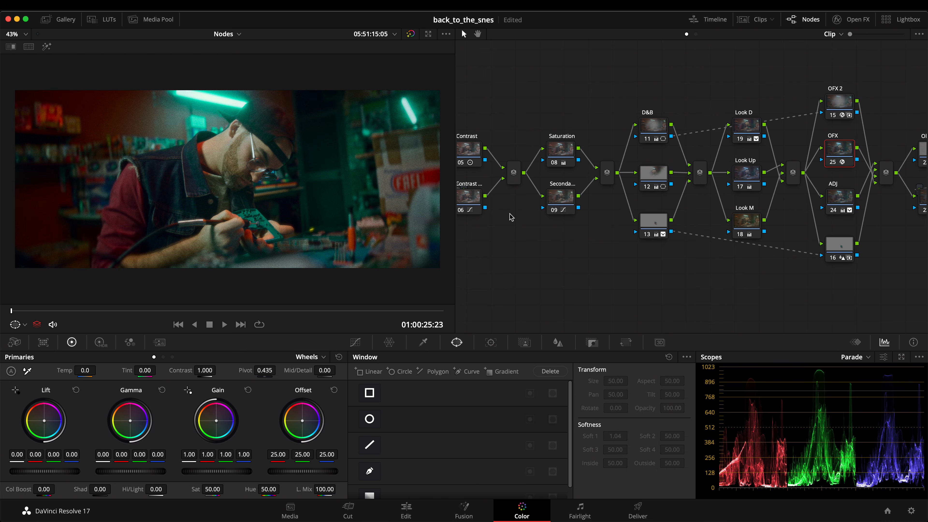
- Select the Saturation node and look over the clips of the Nodes timeline on the Edit page
left_click(562, 151)
left_click_drag(484, 128, 896, 289)
left_click(895, 289)
left_click(418, 509)
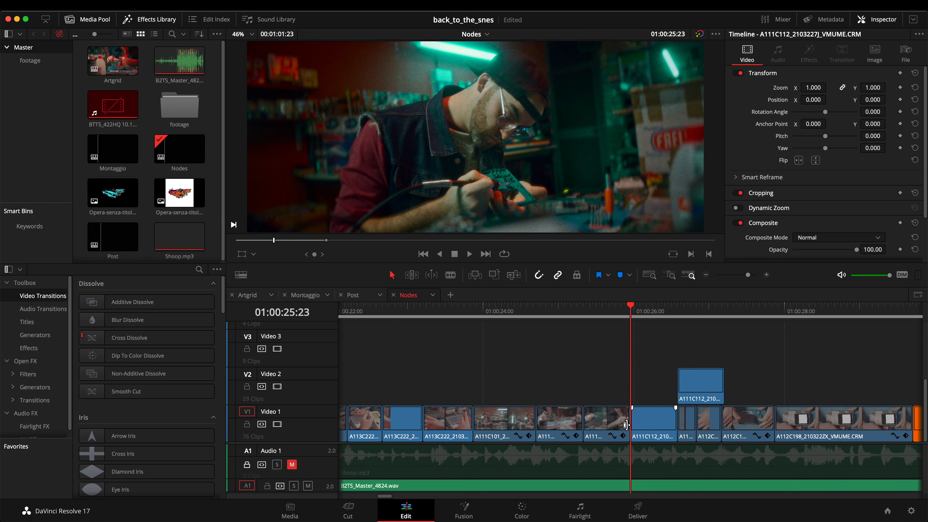
scroll(764, 114, "down", 5)
scroll(764, 113, "up", 5)
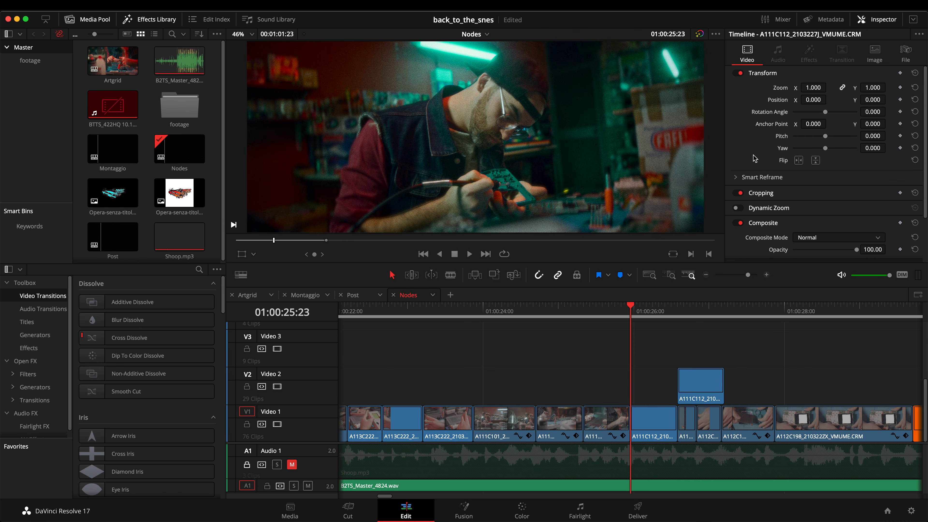
- Return to the Color page and widen the node graph area until the whole left part of the tree fits
left_click(530, 506)
left_click_drag(454, 241, 412, 245)
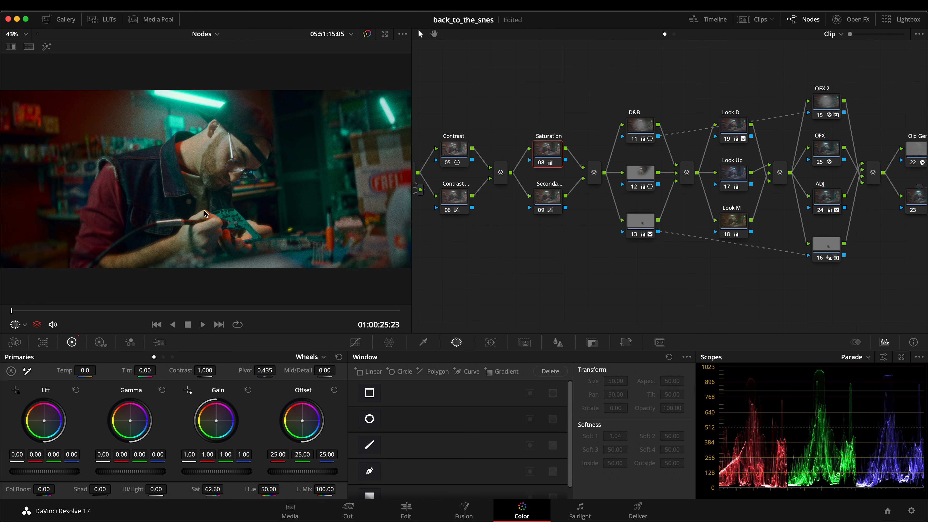
left_click_drag(411, 216, 244, 219)
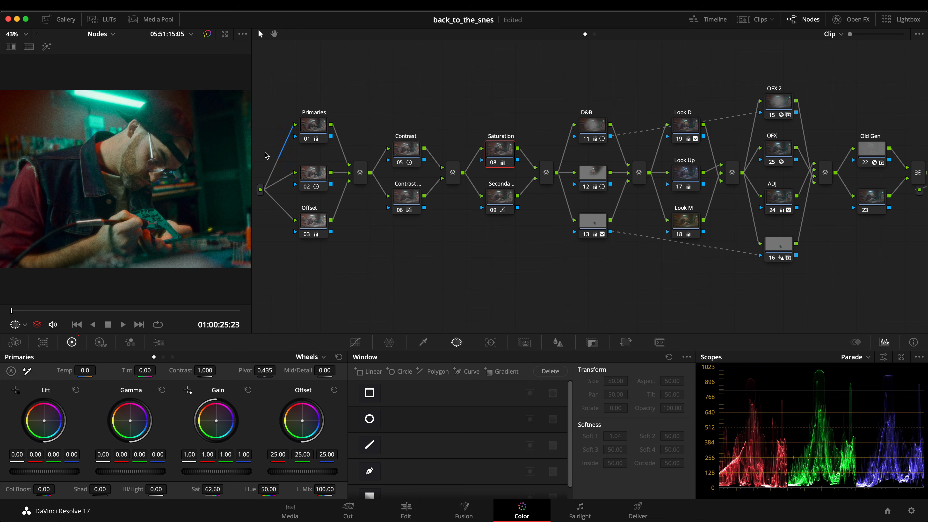
left_click_drag(252, 153, 264, 153)
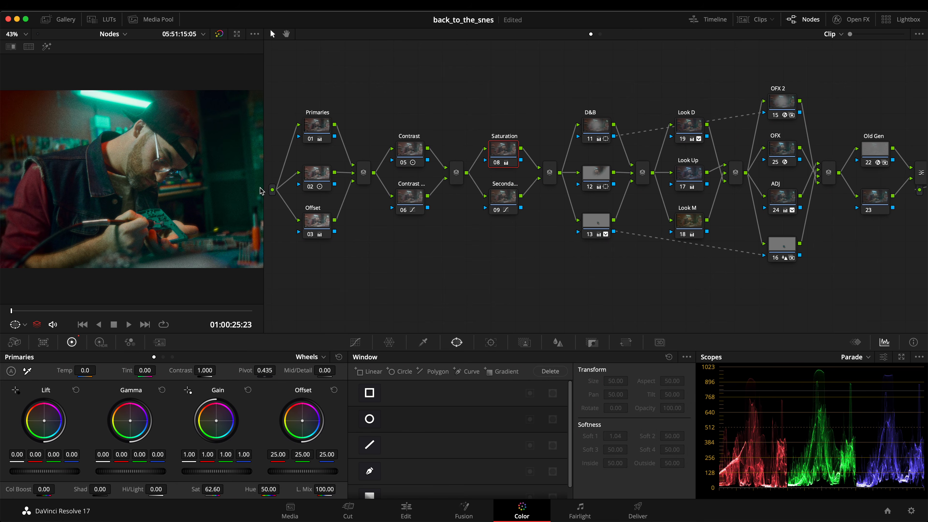
- Toggle the node graph's display mode and switch it back to thumbnails
right_click(478, 57)
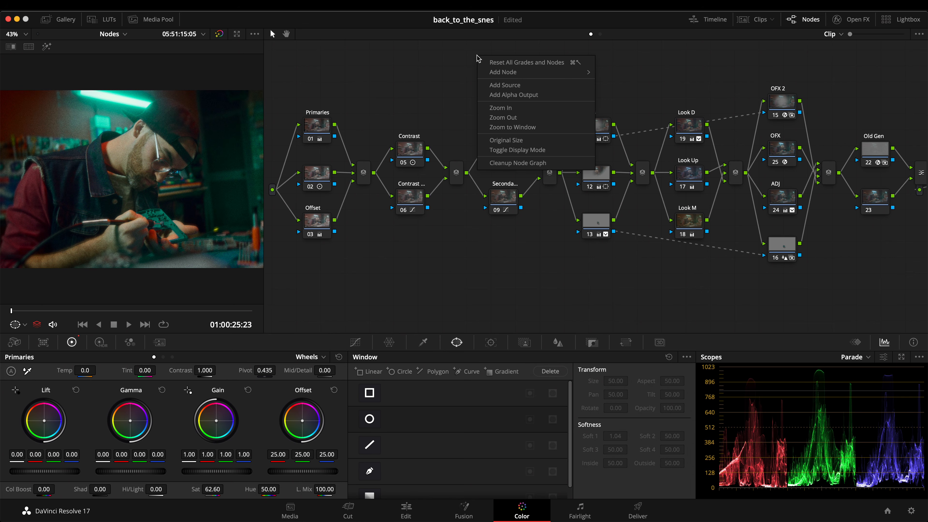
left_click(530, 154)
right_click(799, 124)
left_click(835, 216)
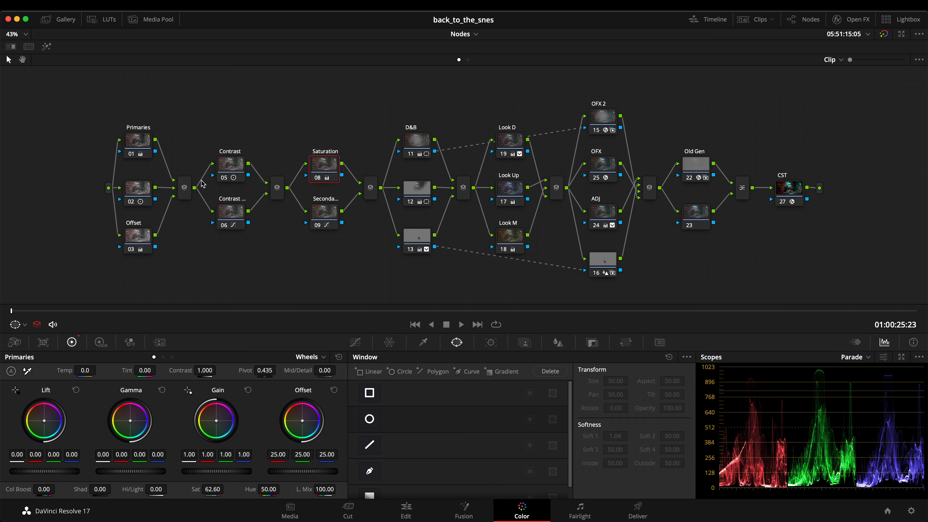
- Examine the Saturation and D&B nodes in the full node tree, including a closer view
left_click(431, 144)
left_click(321, 163)
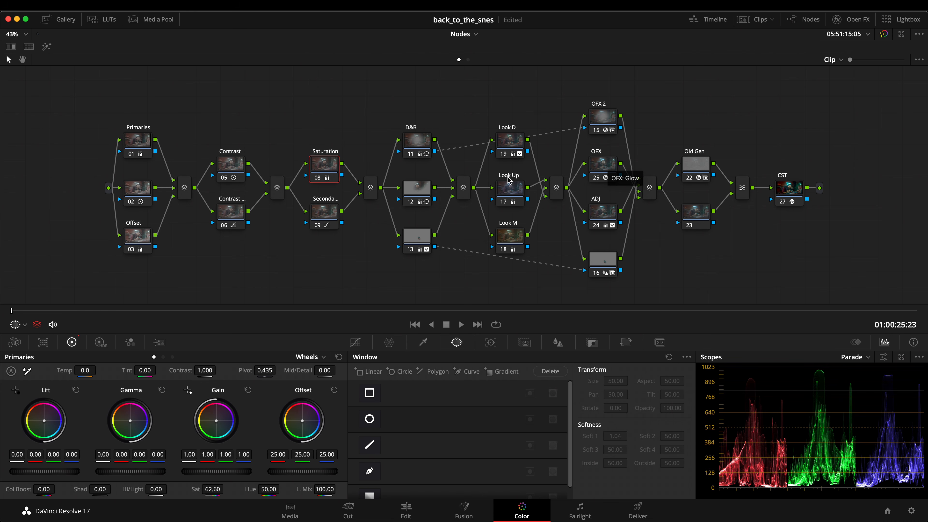
left_click(411, 143)
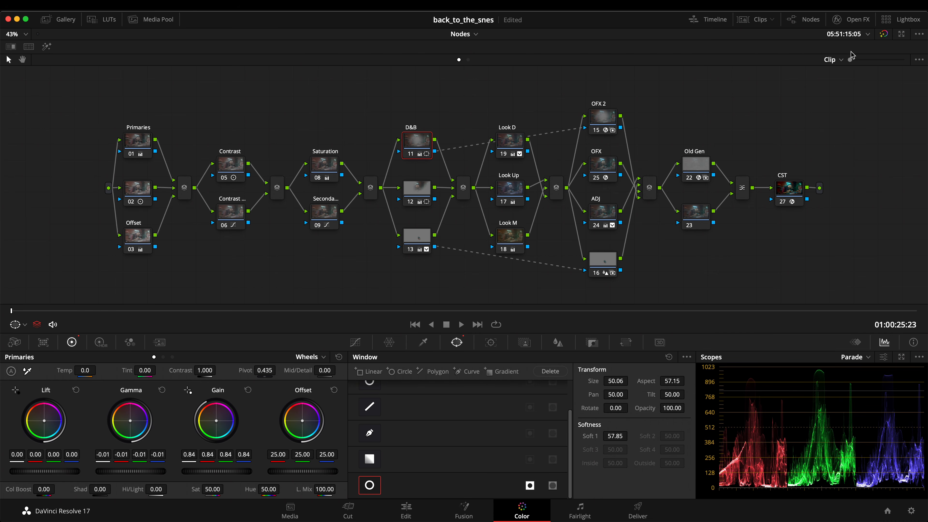
left_click_drag(850, 60, 862, 61)
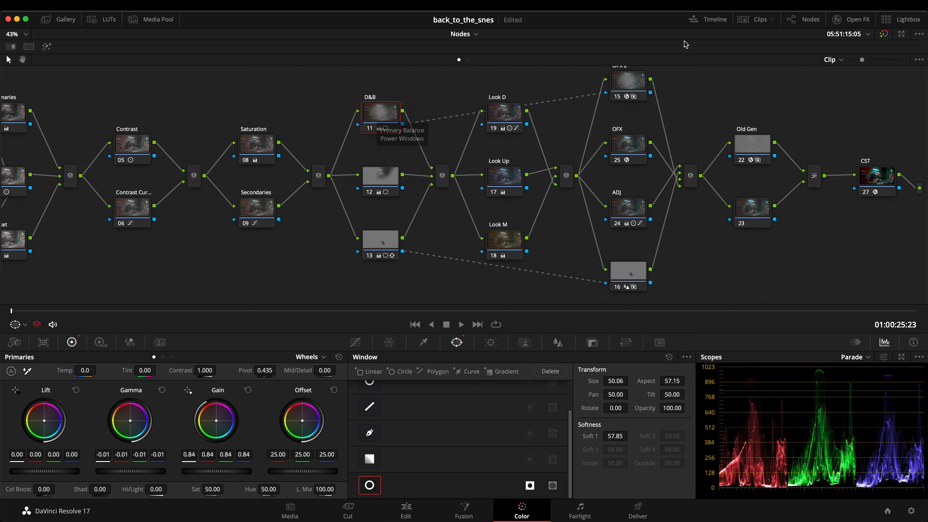
left_click_drag(861, 61, 849, 61)
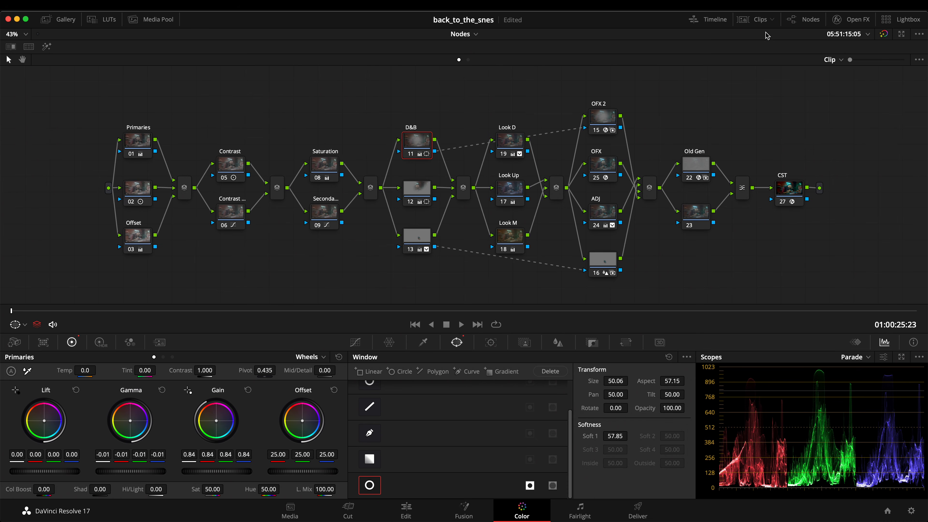
- Open clip 26, append two serial nodes after node 01, and clean up the node graph
left_click(756, 19)
left_click(635, 299)
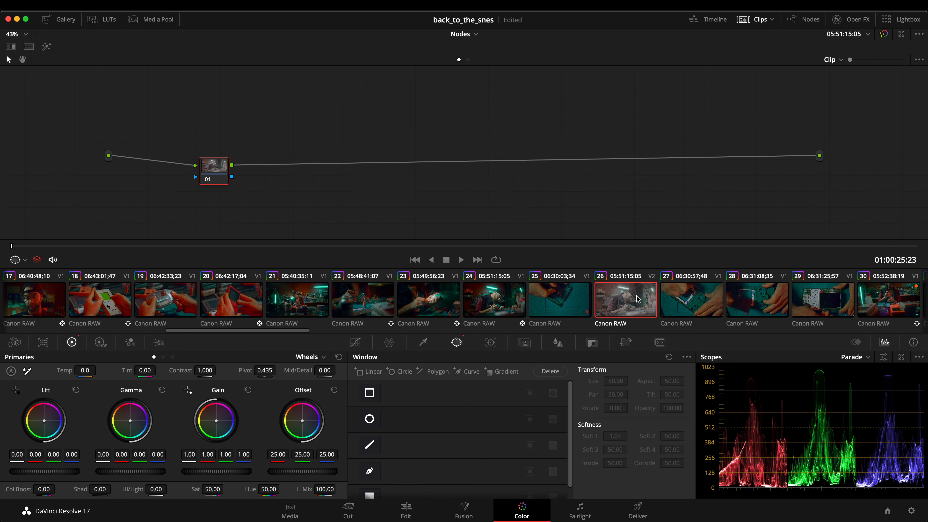
key("alt+s")
key("alt+s")
right_click(410, 118)
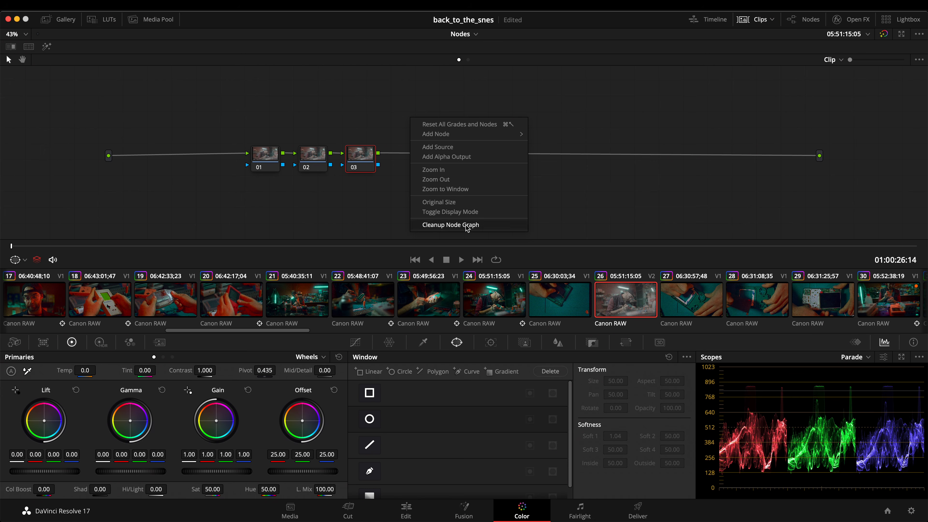
left_click(475, 224)
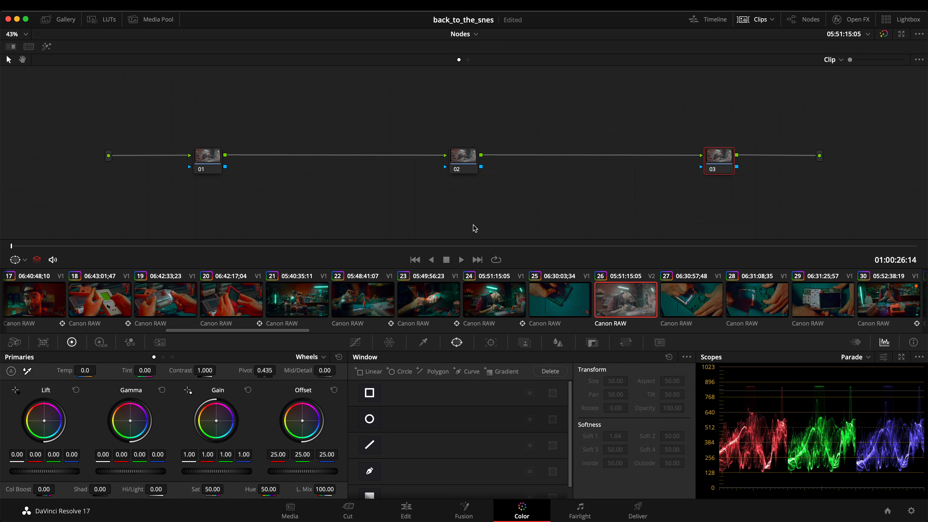
- Shape an S-curve on node 02 by lowering the shadows and raising the highlights of the custom curve, and hide the clip thumbnails
left_click(462, 164)
left_click(356, 342)
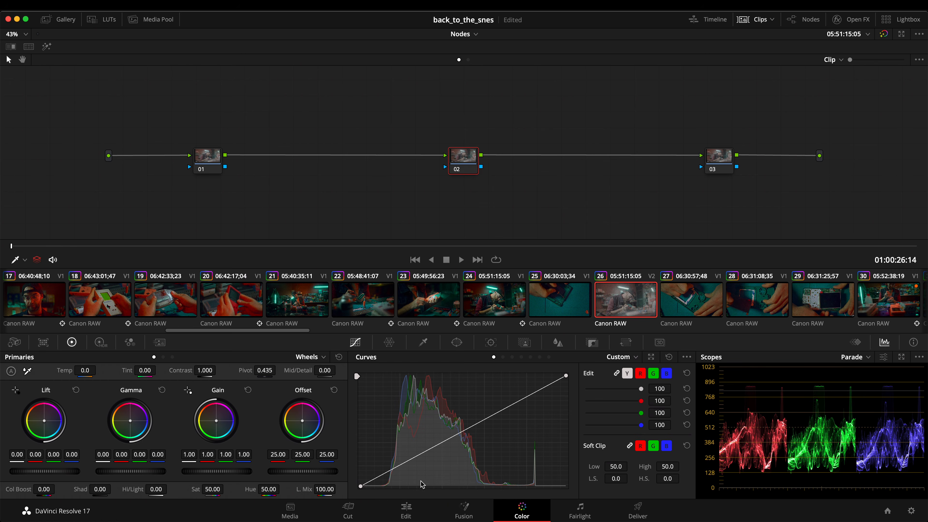
left_click_drag(432, 447, 421, 470)
left_click_drag(502, 420, 502, 401)
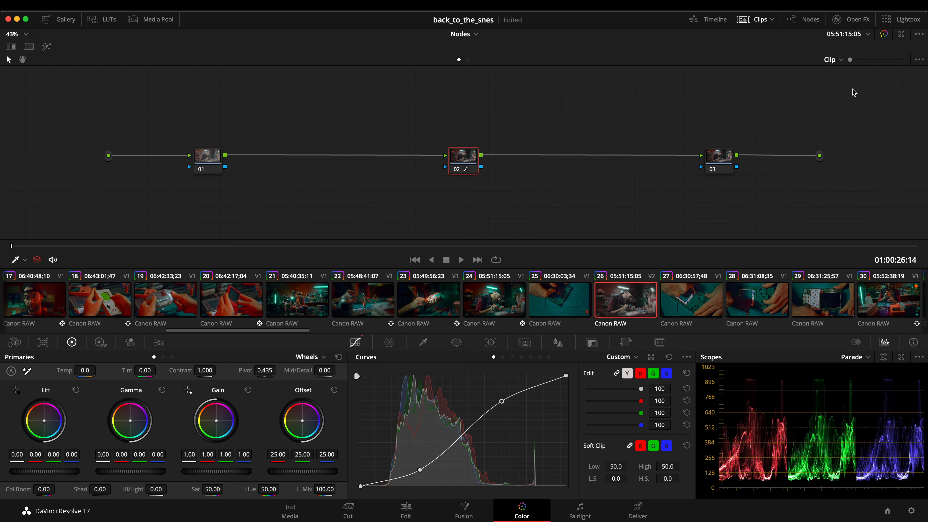
left_click_drag(849, 60, 862, 60)
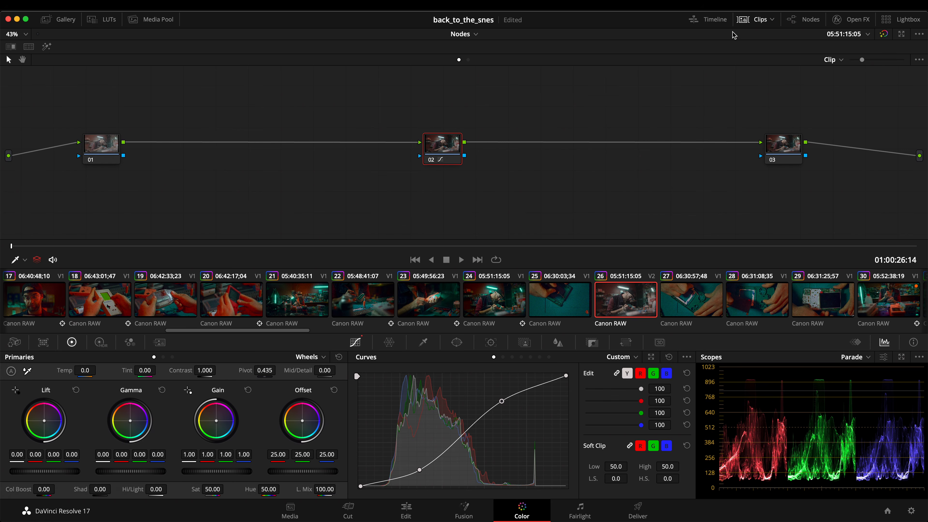
left_click(752, 19)
left_click_drag(416, 463, 421, 470)
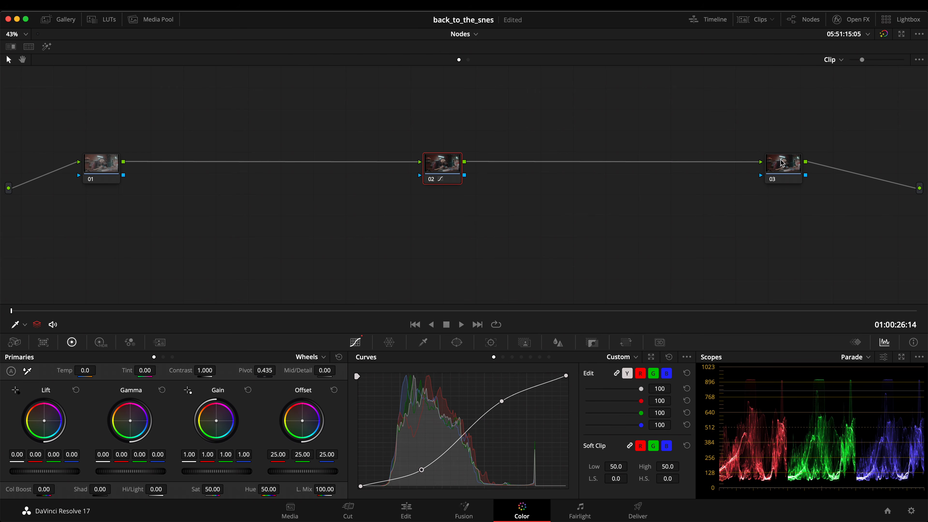
- Examine the serial signal flow by selecting nodes 01, 02 and 03 one at a time and together
left_click(112, 165)
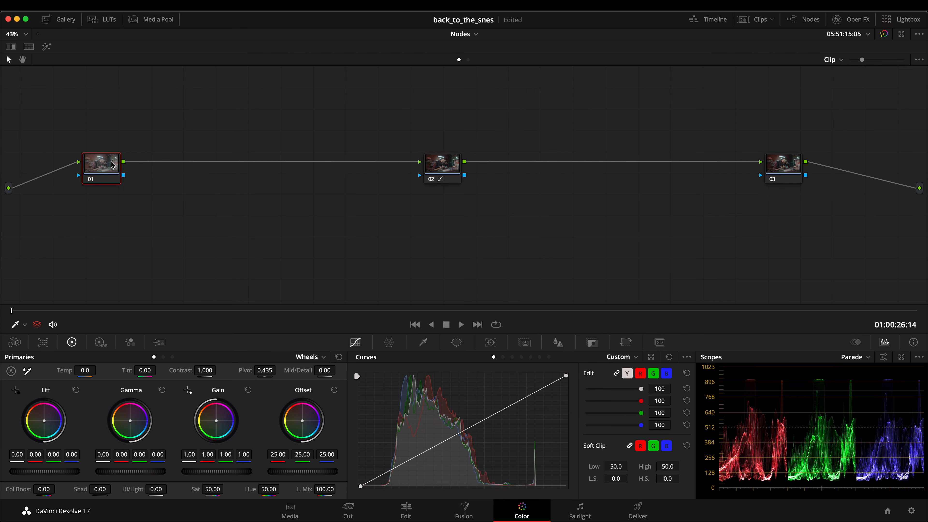
left_click(452, 175)
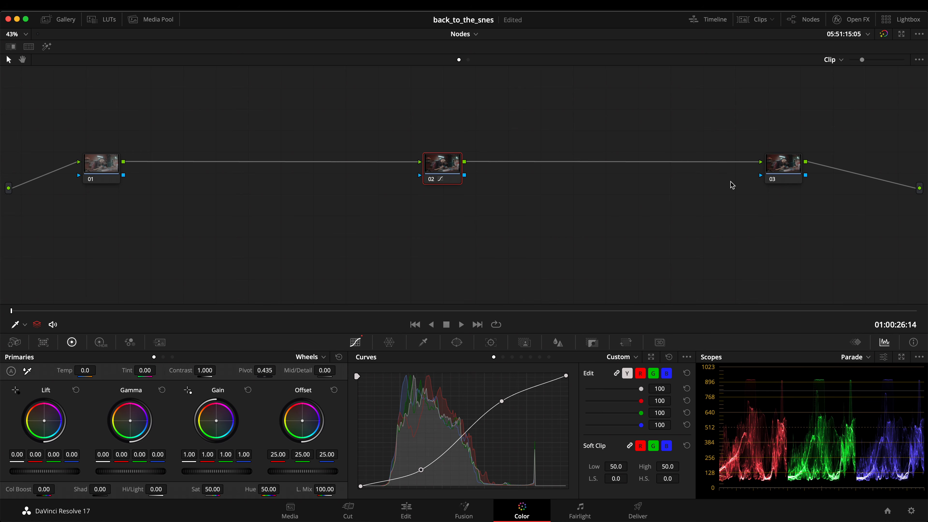
left_click(803, 170)
left_click(451, 174)
left_click_drag(832, 125, 77, 214)
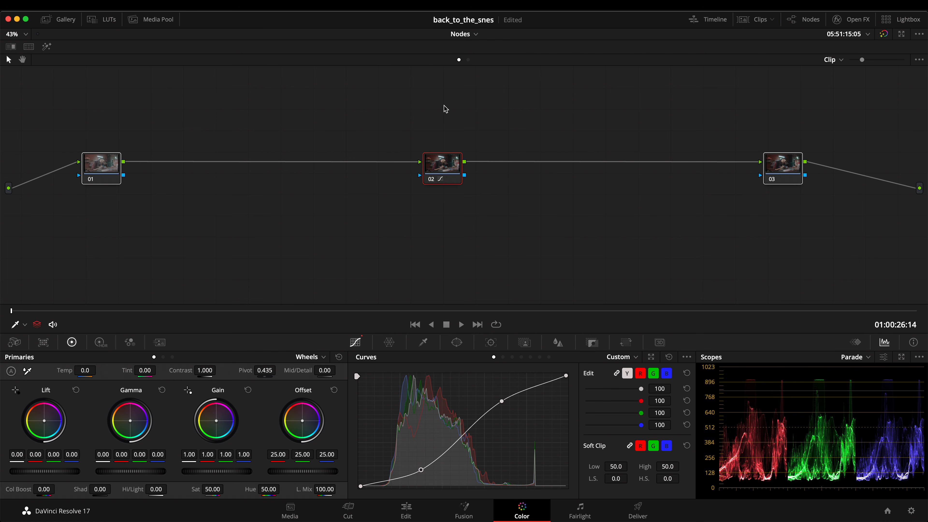
left_click(442, 170)
left_click(538, 150)
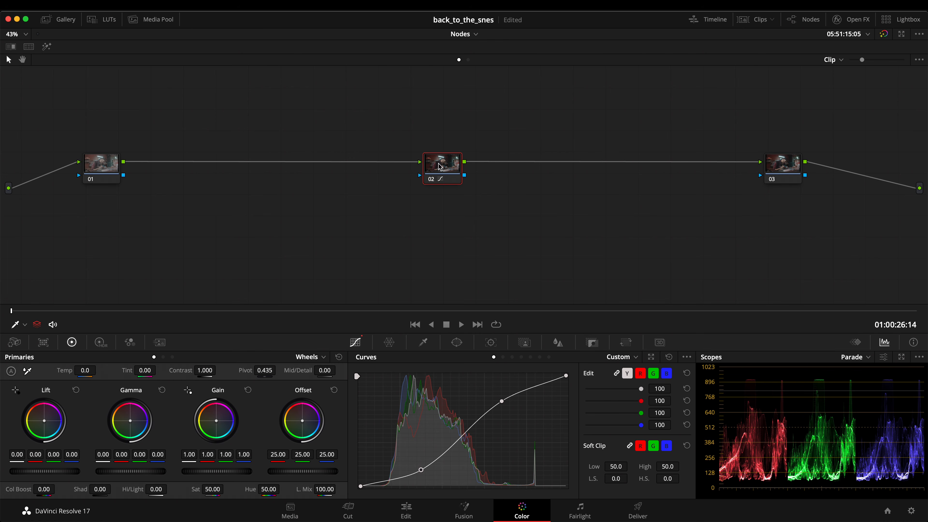
- Delete all three nodes from clip 26 and add a single new serial node
left_click_drag(452, 167, 471, 181)
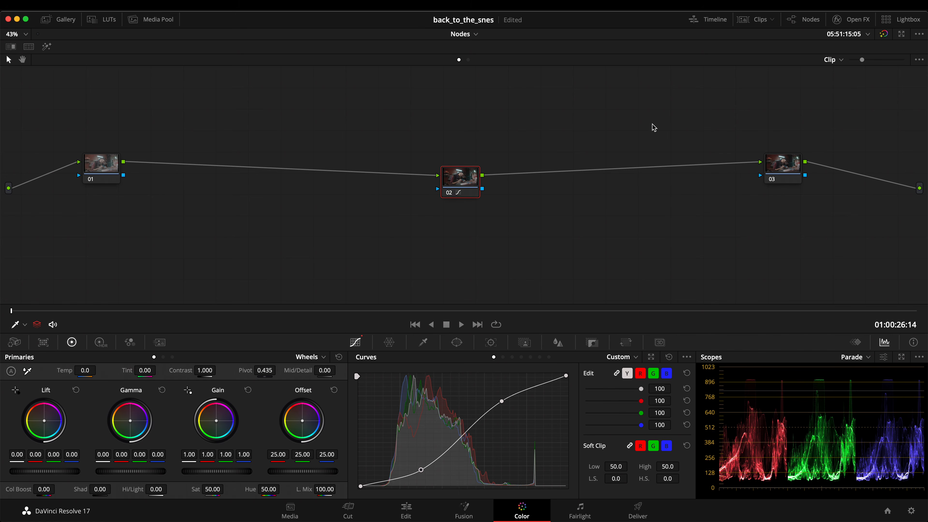
left_click_drag(861, 61, 850, 61)
left_click_drag(760, 133, 157, 251)
key("Delete")
key("alt+s")
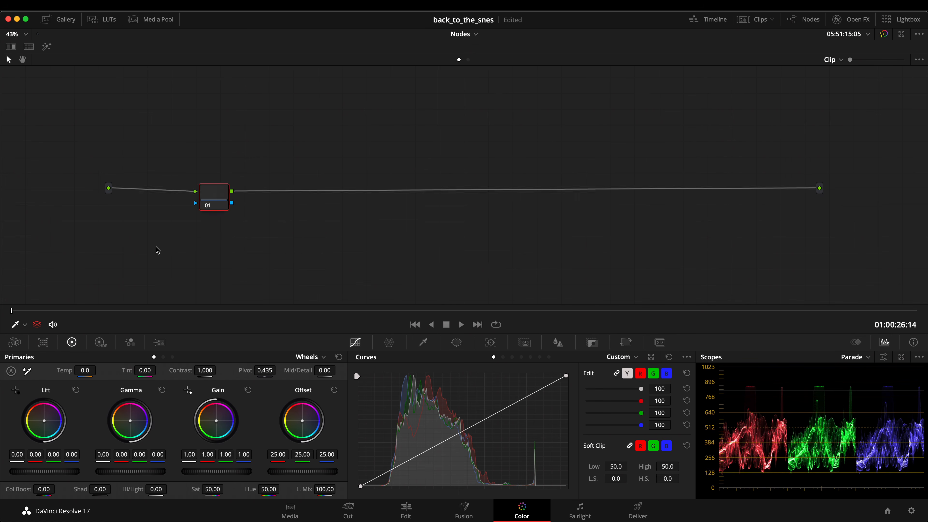
- Place node 01 nearer the middle of the graph and bring back the viewer beside it
left_click_drag(227, 194, 499, 157)
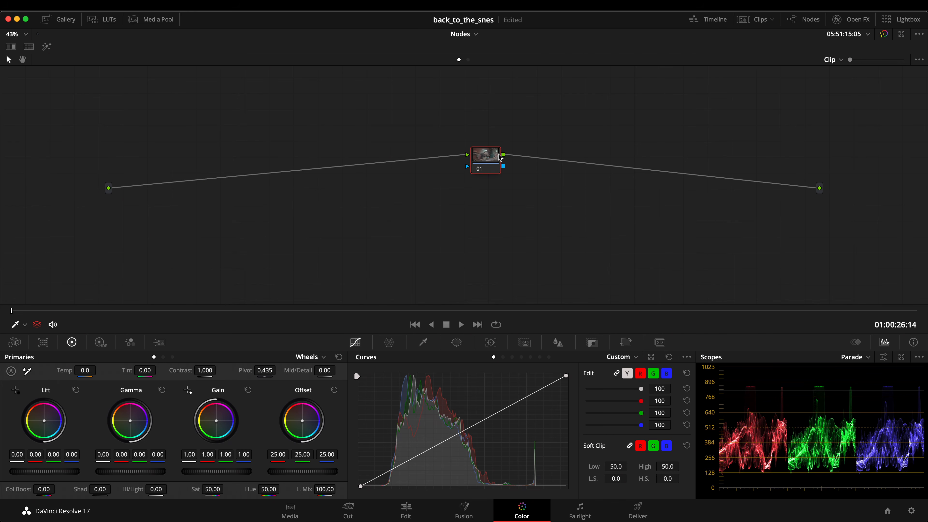
right_click(541, 146)
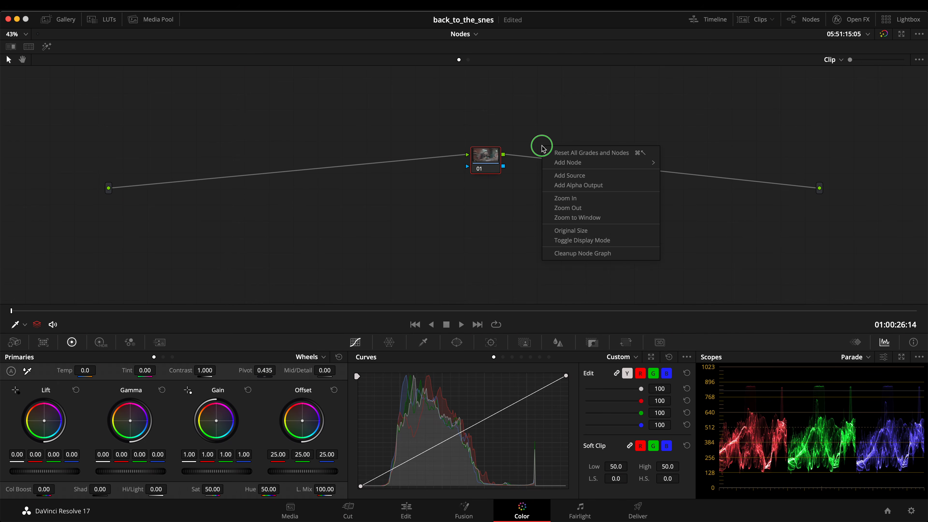
left_click(596, 247)
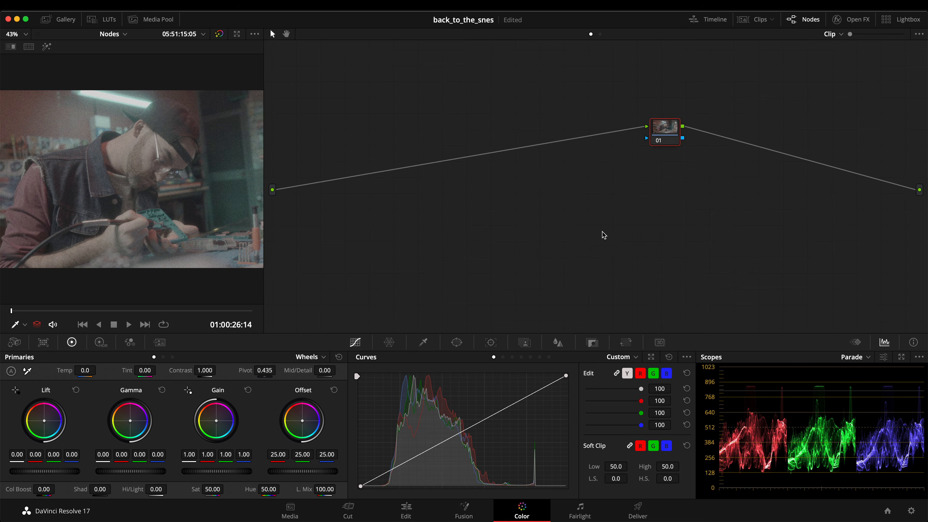
left_click_drag(668, 133, 533, 168)
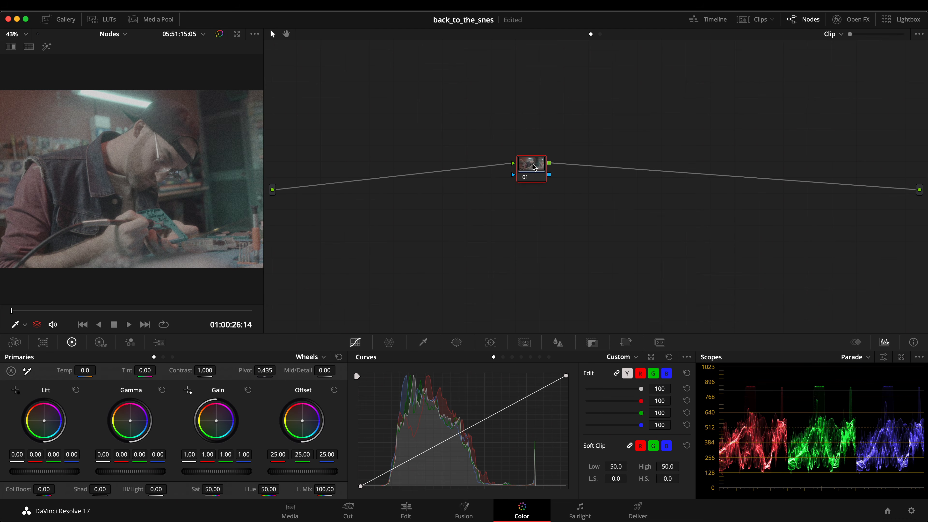
- Add a serial node after node 01, space the two apart, and delete the added node
key("alt+s")
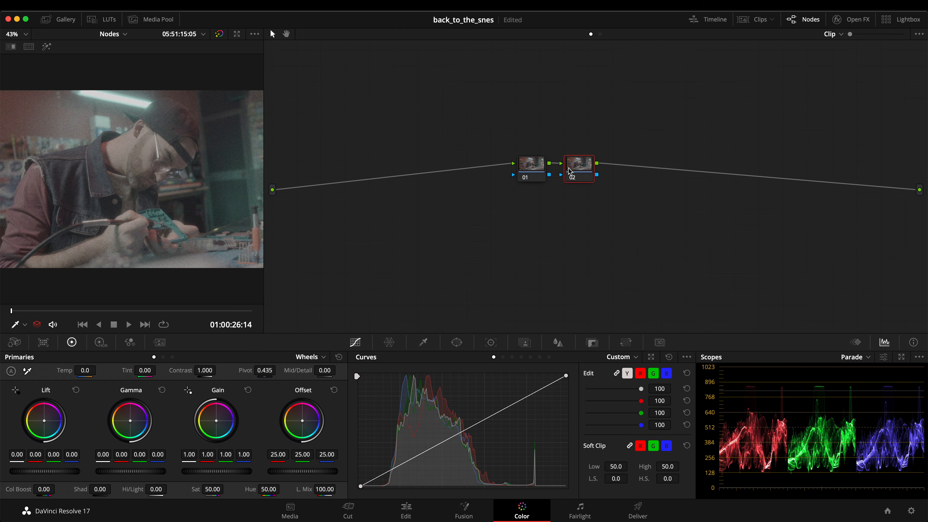
left_click_drag(581, 169, 636, 174)
left_click(536, 173)
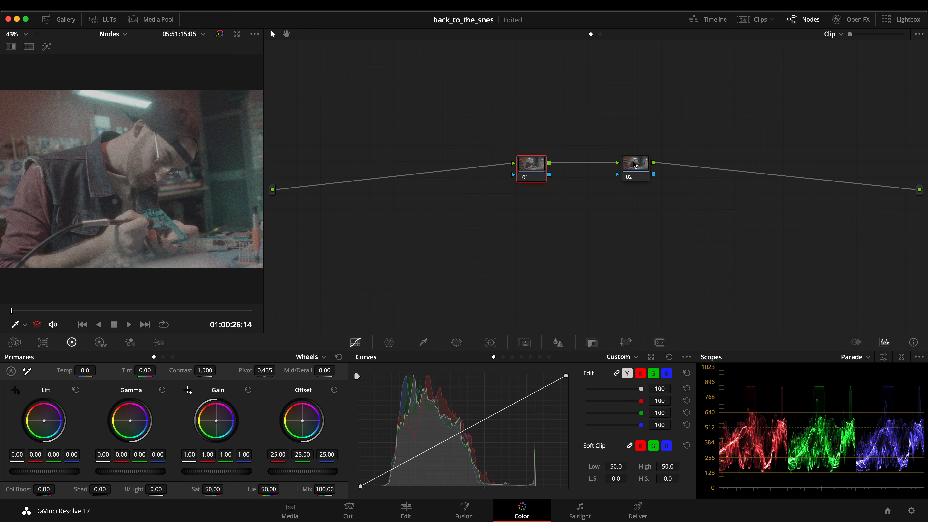
left_click_drag(640, 164, 583, 164)
key("Delete")
- Add and delete two serial nodes after node 01, and insert and delete one serial node before it
left_click_drag(526, 165, 550, 168)
key("alt+s")
key("alt+s")
key("Delete")
key("Delete")
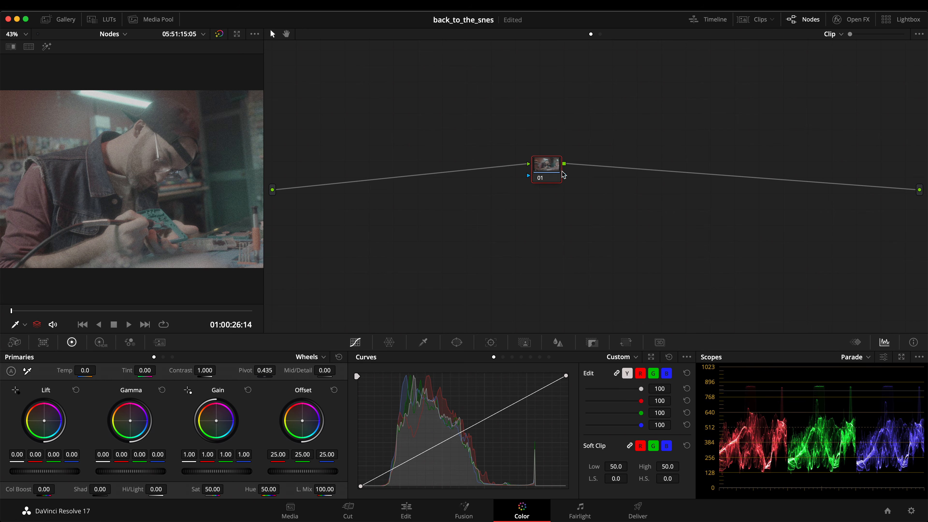
key("shift+s")
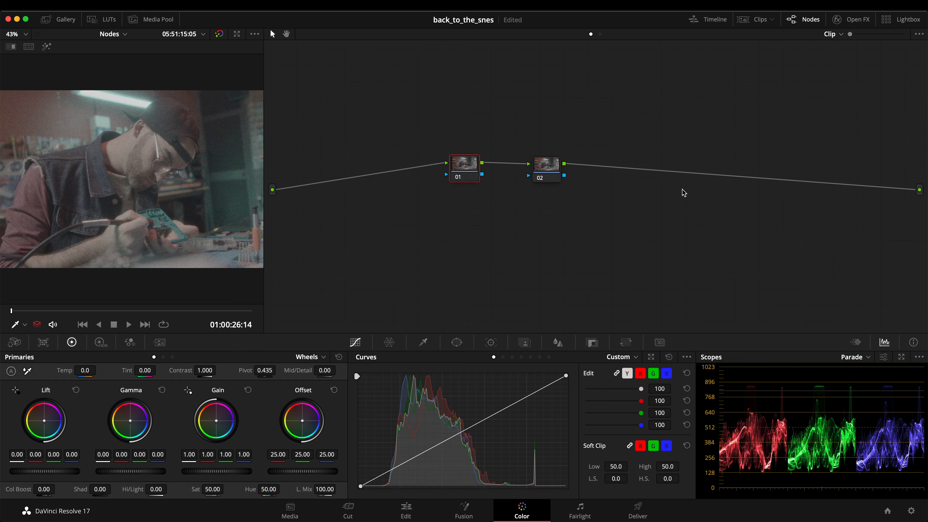
key("Delete")
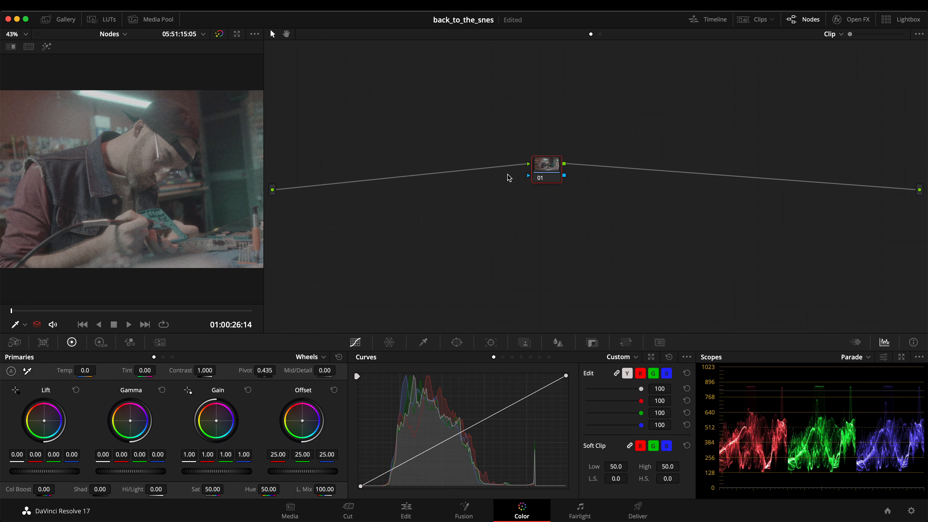
- Group clips 21 to 24 in a new group named Group 4, and select clip 24 alone
left_click(749, 22)
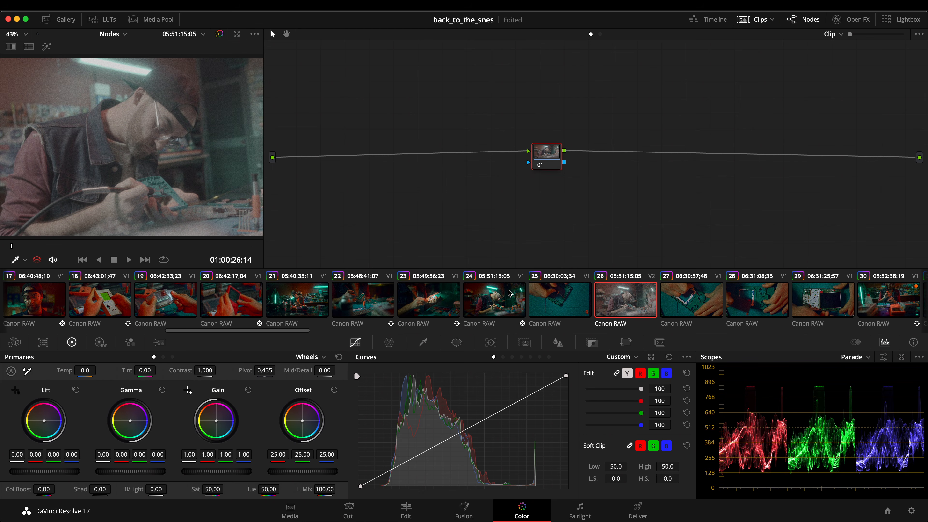
left_click(504, 294)
right_click(485, 304)
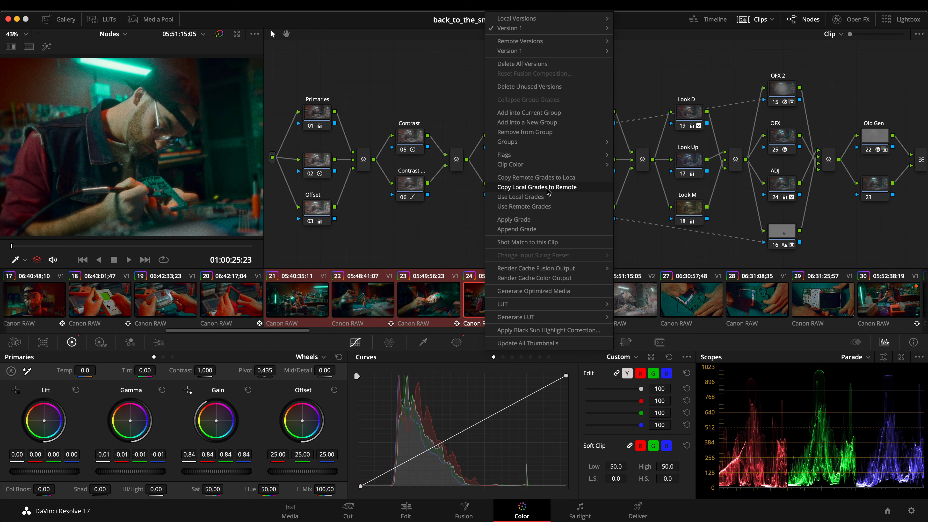
left_click(540, 123)
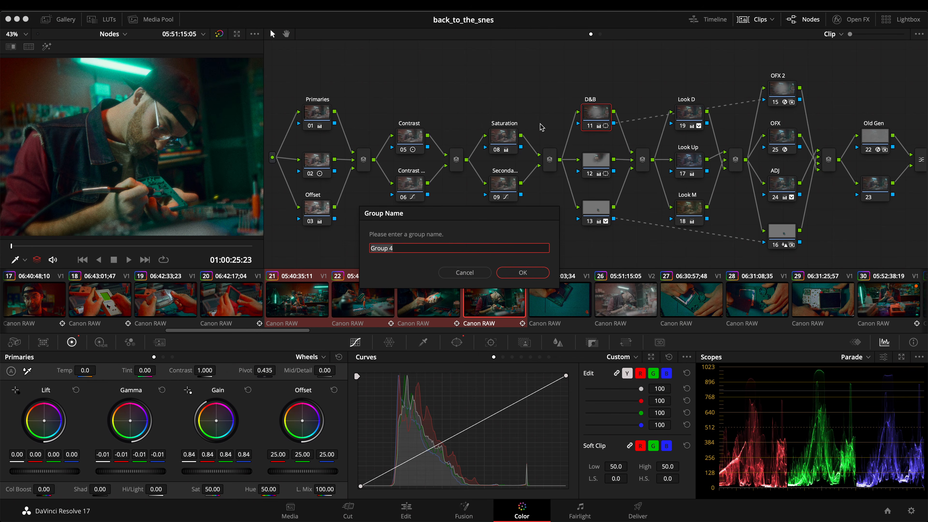
left_click(524, 273)
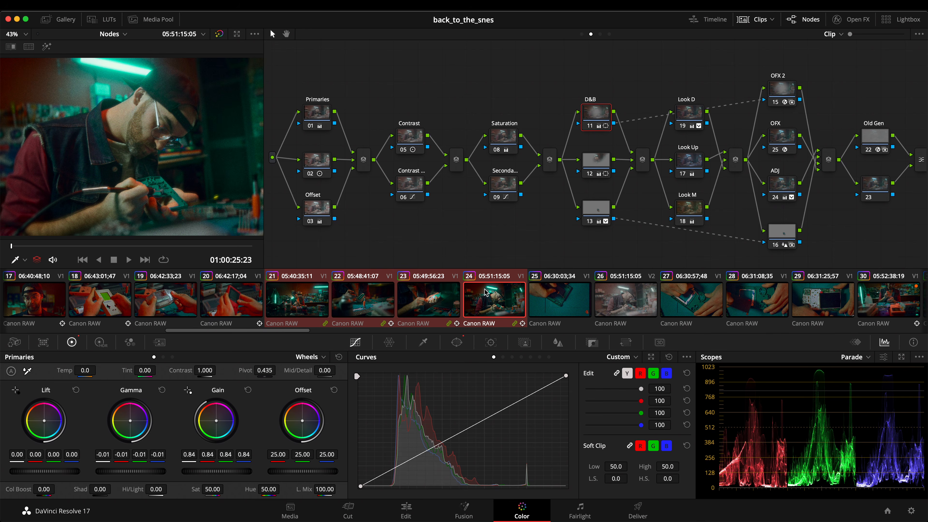
left_click(482, 300)
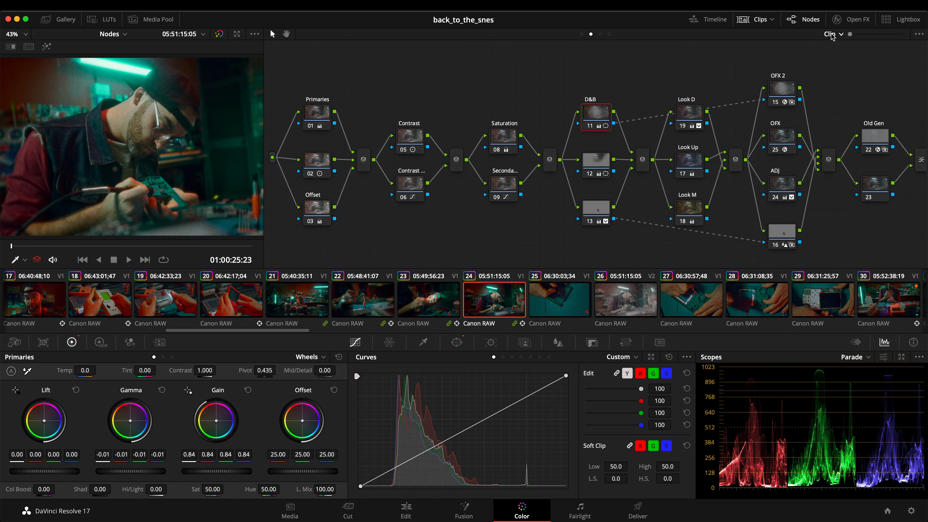
- Display the timeline-level node graph, look at the Nodes timeline on the Edit page, and return to the Color page
left_click(837, 37)
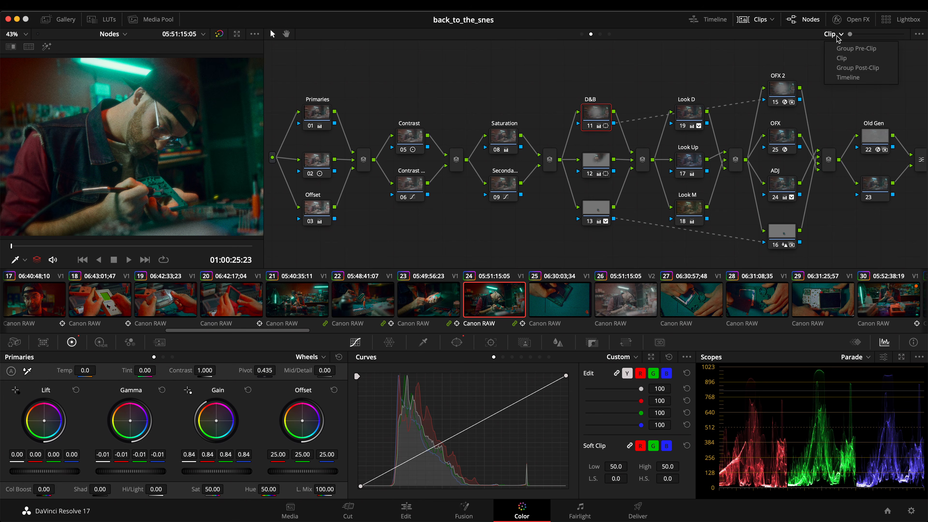
left_click(848, 78)
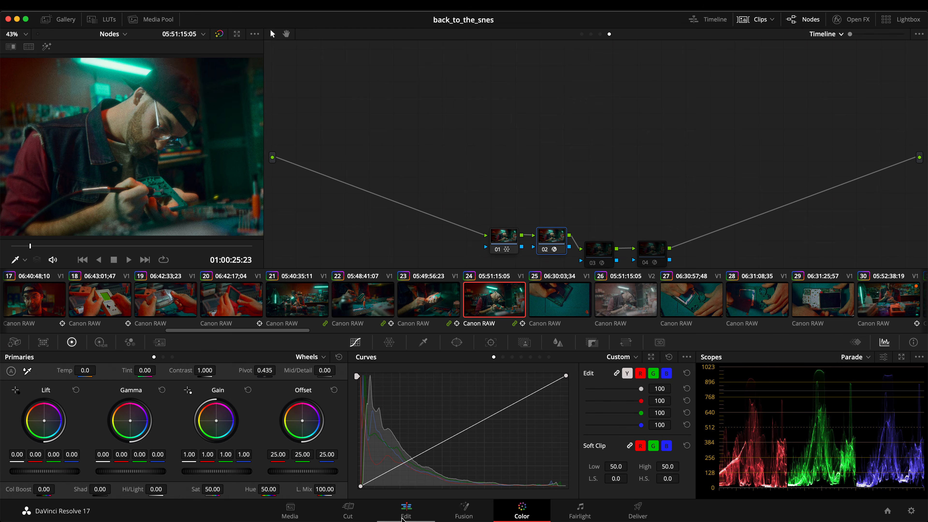
left_click(397, 518)
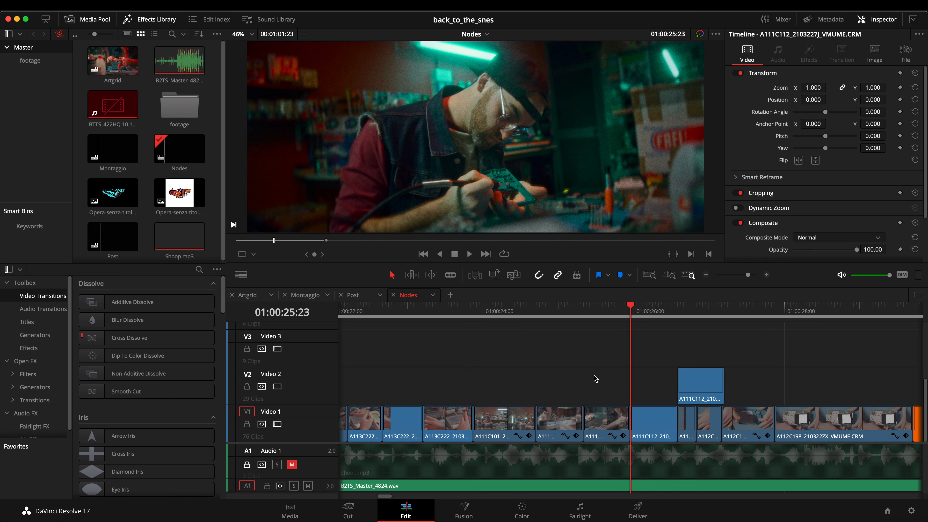
left_click(521, 509)
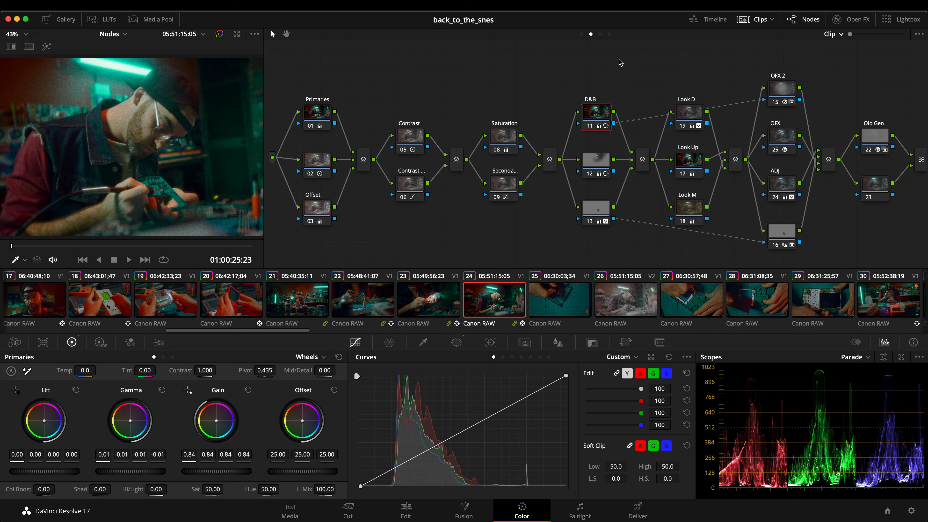
- Compare clip 24's Timeline, Clip, Group Pre-Clip and Group Post-Clip node graphs, ending on the Clip graph
left_click(608, 34)
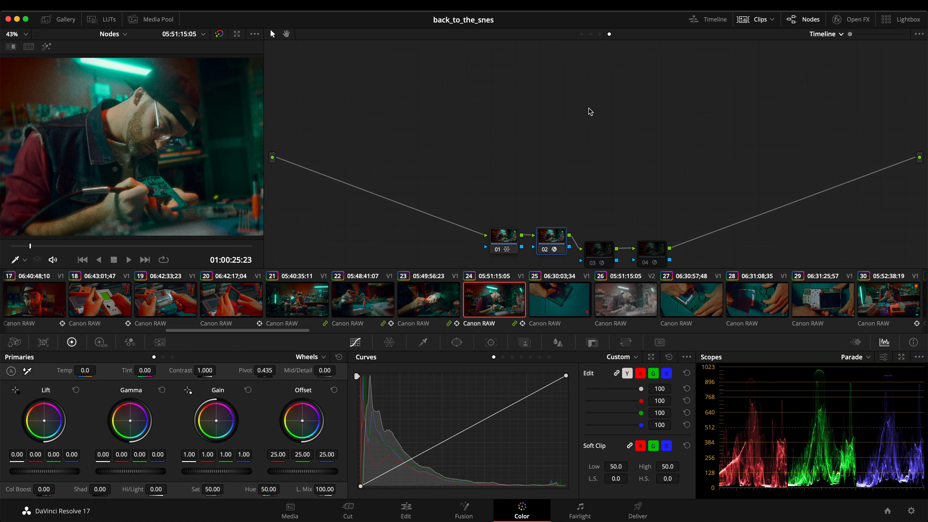
left_click(591, 34)
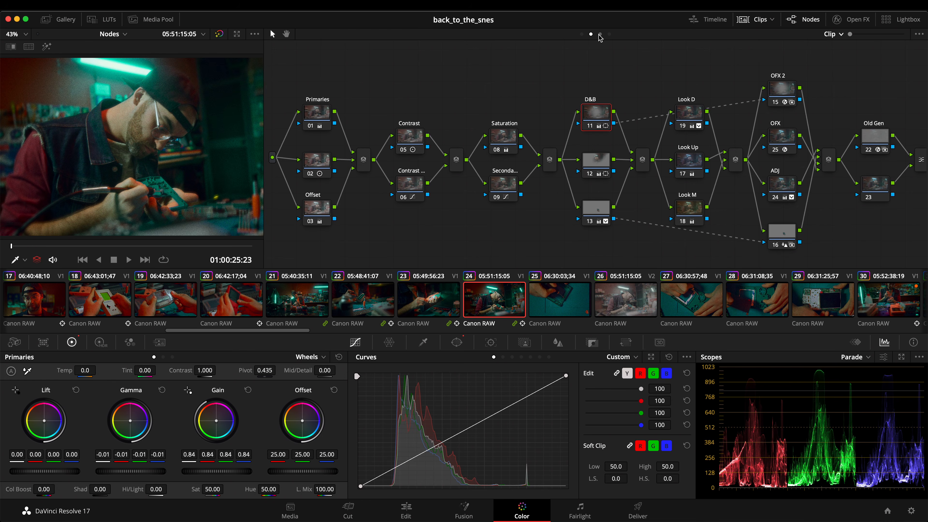
left_click(582, 33)
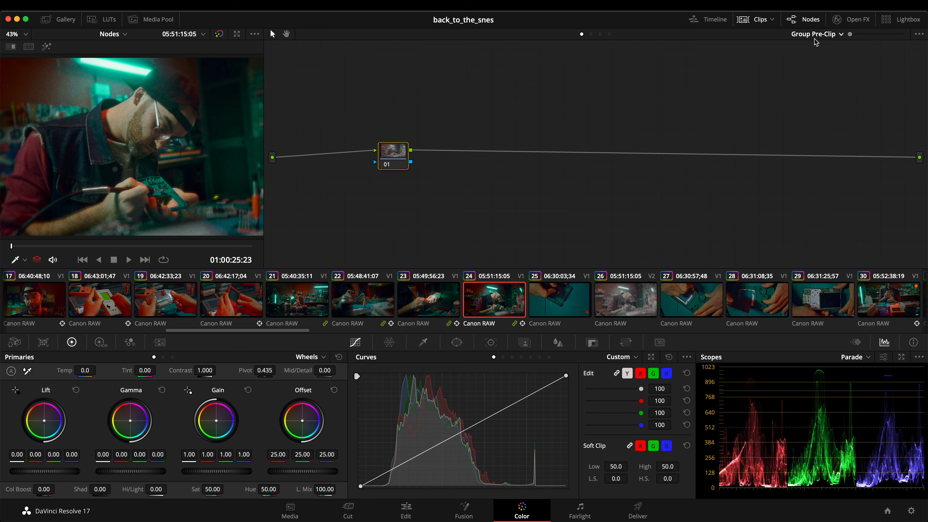
left_click(600, 34)
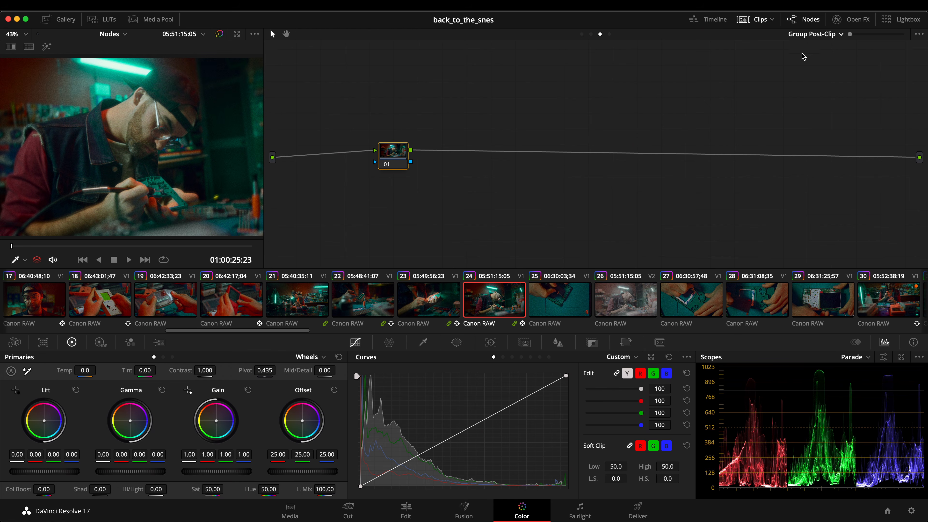
left_click(582, 34)
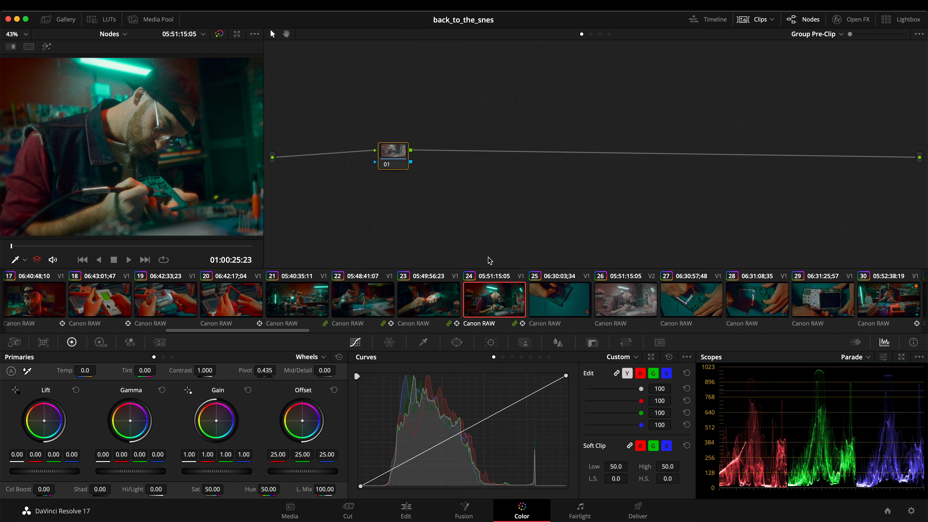
left_click(591, 34)
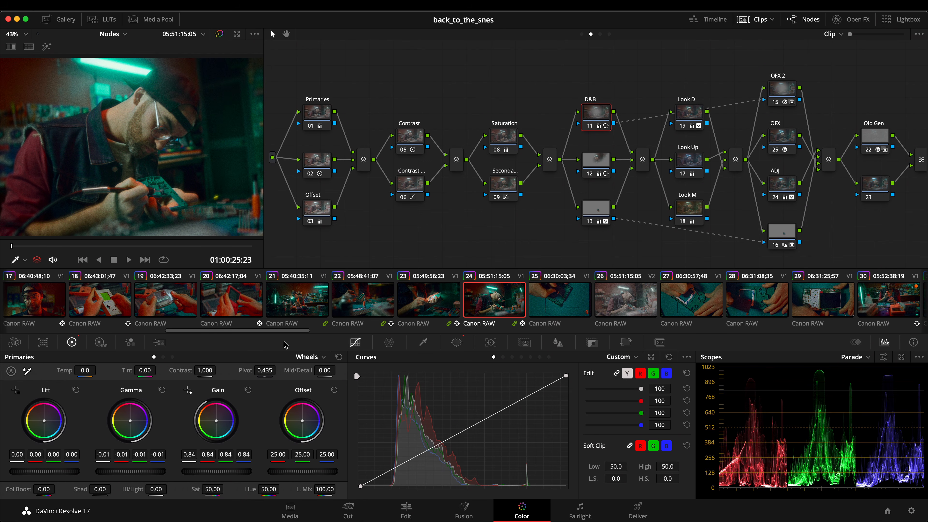
left_click(600, 34)
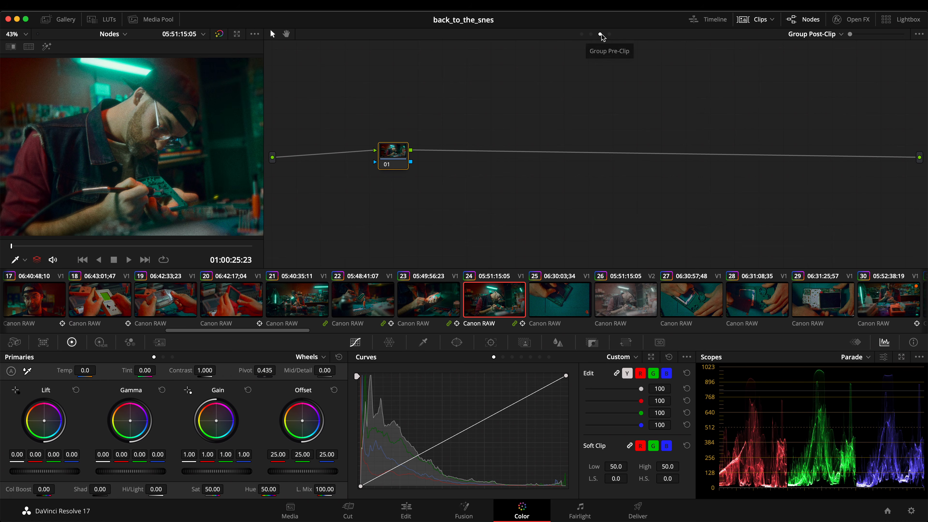
left_click(609, 34)
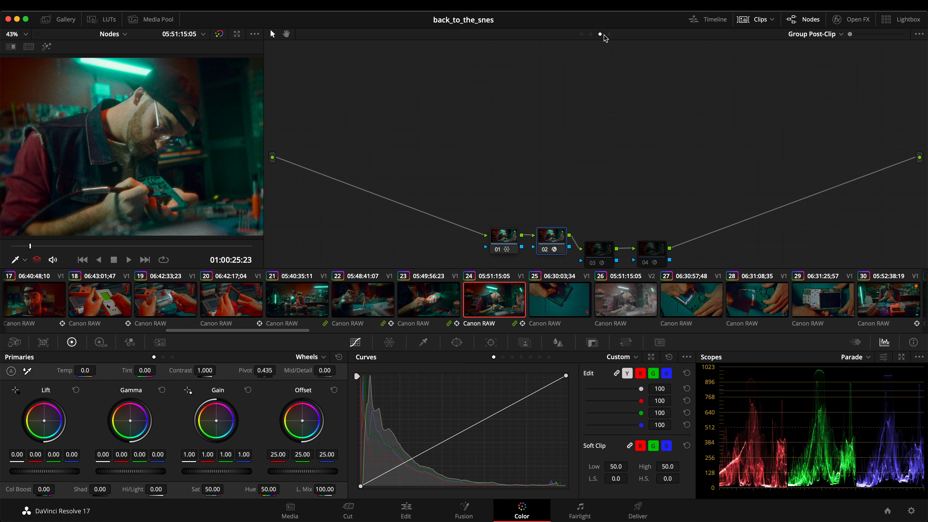
left_click(601, 34)
left_click(594, 35)
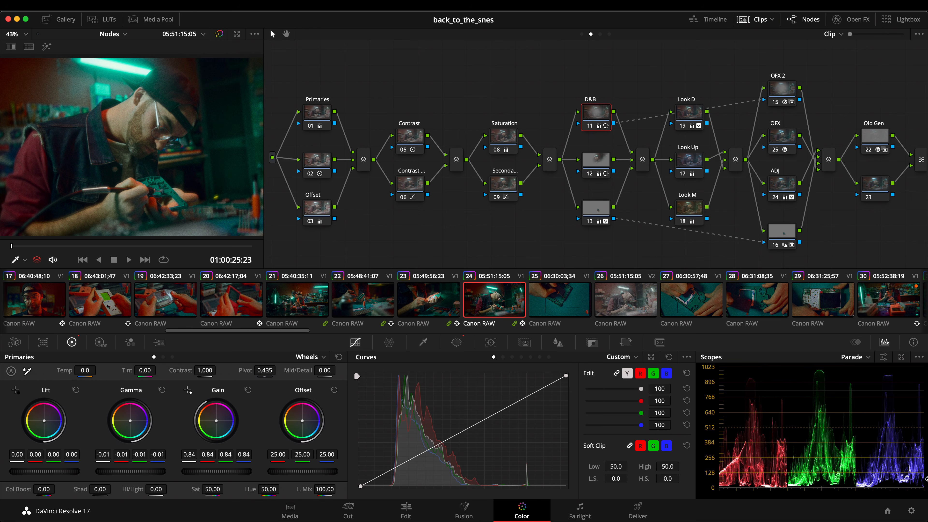
- Examine the color science options in the project's Color Management settings and close the settings without saving
left_click(911, 510)
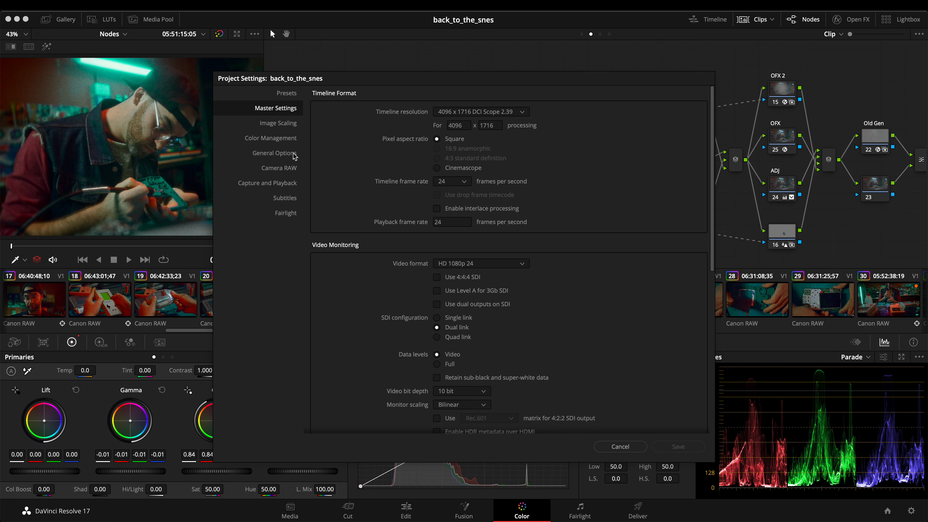
left_click(286, 142)
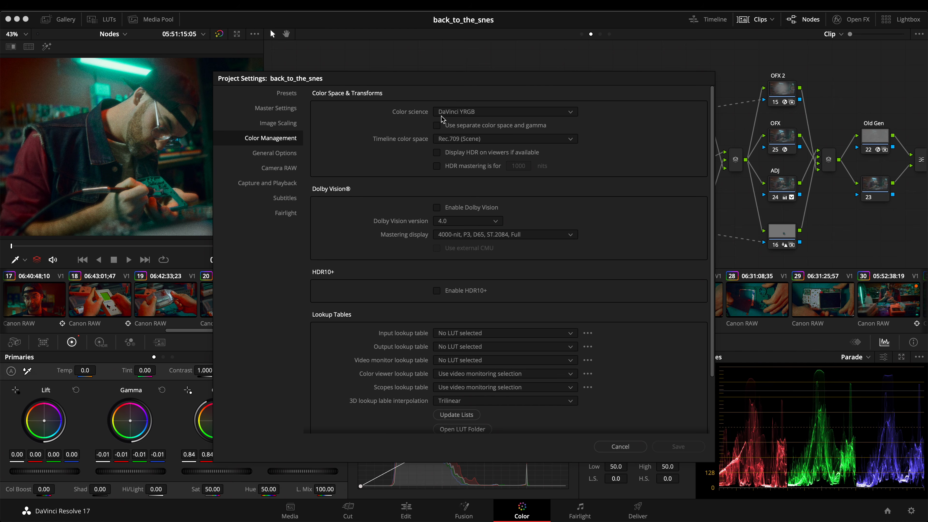
left_click(479, 112)
left_click(624, 147)
left_click(620, 446)
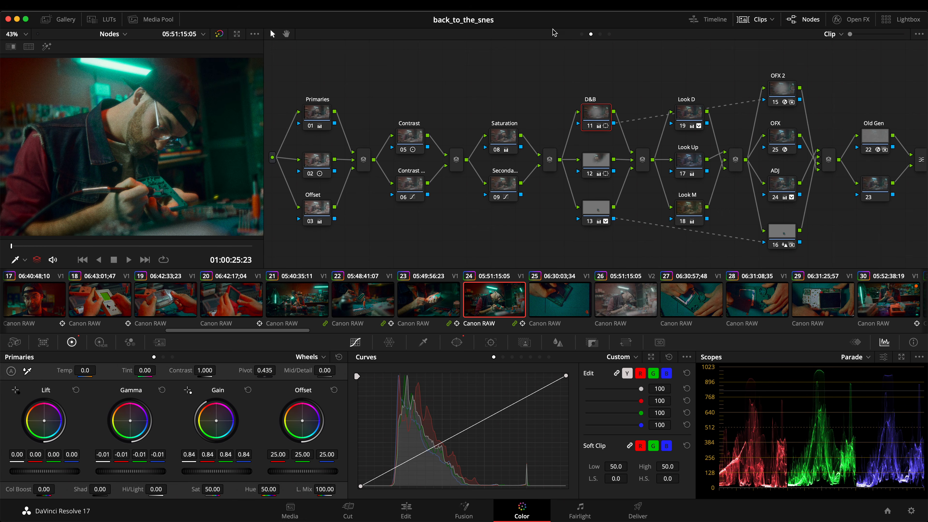
- Tidy clip 24's node tree with Cleanup Node Graph
left_click(286, 33)
right_click(831, 220)
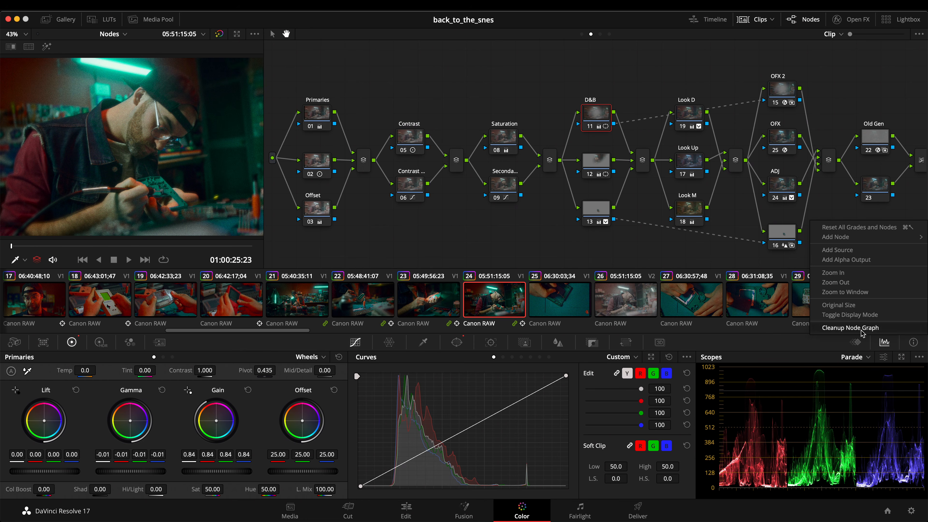
left_click(850, 327)
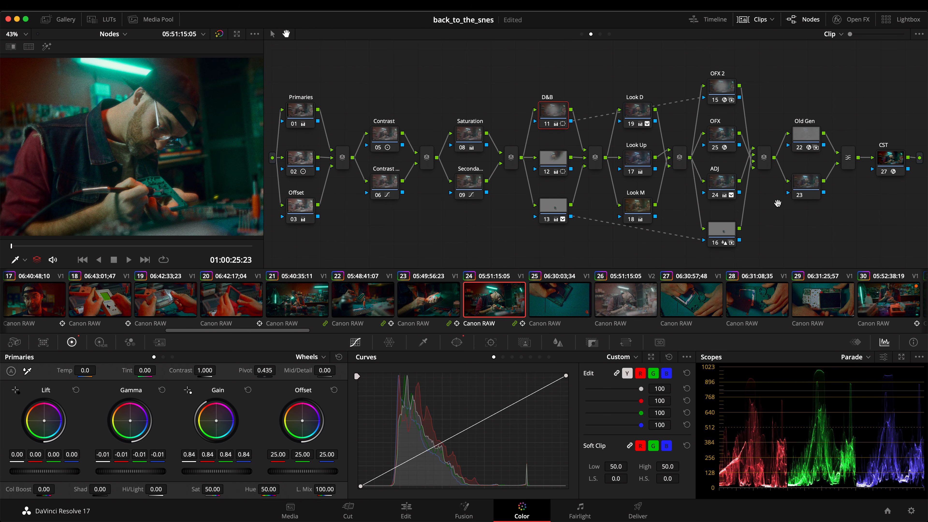
- Open clip 26's node graph and hide the clip thumbnails to give the graph more room
left_click(632, 299)
left_click_drag(559, 153, 488, 185)
left_click(753, 23)
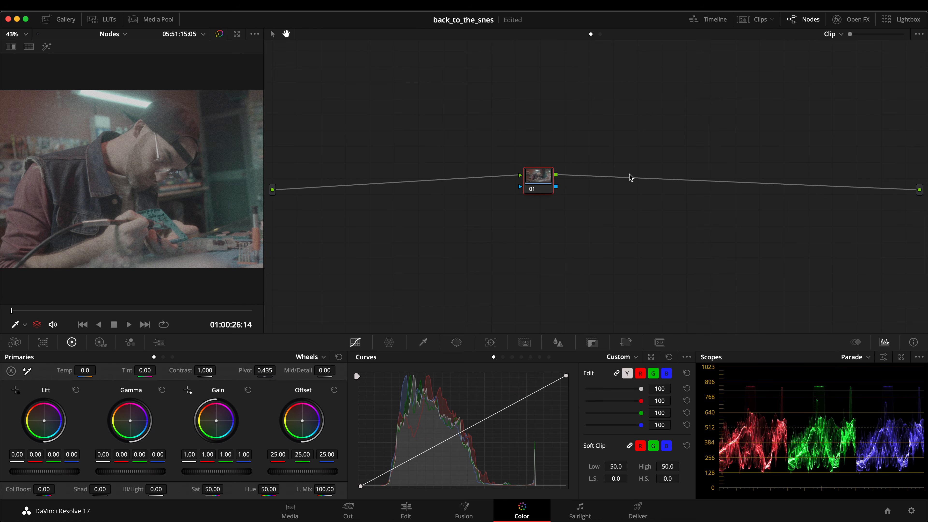
- Add serial node 02 after node 01, and add a node in parallel with node 02
left_click_drag(550, 184, 537, 183)
key("alt+s")
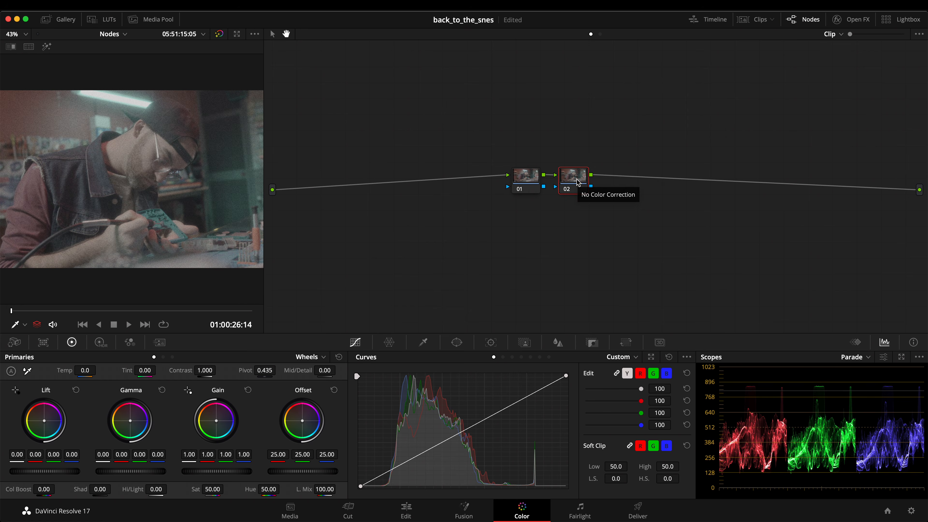
right_click(578, 183)
mouse_move(635, 230)
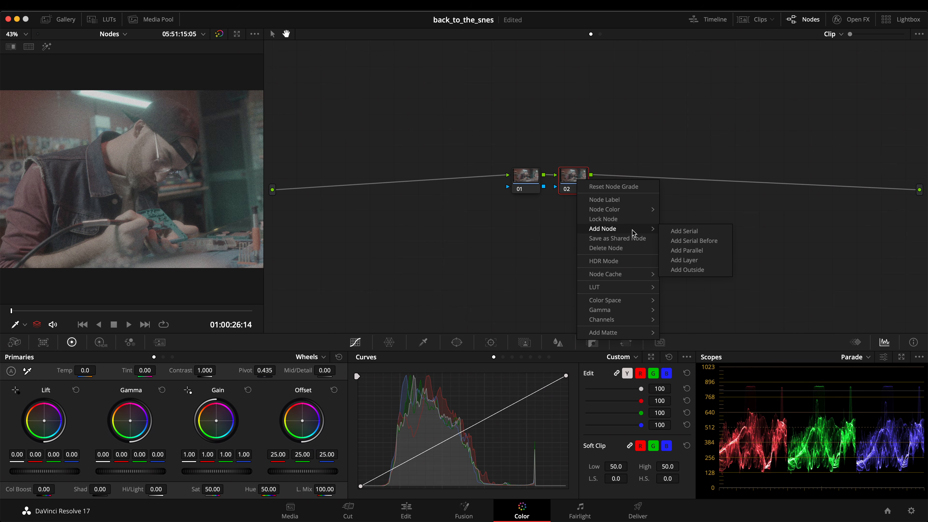
left_click(683, 260)
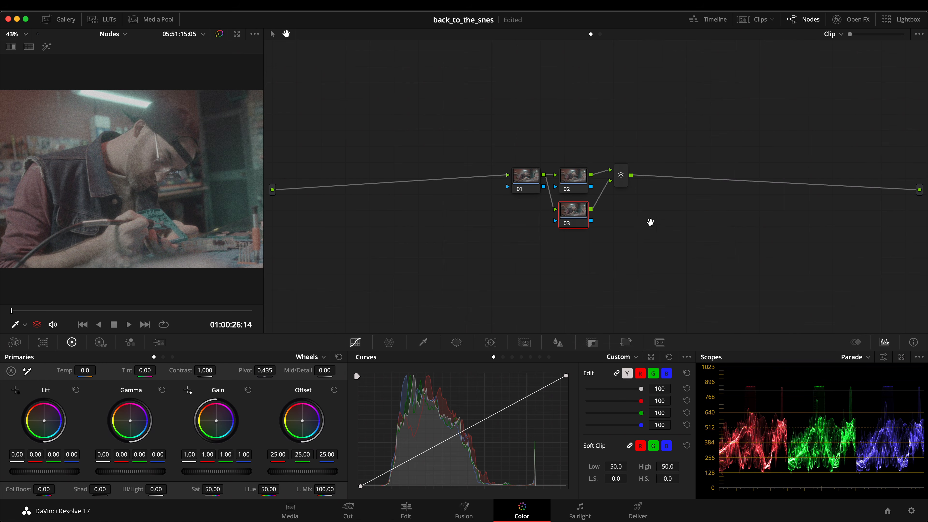
- Spread nodes 01 and 02 farther apart from node 03 and enlarge the nodes in the graph
left_click_drag(539, 194, 476, 195)
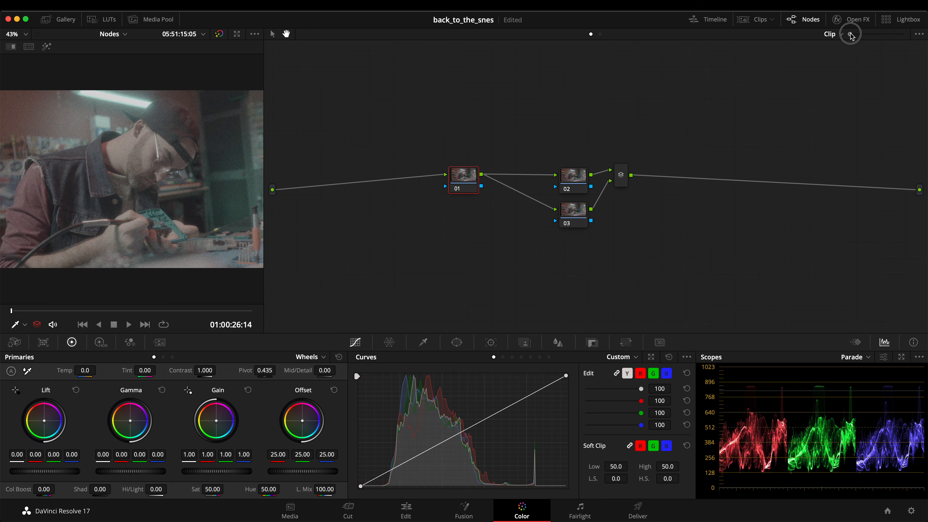
left_click_drag(849, 34, 867, 36)
left_click_drag(577, 156, 565, 140)
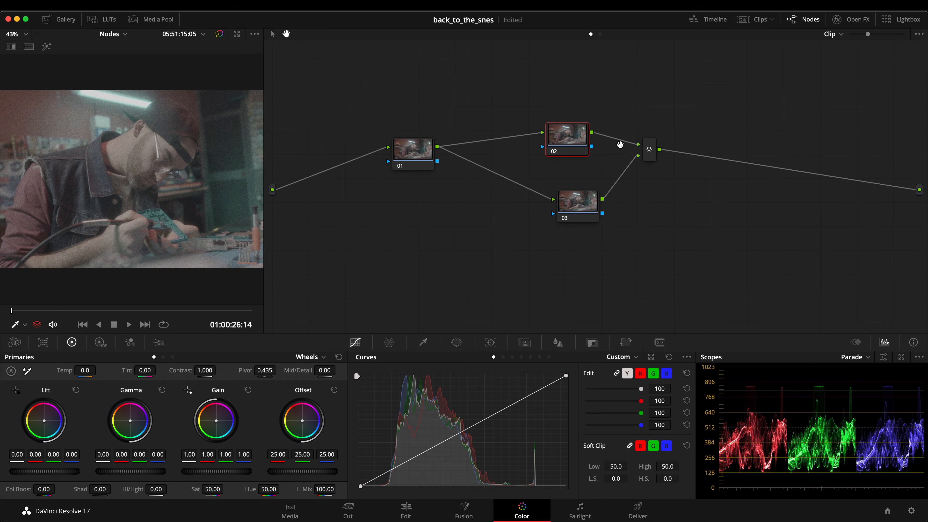
- Add a serial node after the parallel mixer and widen the gap between the mixer and the new node
left_click(654, 155)
key("alt+s")
left_click_drag(651, 154, 629, 146)
left_click(716, 157)
left_click_drag(716, 157, 741, 157)
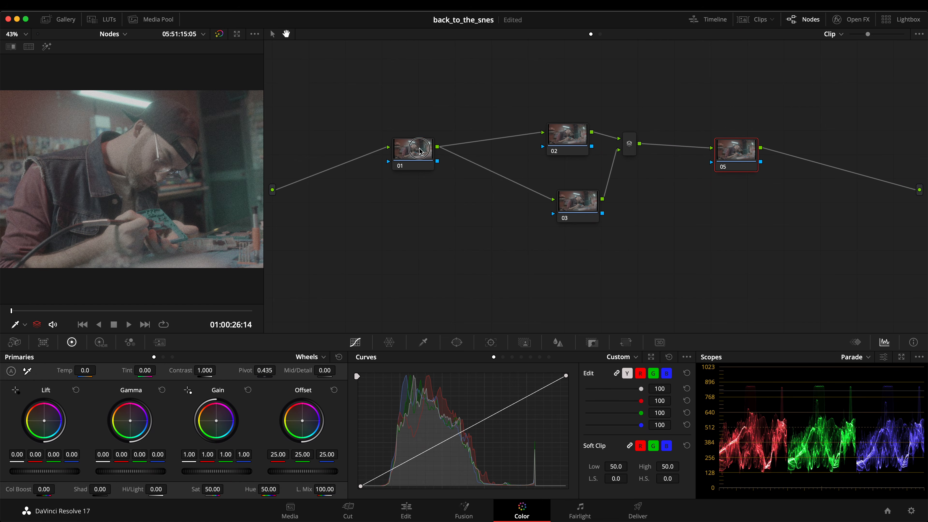
- Move node 01 toward the source input and line up parallel nodes 02 and 03 one above the other
left_click_drag(421, 152, 395, 140)
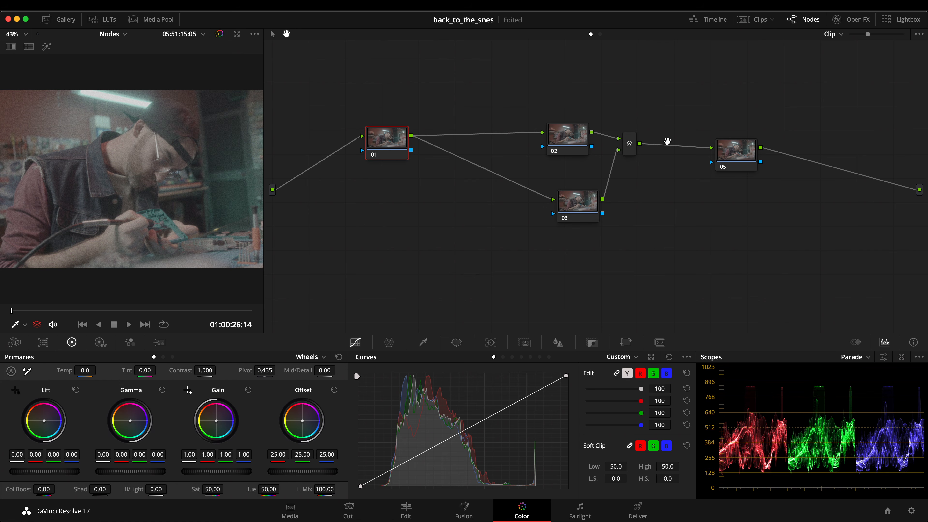
left_click_drag(573, 205, 532, 191)
left_click_drag(563, 147, 535, 137)
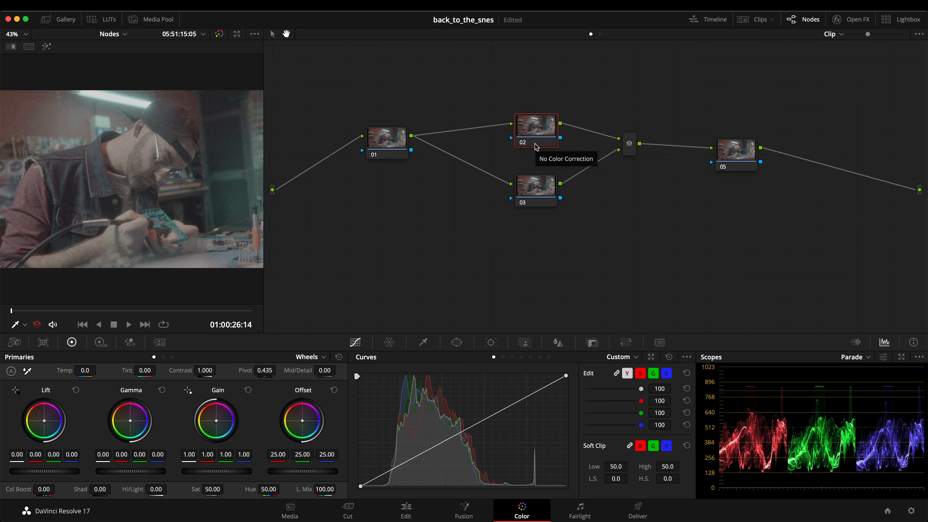
- Shape an S-curve on node 02 by lowering the shadows and raising the highlights, and select node 03
left_click_drag(414, 457, 414, 472)
left_click_drag(500, 422, 501, 403)
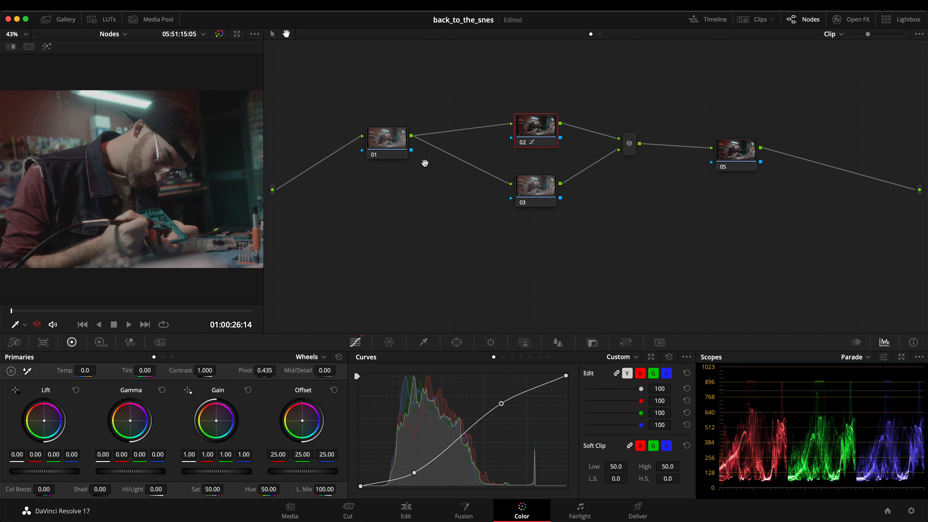
left_click_drag(539, 134, 539, 132)
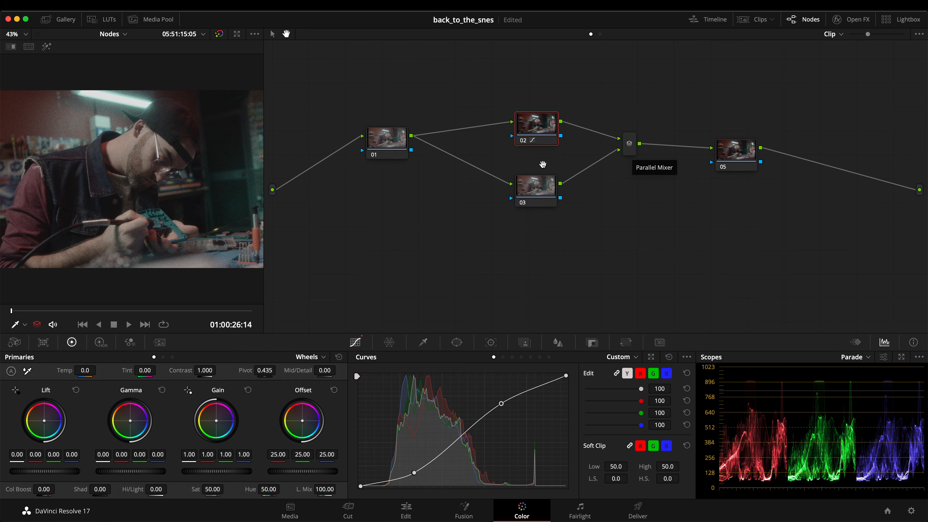
left_click(543, 184)
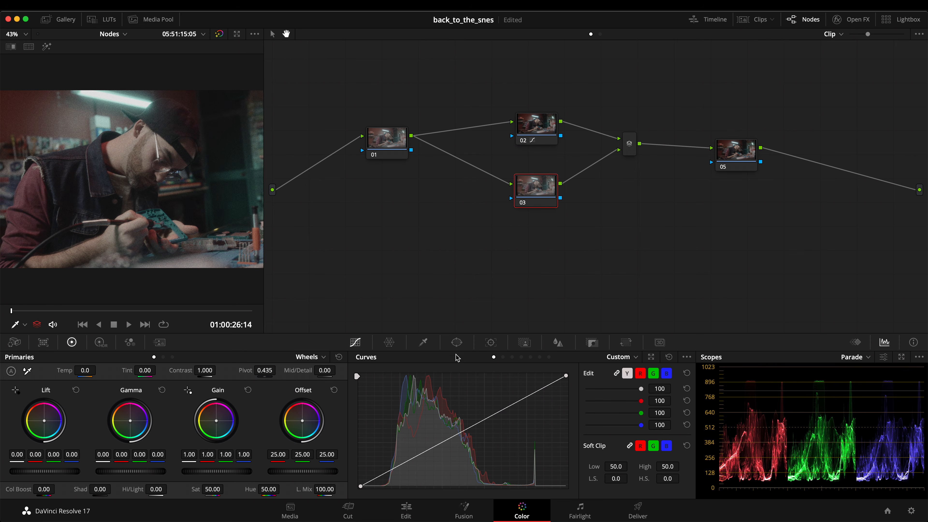
- Shape an inverse S-curve on node 03 by raising the shadows and lowering the highlights, opposite to node 02
left_click(555, 126)
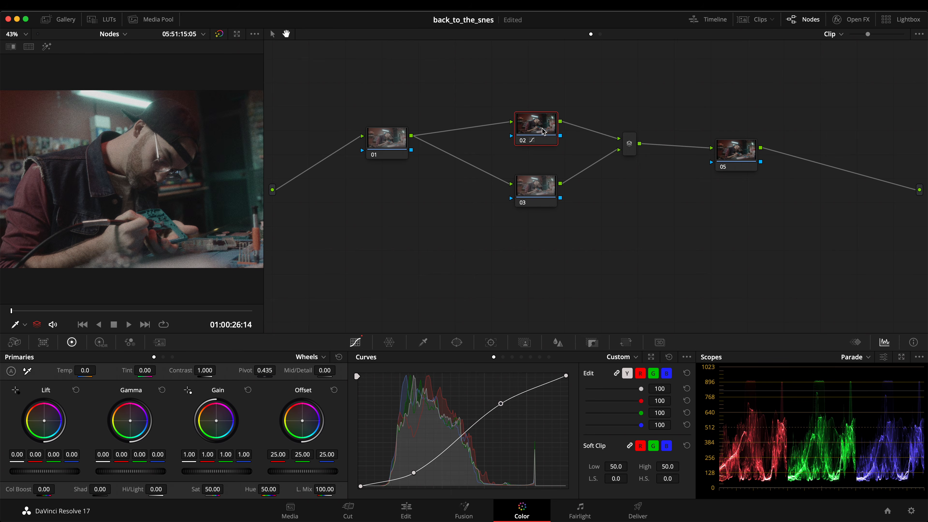
left_click(543, 191)
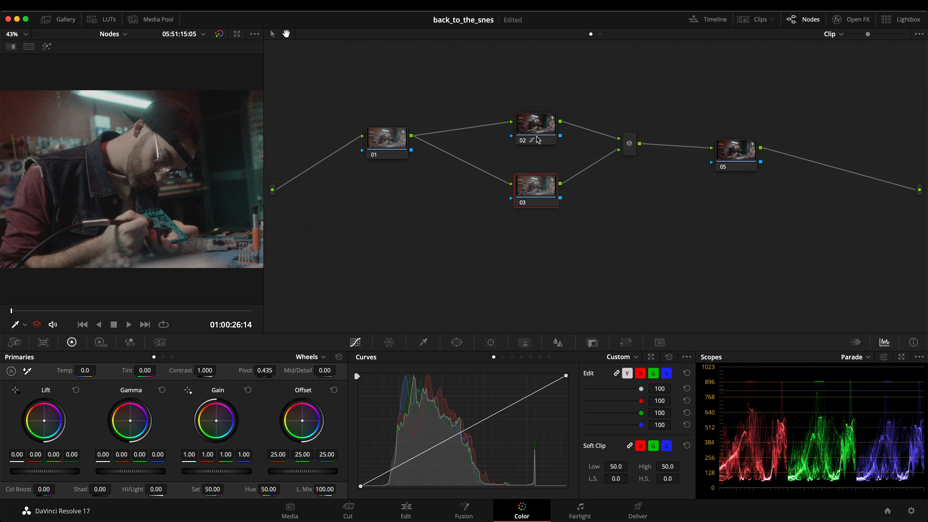
left_click_drag(406, 462, 398, 450)
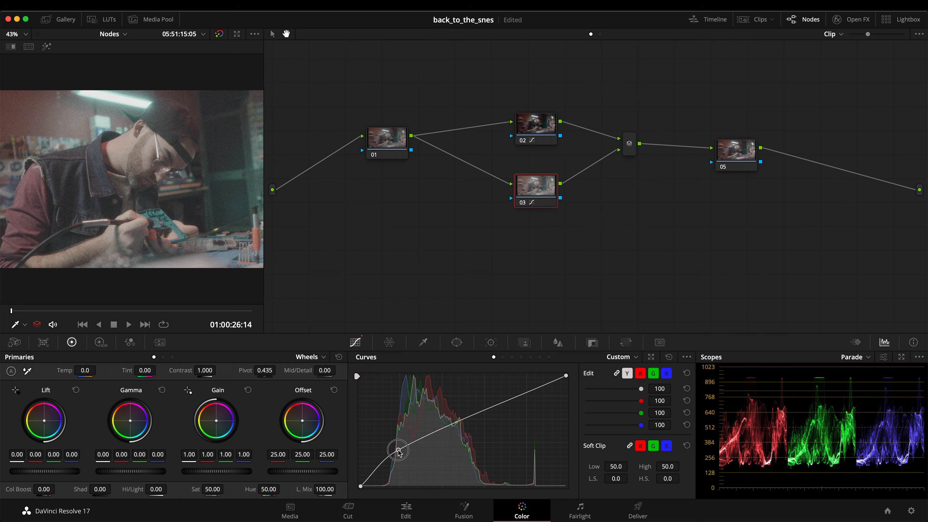
left_click_drag(508, 401, 515, 407)
- Move node 02 down closer to node 03 and shift the mixer nearer to both nodes
left_click(546, 116)
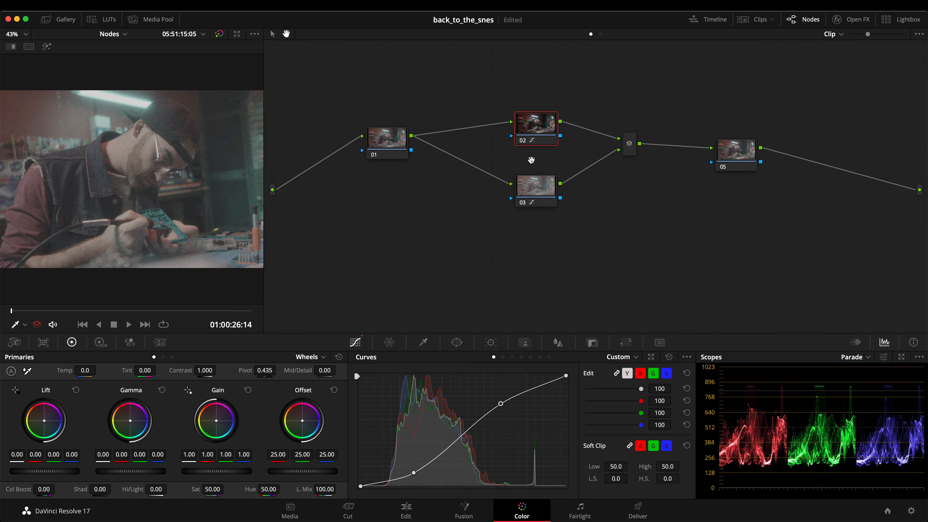
left_click_drag(539, 128, 540, 137)
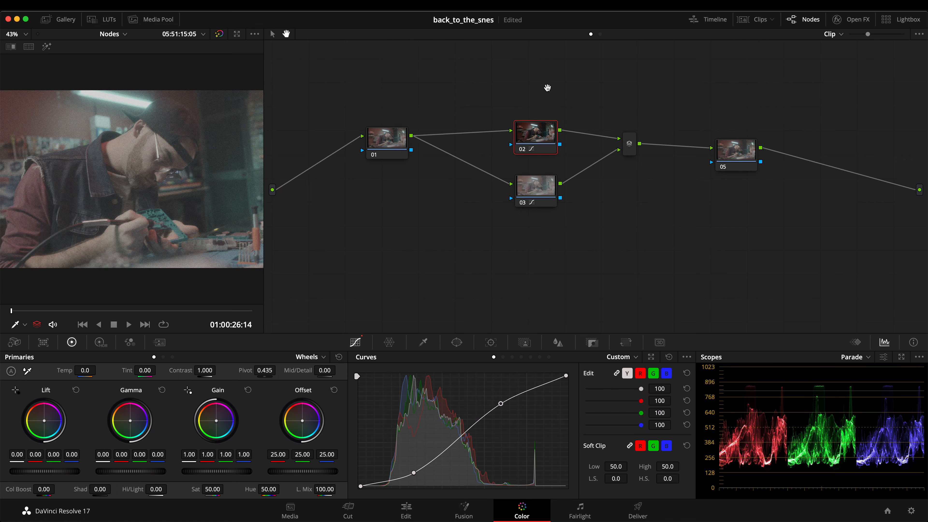
left_click(274, 33)
left_click_drag(629, 146, 616, 149)
- Reset the custom curves on nodes 03 and 02
left_click(545, 191)
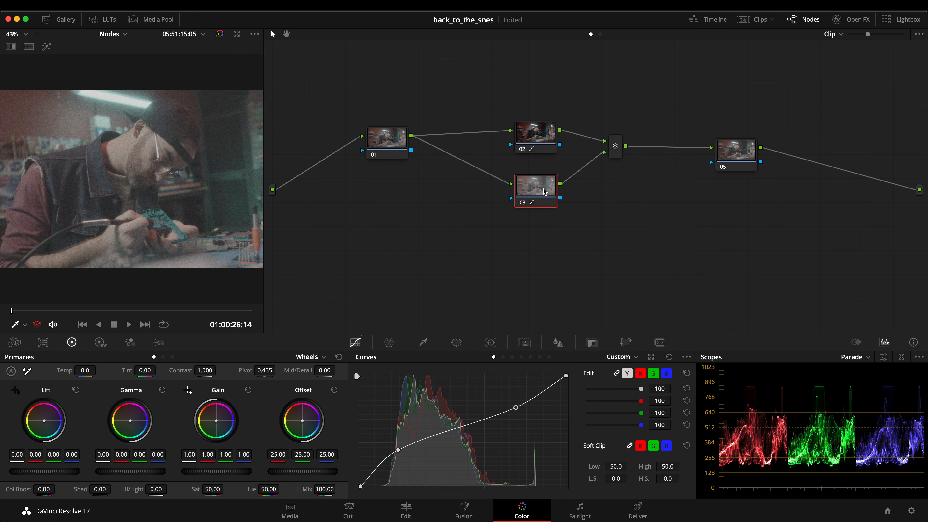
left_click(668, 357)
left_click(548, 129)
left_click(668, 357)
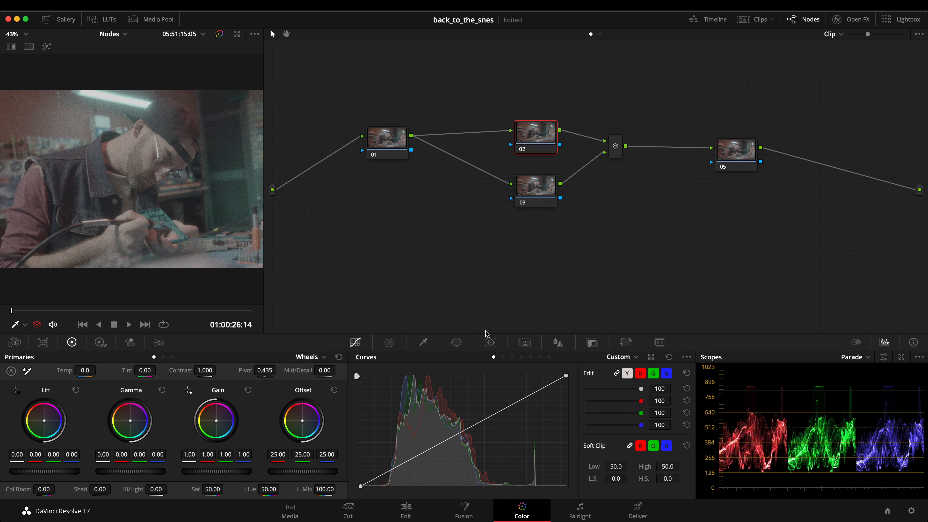
- Raise the contrast to 1.266 on node 02 and 1.326 on node 03, and space the two nodes farther apart
mouse_move(200, 371)
left_mouse_down()
mouse_move(284, 381)
mouse_move(178, 372)
mouse_move(286, 371)
mouse_move(210, 371)
left_mouse_up()
left_click(524, 195)
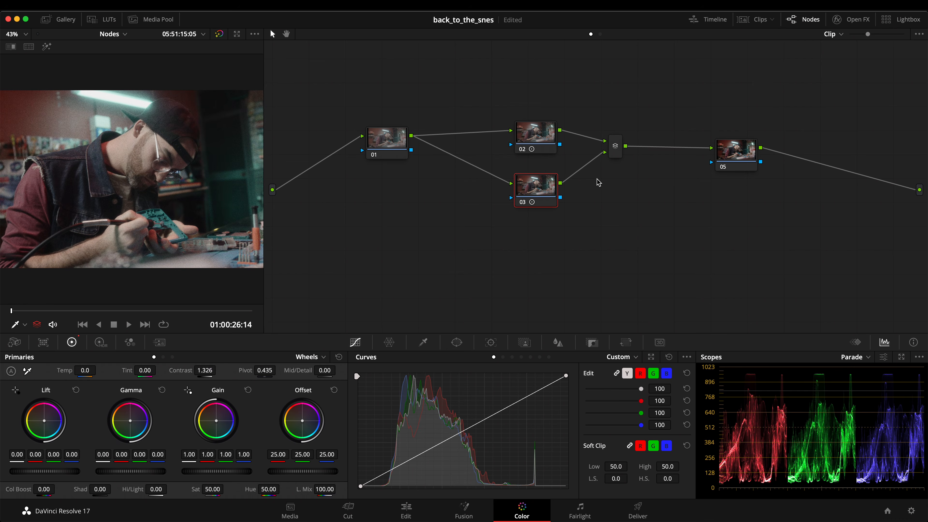
left_click_drag(540, 153, 541, 146)
left_click_drag(540, 187, 541, 189)
- Shift node 02's gain to yellow-green with blue at 0.50, and node 03's gain to violet with green at 0.96 and blue at 1.39
left_click(532, 127)
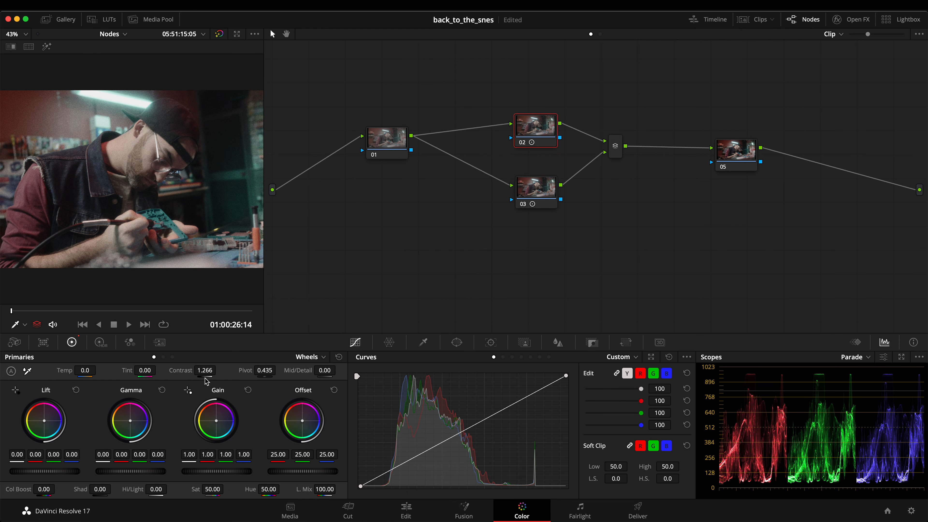
left_click_drag(218, 425, 175, 422)
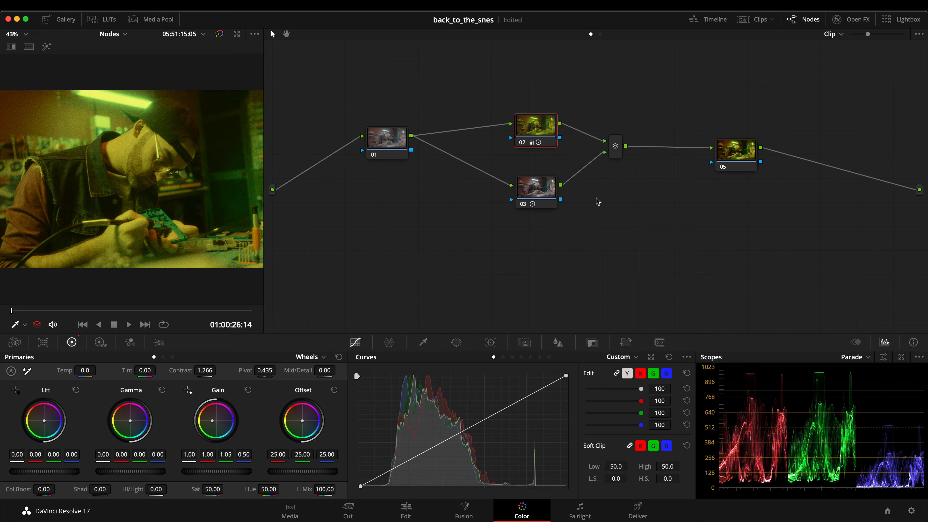
left_click(732, 151)
left_click(539, 199)
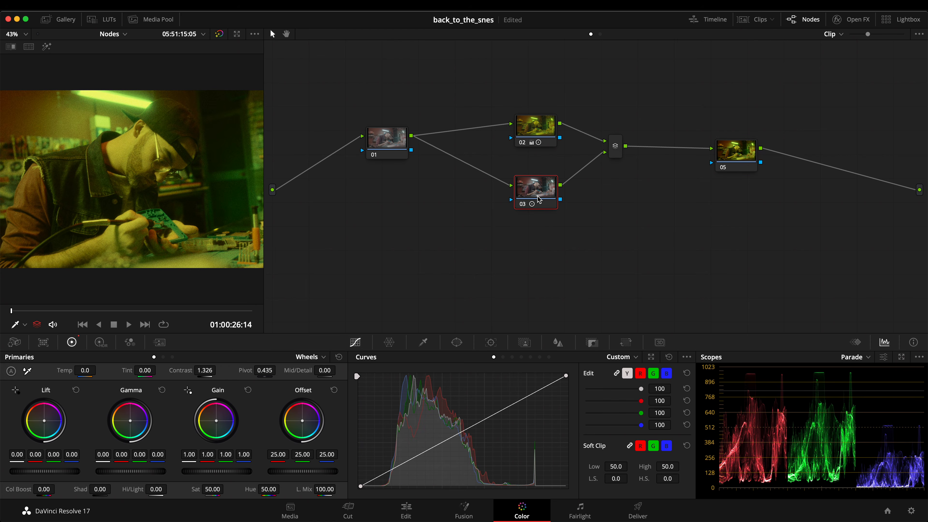
mouse_move(226, 424)
left_mouse_down()
mouse_move(217, 421)
mouse_move(266, 422)
mouse_move(222, 423)
left_mouse_up()
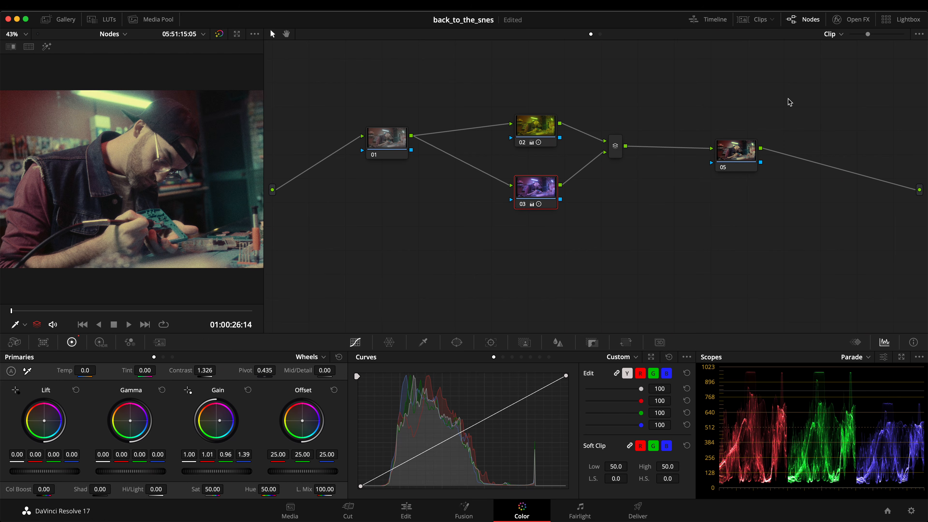
- Enlarge the node graph, compare the grades on nodes 02 and 03, and move the mixer slightly closer to them
left_click_drag(868, 34, 880, 33)
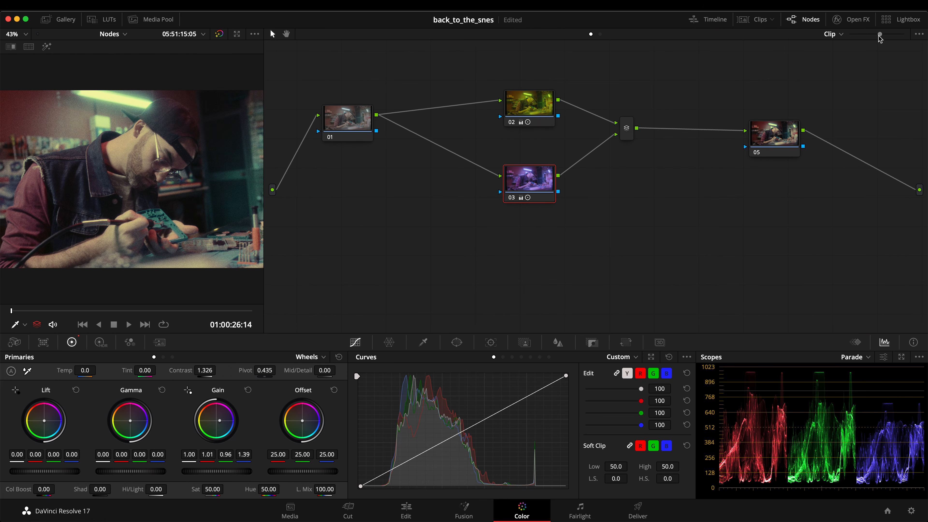
left_click(539, 108)
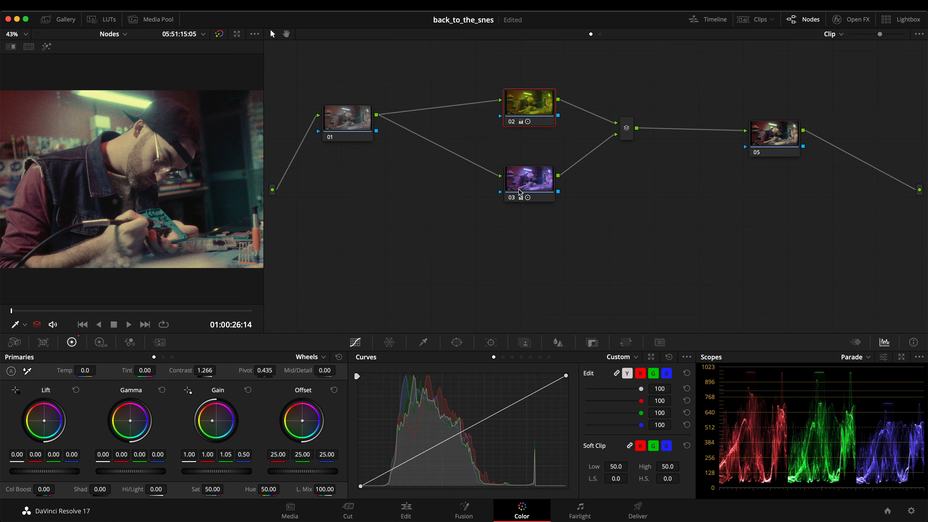
left_click(532, 187)
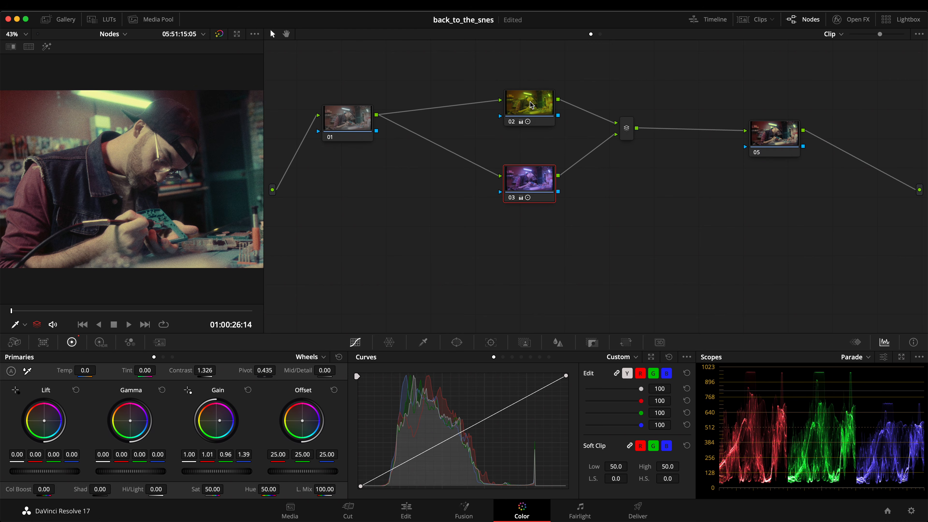
mouse_move(531, 105)
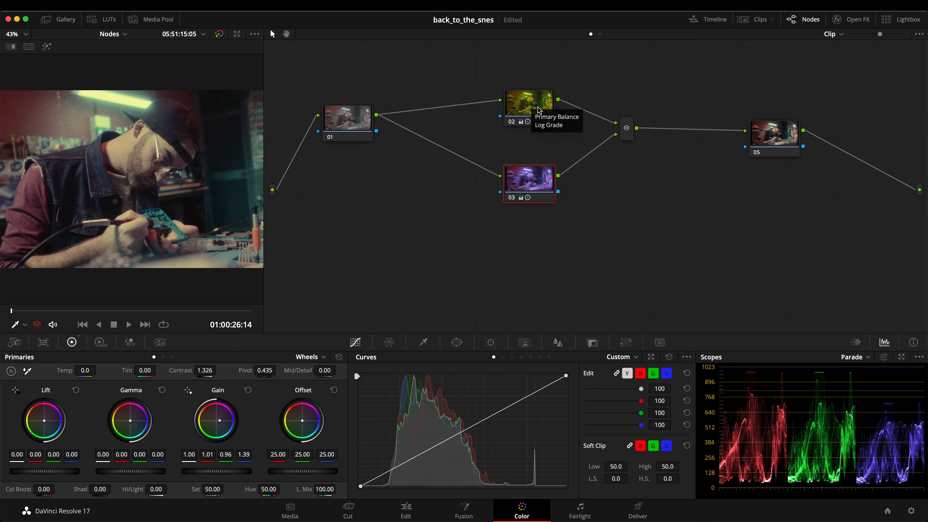
left_click(544, 110)
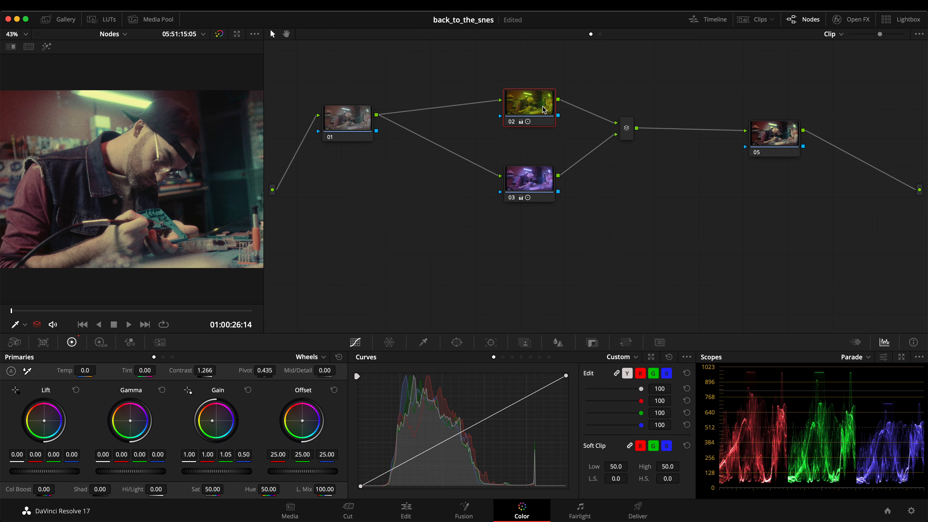
mouse_move(622, 139)
left_mouse_down()
mouse_move(612, 126)
mouse_move(631, 121)
mouse_move(615, 148)
mouse_move(602, 147)
mouse_move(610, 144)
left_mouse_up()
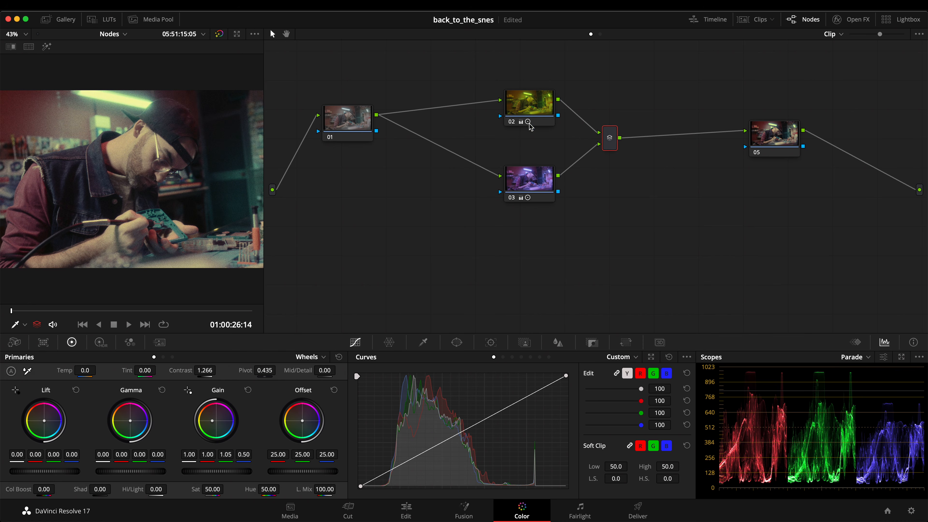
- Examine nodes 02, 03 and 05, and compare the image with nodes 02 and 03 disabled and re-enabled together
left_click(541, 107)
left_click(540, 181)
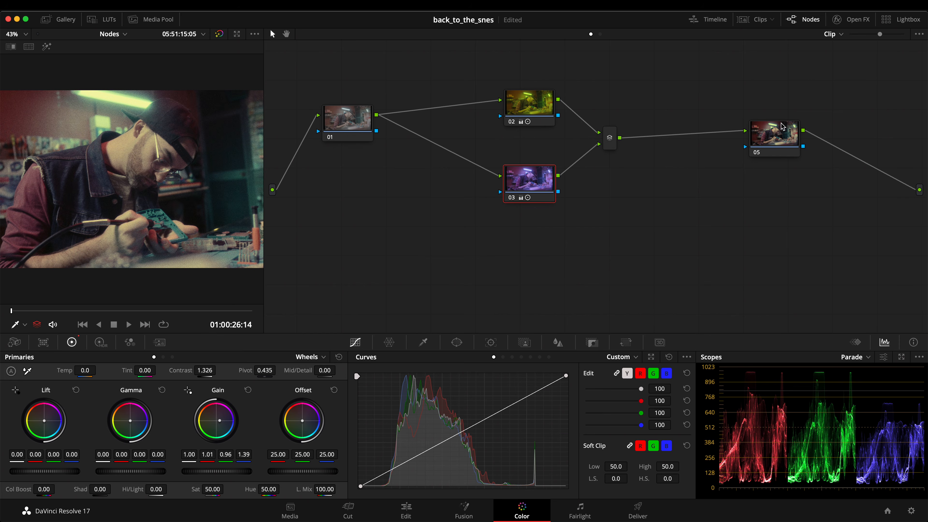
left_click(788, 133)
left_click(544, 110)
left_click(546, 185)
left_click_drag(620, 79, 510, 228)
key("super+d")
key("super+d")
left_click(509, 227)
- Offset node 03 from node 02 toward node 01 and add a layer node beneath it
left_click_drag(527, 196, 513, 163)
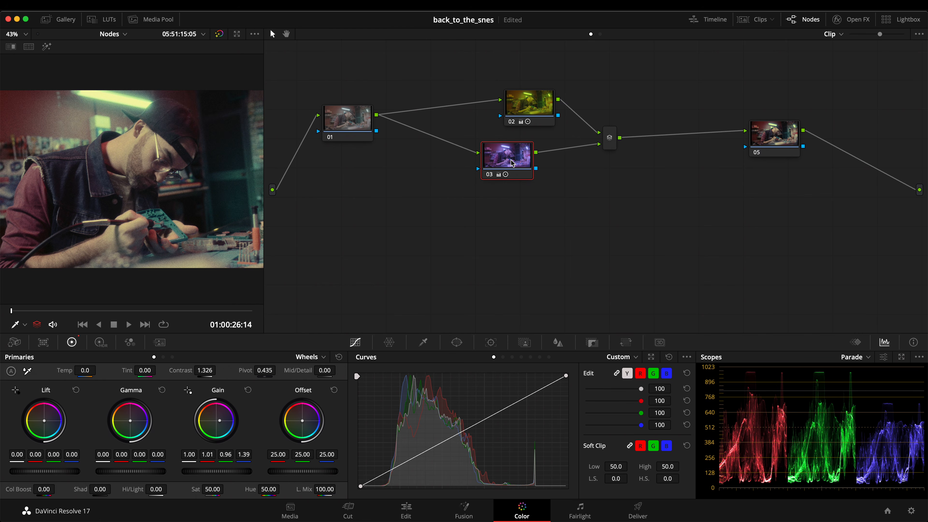
left_click_drag(522, 163, 521, 189)
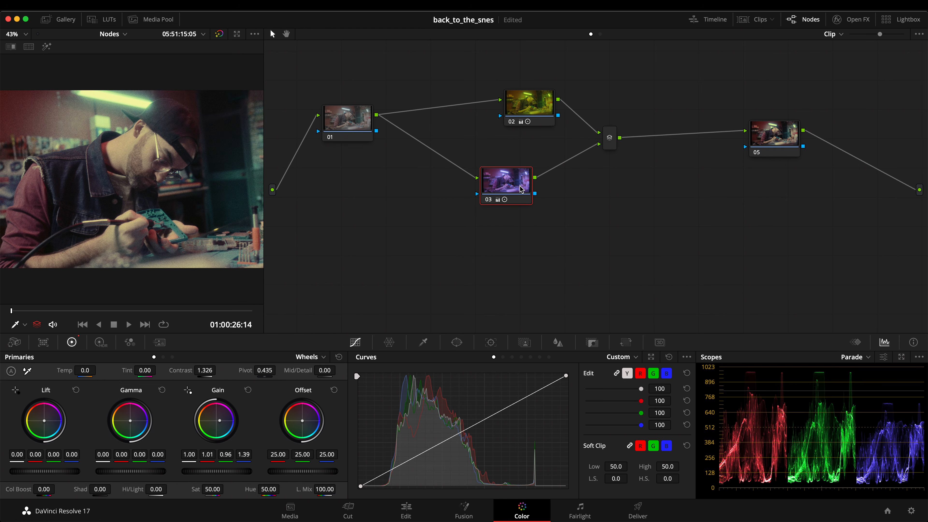
key("alt+l")
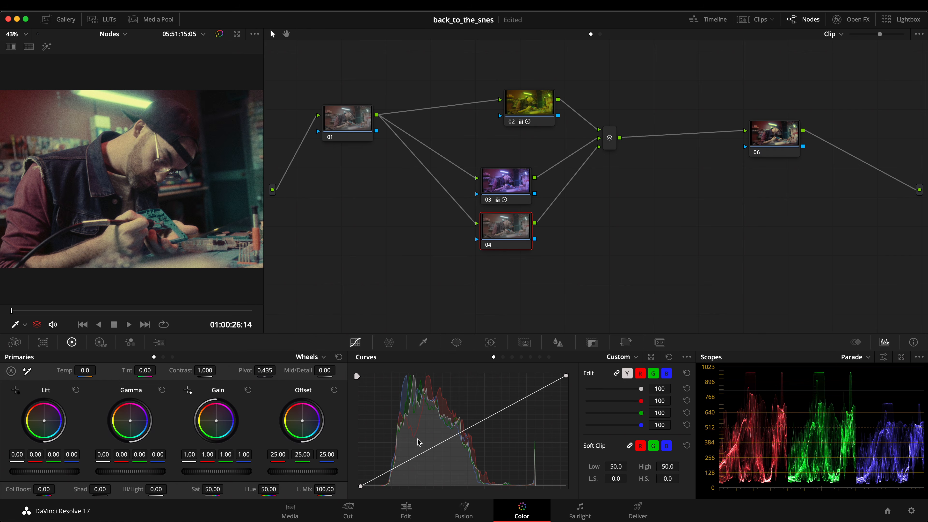
- Darken node 04 by lowering its curve, and limit it to a circular window around the ceiling light with softness 6.92, pan 48.74 and tilt 52.81
left_click_drag(418, 461, 427, 466)
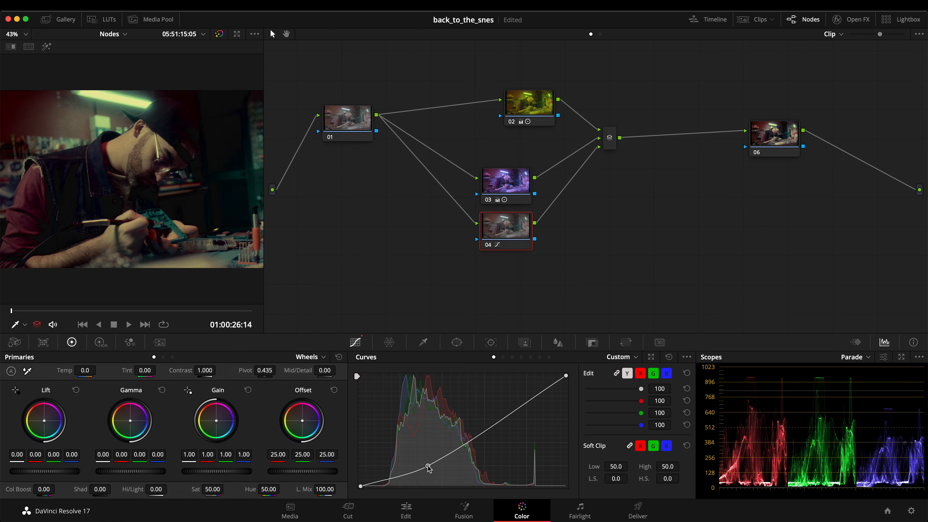
left_click(456, 342)
left_click(369, 419)
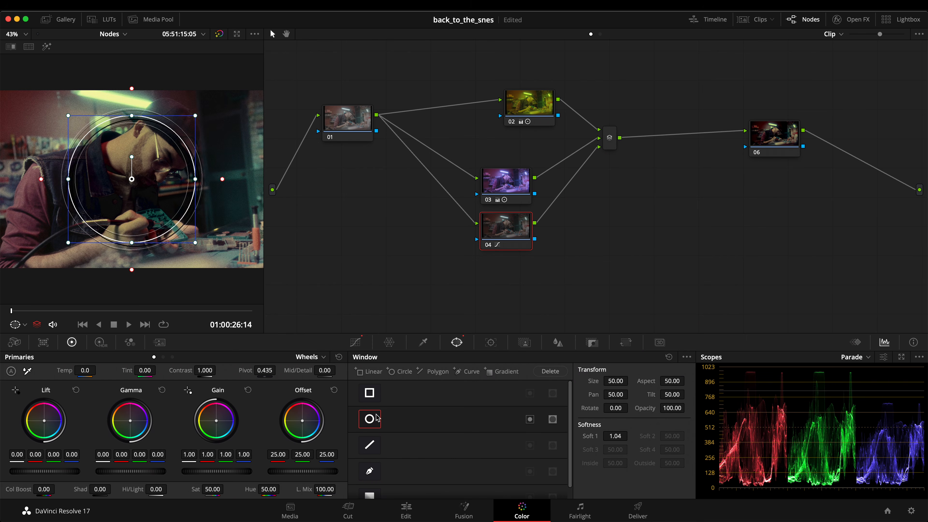
left_click_drag(195, 247, 165, 156)
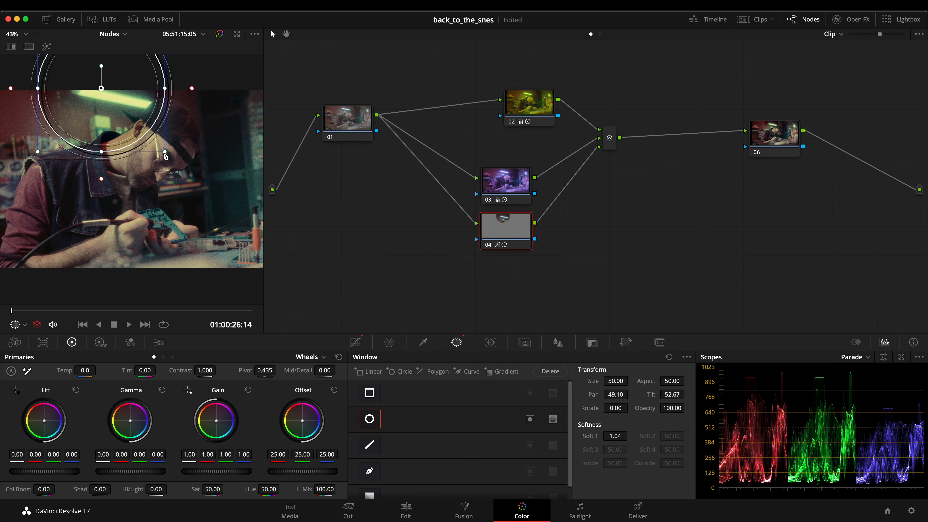
left_click_drag(190, 88, 210, 89)
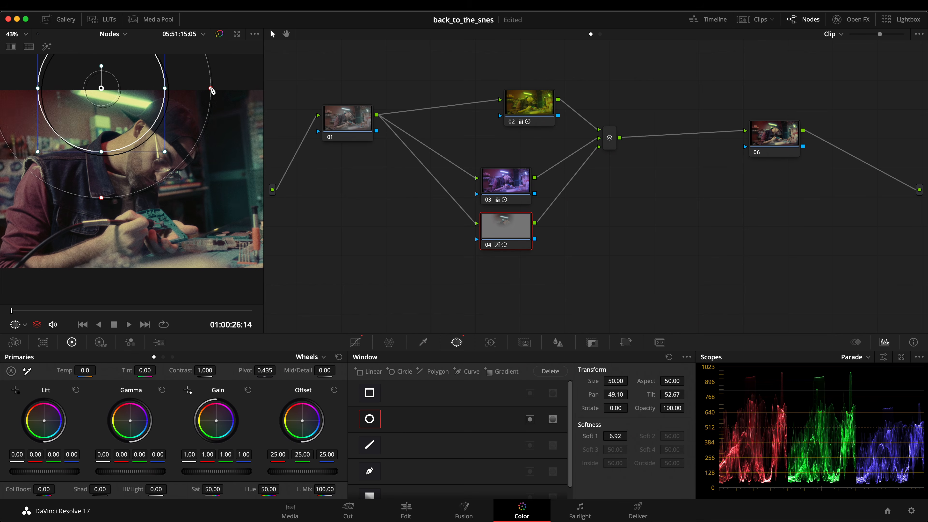
left_click_drag(135, 121, 122, 118)
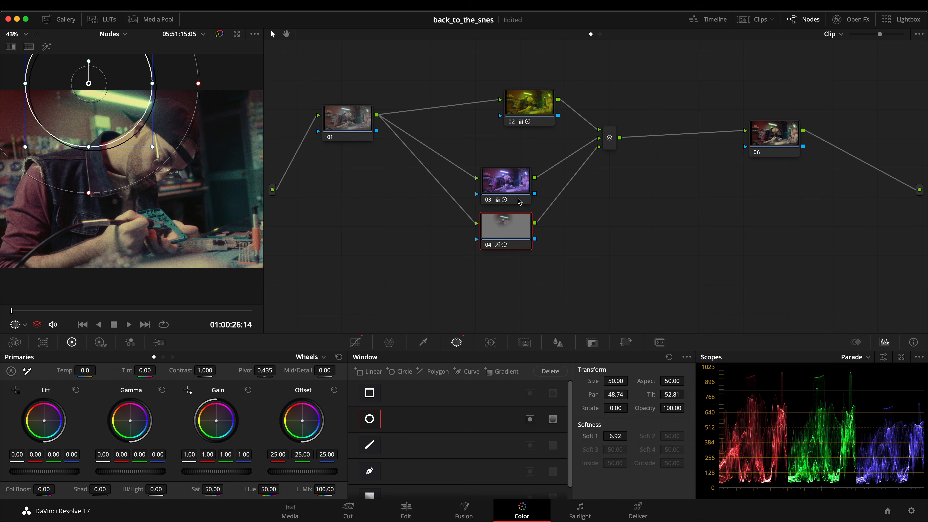
- Move node 04 farther below node 03, place the mixer at the middle of the three branches, and lower node 01
left_click_drag(496, 222, 509, 240)
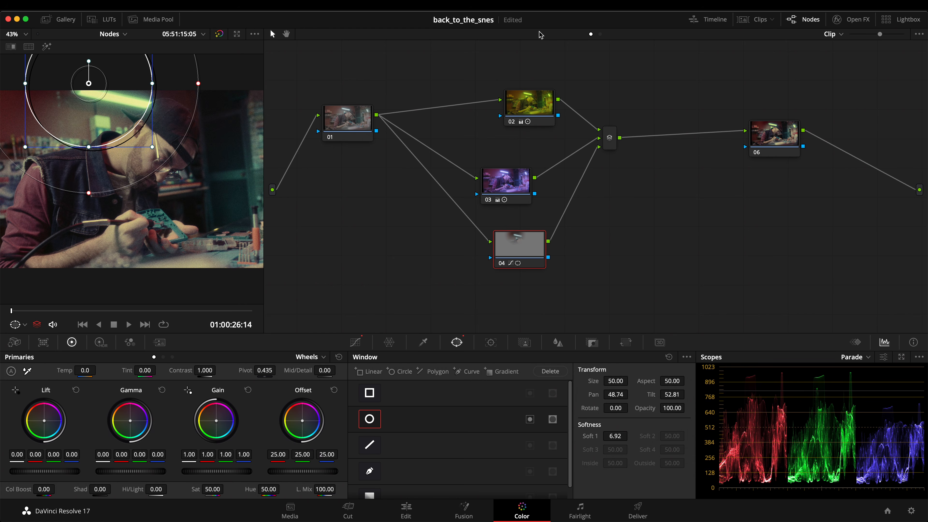
left_click_drag(610, 147, 594, 189)
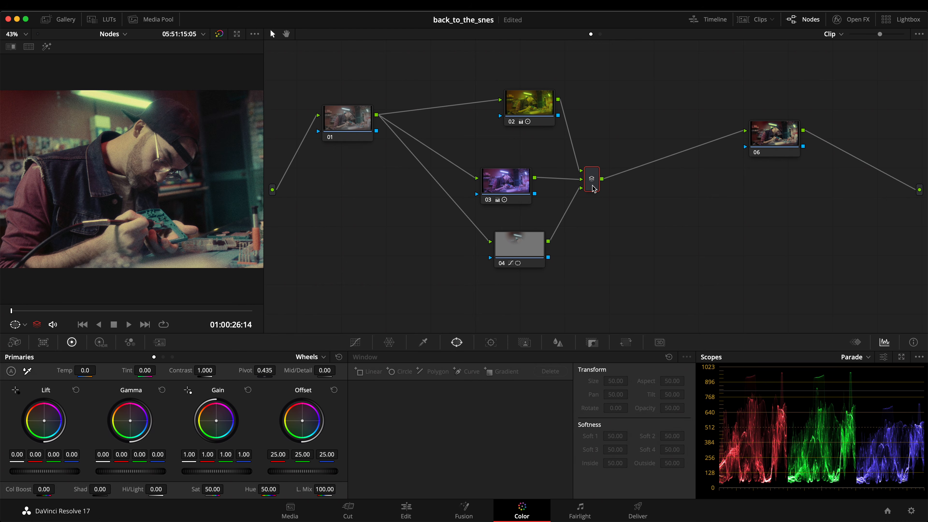
left_click_drag(345, 118, 343, 132)
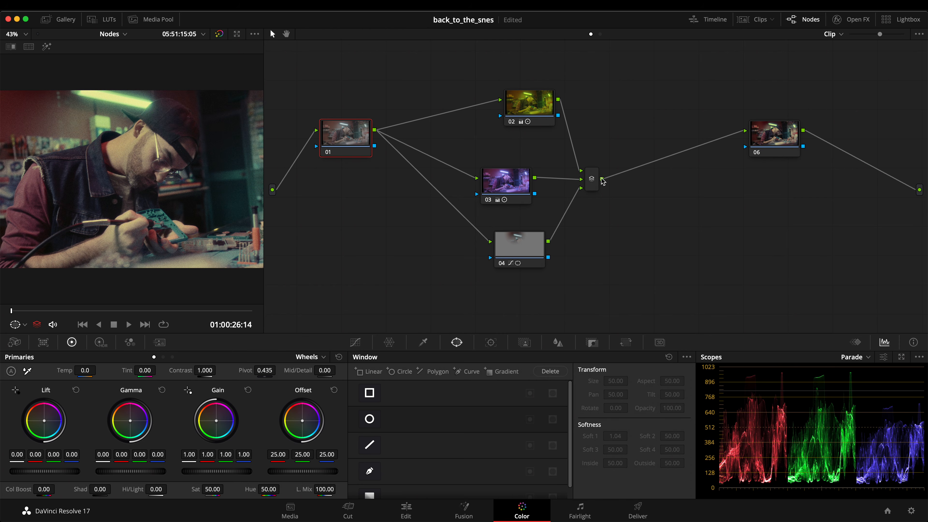
left_click(592, 182)
left_click_drag(592, 181, 593, 177)
- Rearrange nodes 03 and 04 to make room in the lowest branch, and add a serial node between node 04 and the mixer
left_click_drag(506, 181, 508, 146)
left_click_drag(524, 254, 465, 231)
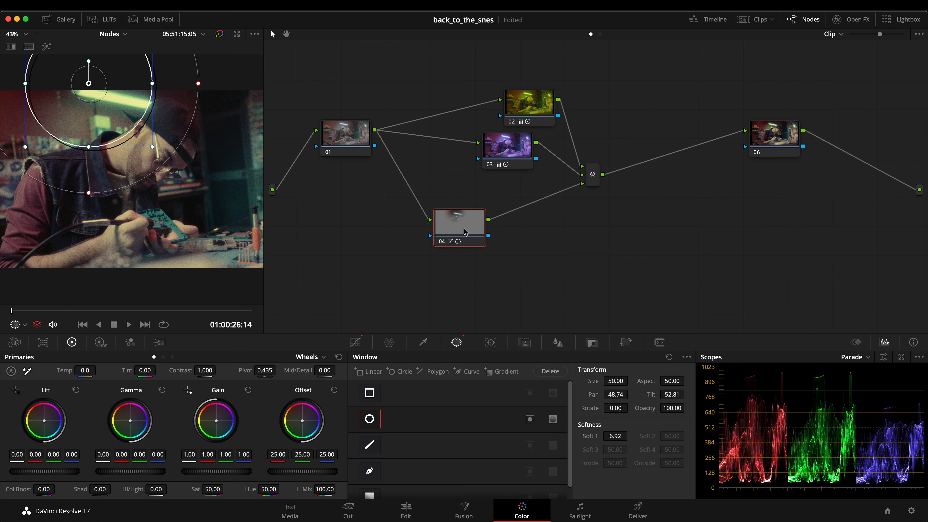
key("alt+s")
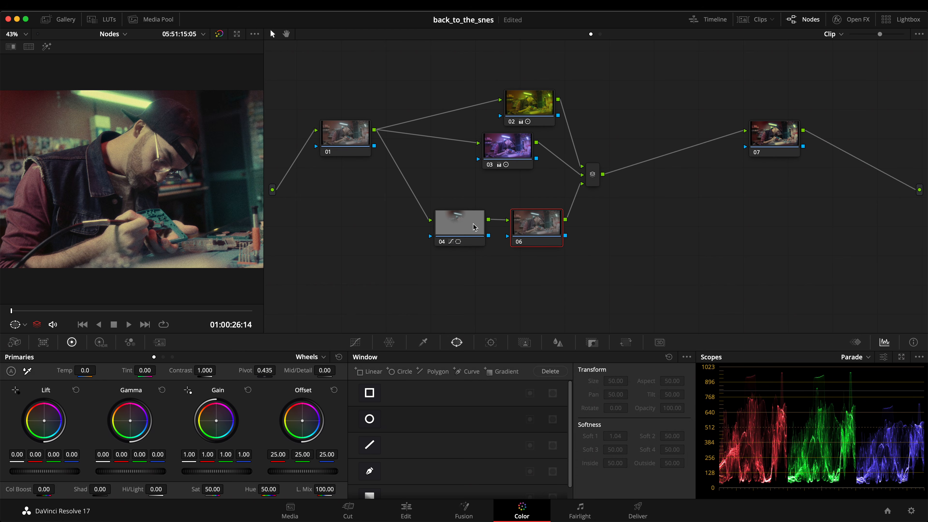
left_click(542, 230)
left_click(594, 182)
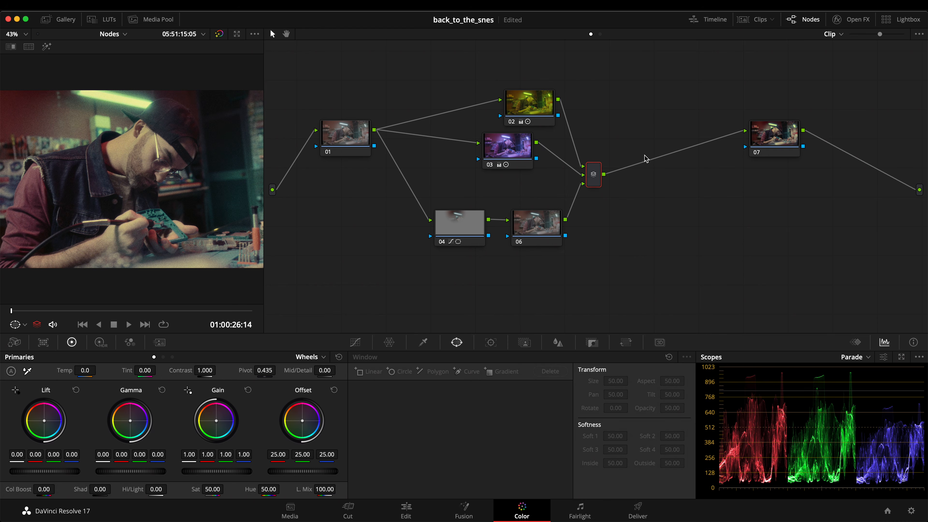
- Delete all the branch nodes and the mixer between the first and last nodes
left_click_drag(587, 89, 442, 281)
key("Delete")
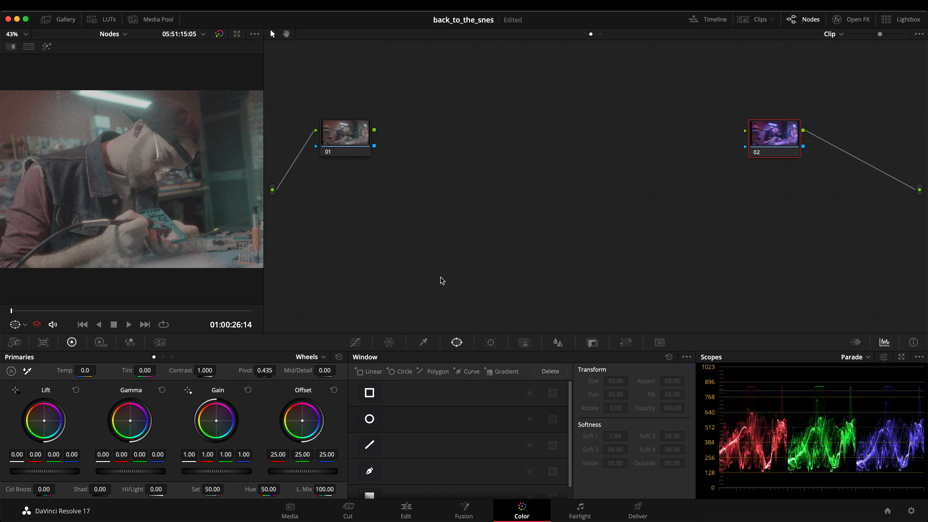
- Add a serial node after node 01 and connect its output to the last node's input
left_click(357, 130)
key("alt+s")
left_click_drag(444, 131, 790, 138)
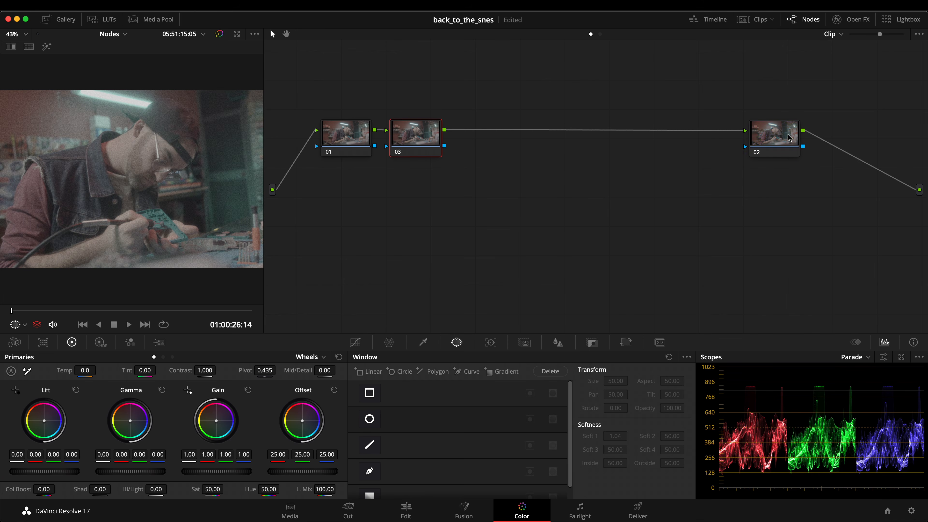
- Move node 03 midway between the first and last nodes and add a layer node with its mixer to it
left_click_drag(431, 135, 541, 135)
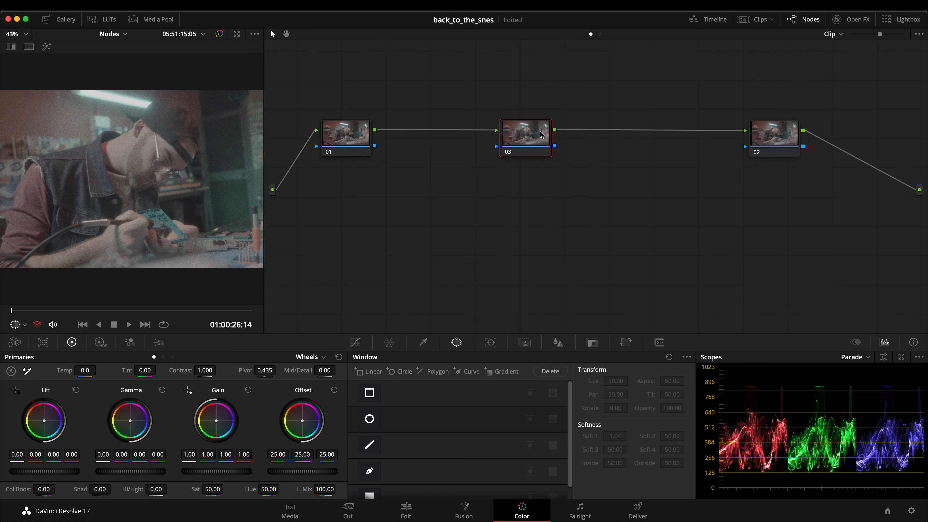
key("alt+p")
right_click(541, 135)
mouse_move(545, 180)
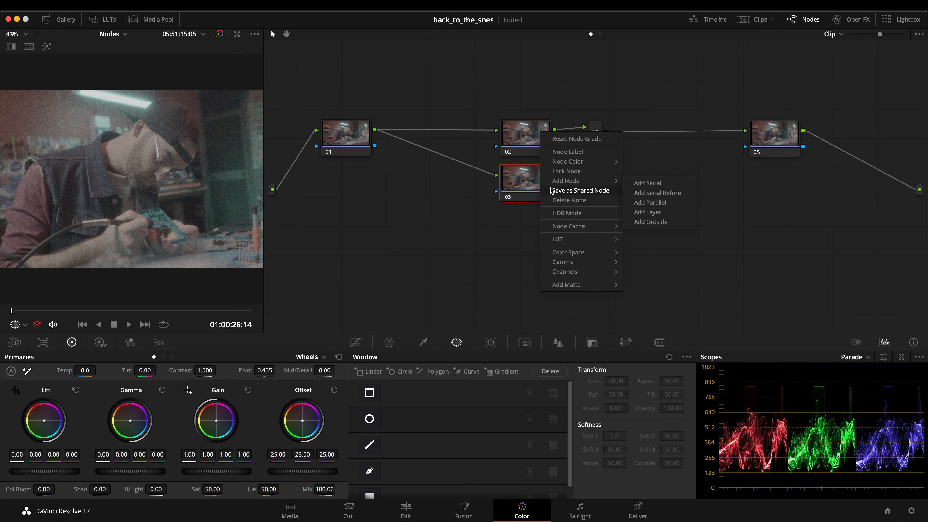
left_click(522, 186)
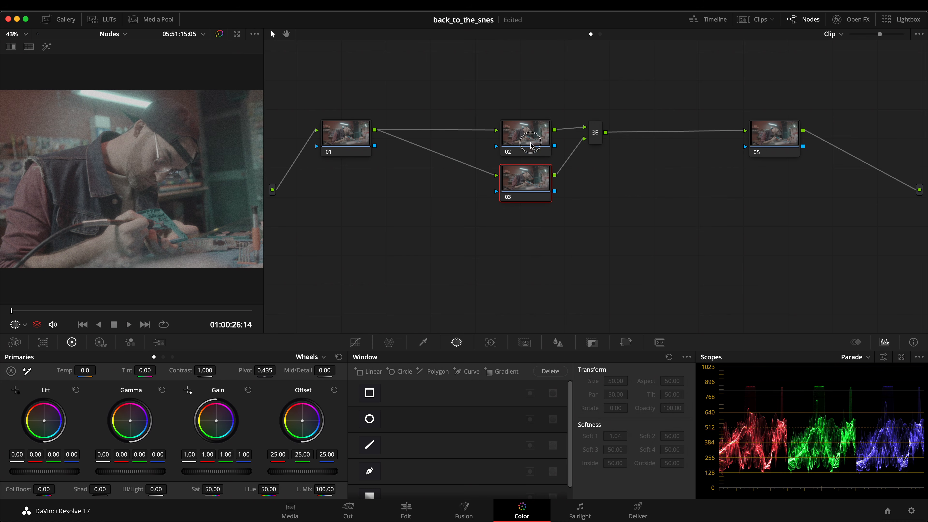
- Raise node 02 well above node 03 and centre the layer mixer vertically between the two branches
left_click_drag(533, 146, 528, 113)
left_click(595, 139)
left_click_drag(595, 138, 591, 146)
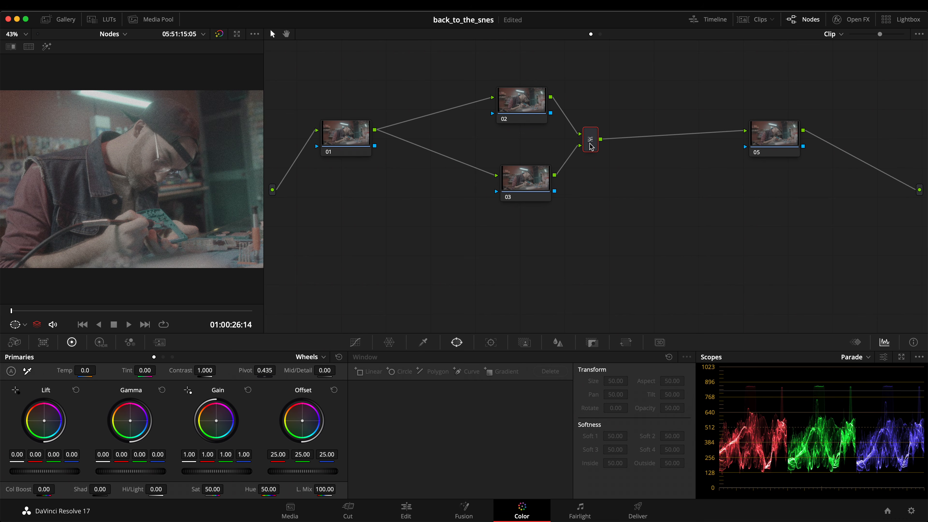
- Add a stand-alone Parallel Mixer beside the existing layer mixer for comparison and delete it
right_click(624, 193)
mouse_move(654, 207)
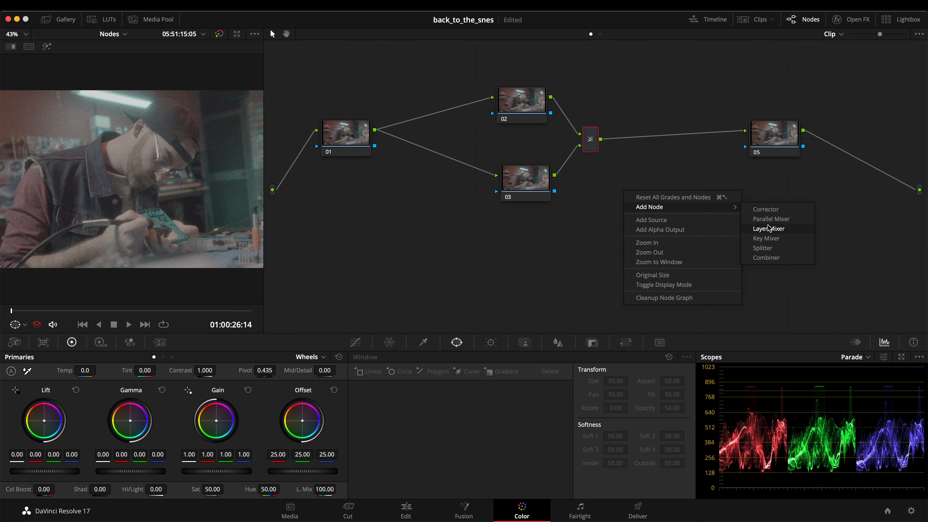
left_click(788, 224)
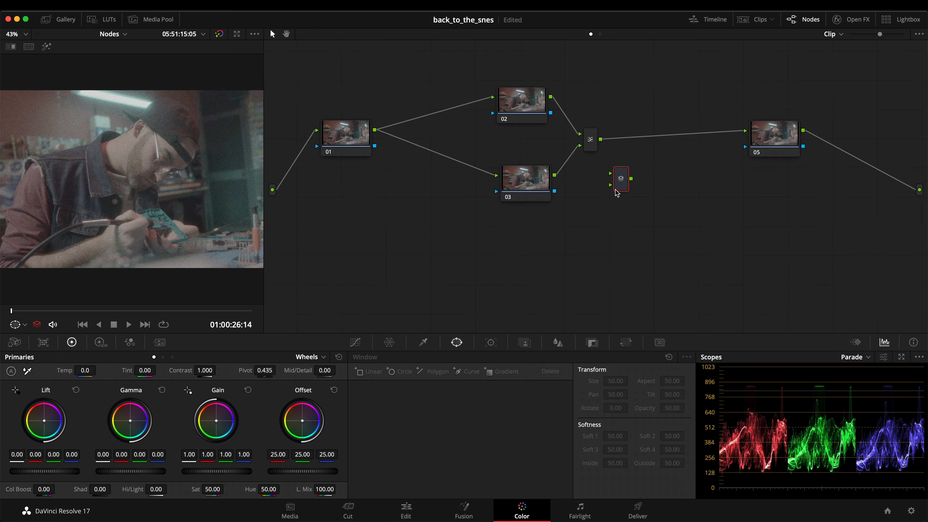
key("Delete")
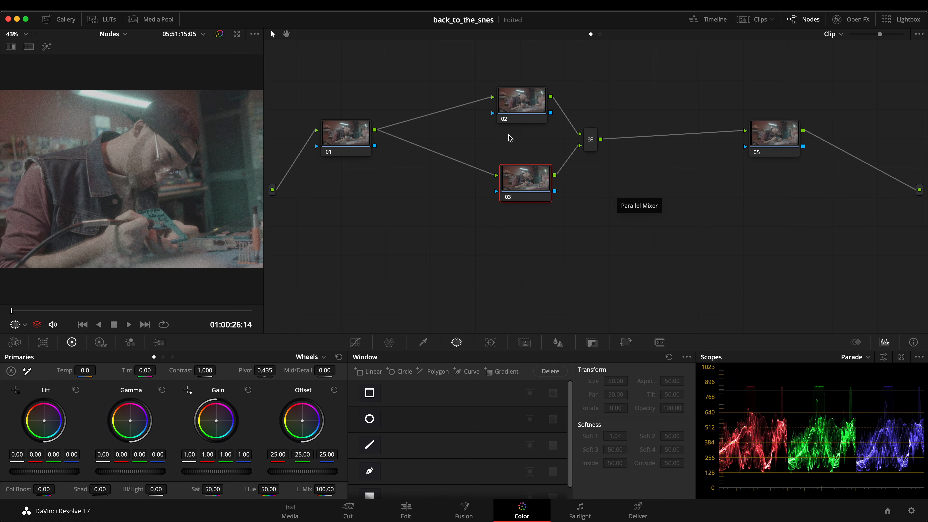
- Move the layer mixer farther from the branches, bring node 02 closer to node 03, and shift the last node slightly inward
left_click_drag(598, 142, 618, 152)
left_click_drag(616, 92, 509, 209)
left_click_drag(528, 118, 525, 129)
left_click(530, 177)
left_click_drag(766, 145, 754, 153)
left_click_drag(524, 116, 527, 128)
- Shape an S-shaped custom curve on node 02 that darkens the shadows and lifts the highlights, saving the project along the way
left_click(354, 342)
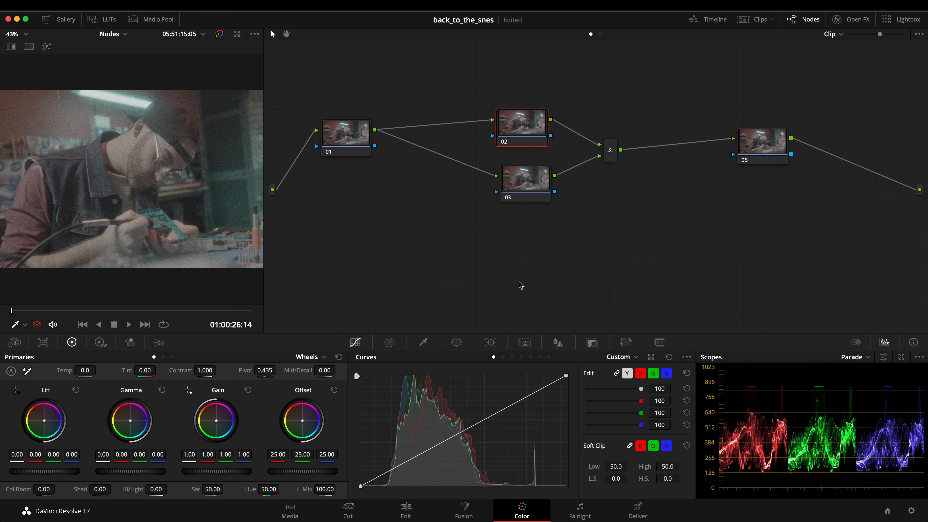
left_click_drag(411, 459, 408, 470)
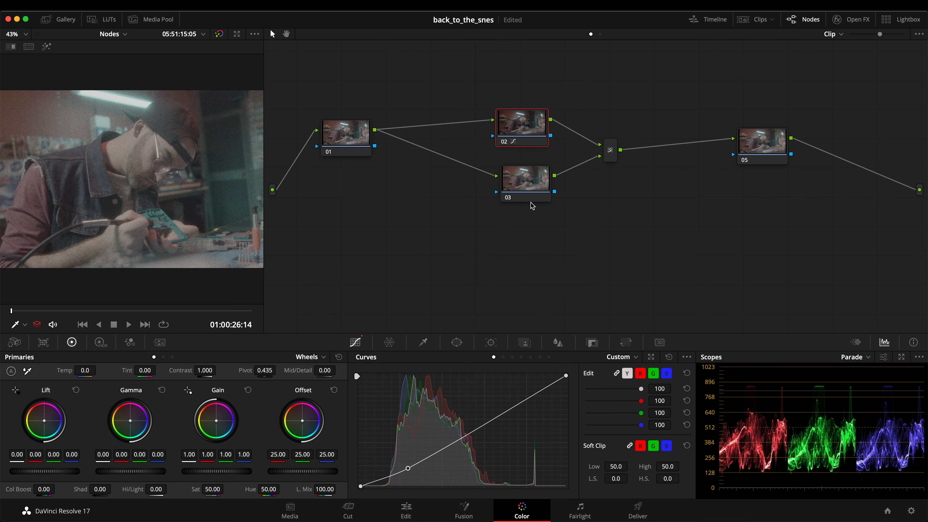
left_click_drag(505, 424, 501, 401)
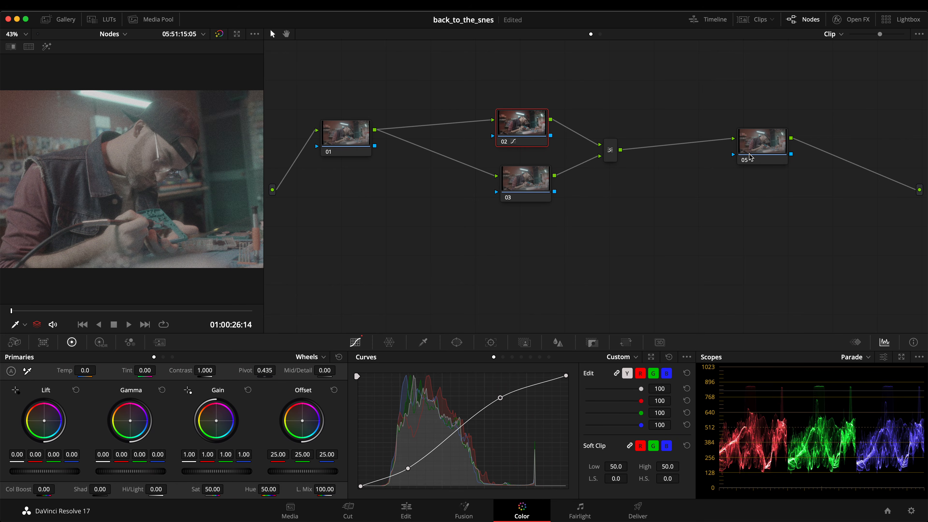
key("super+s")
left_click_drag(522, 192, 515, 194)
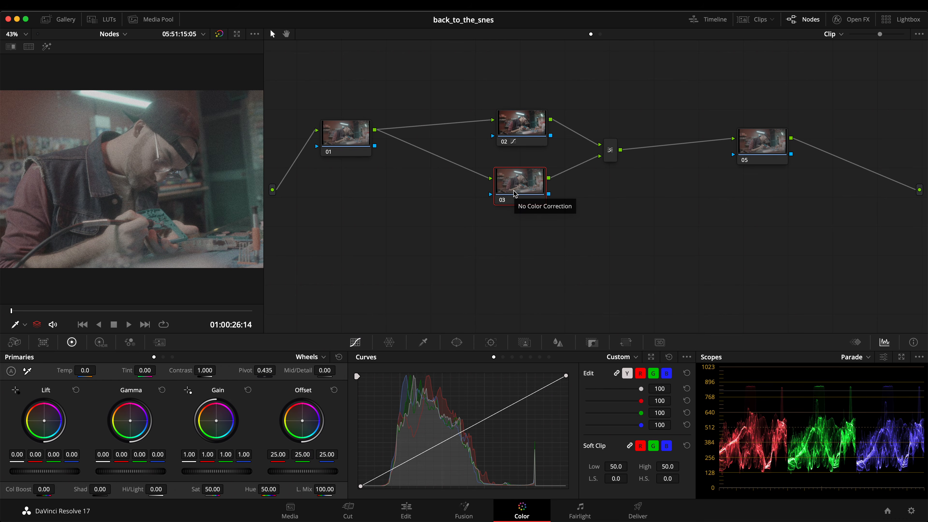
left_click(524, 131)
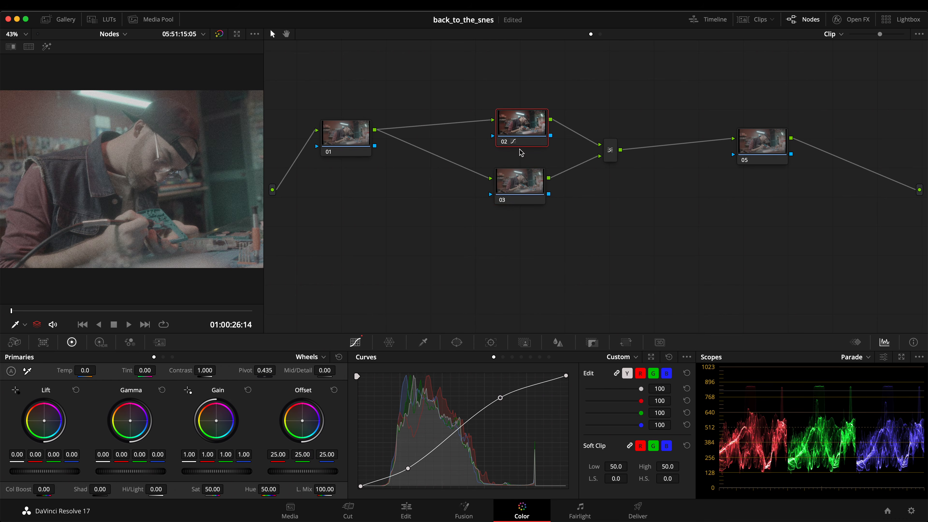
left_click_drag(408, 468, 409, 474)
- Add a circular power window to node 03, place it over the man's hands, and invert it
left_click(529, 182)
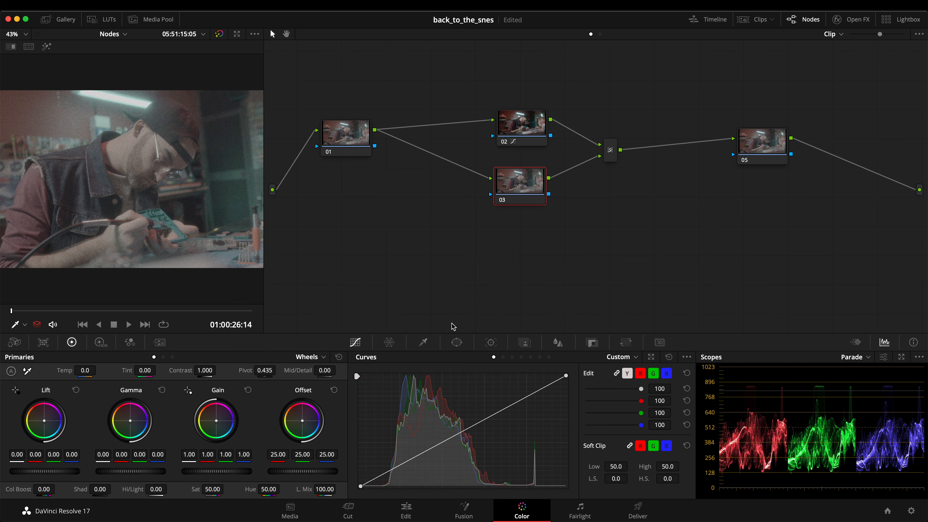
left_click(457, 342)
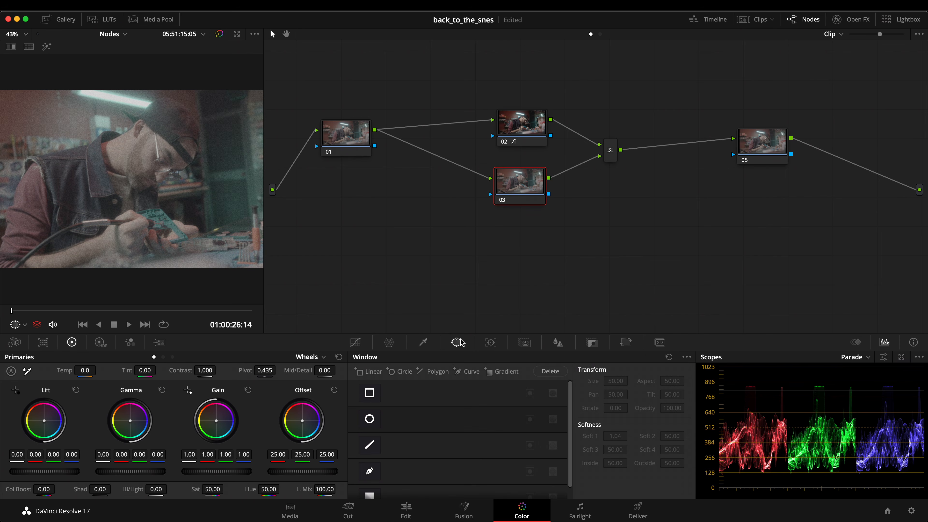
left_click(424, 342)
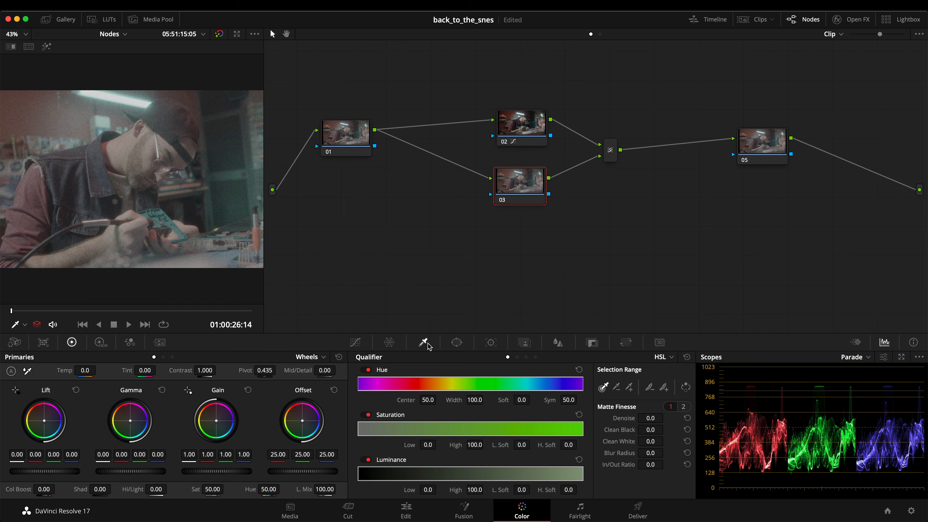
left_click(449, 344)
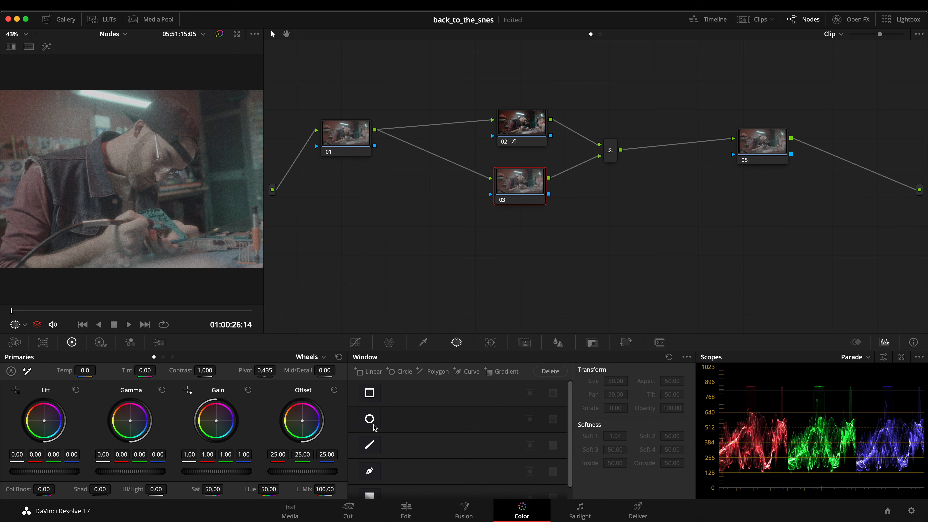
left_click(369, 419)
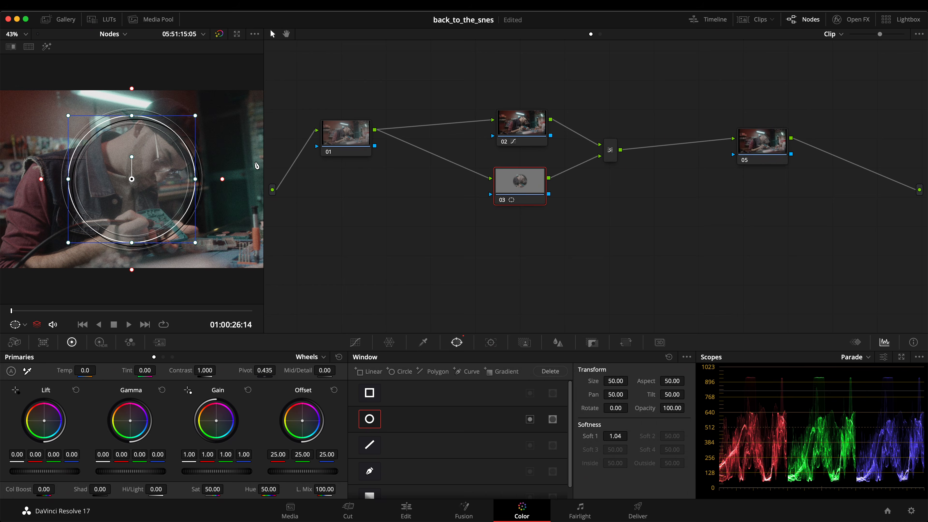
left_click_drag(263, 163, 305, 161)
left_click_drag(202, 179, 188, 225)
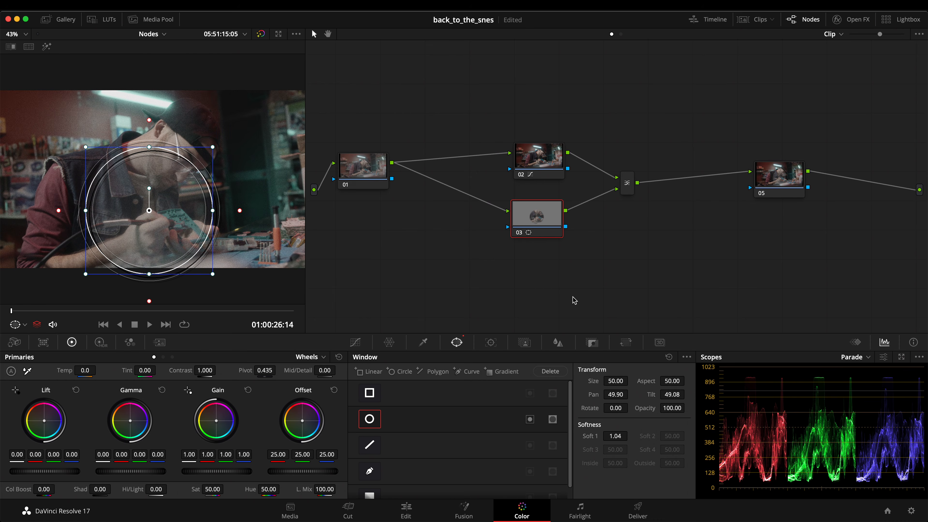
left_click(529, 419)
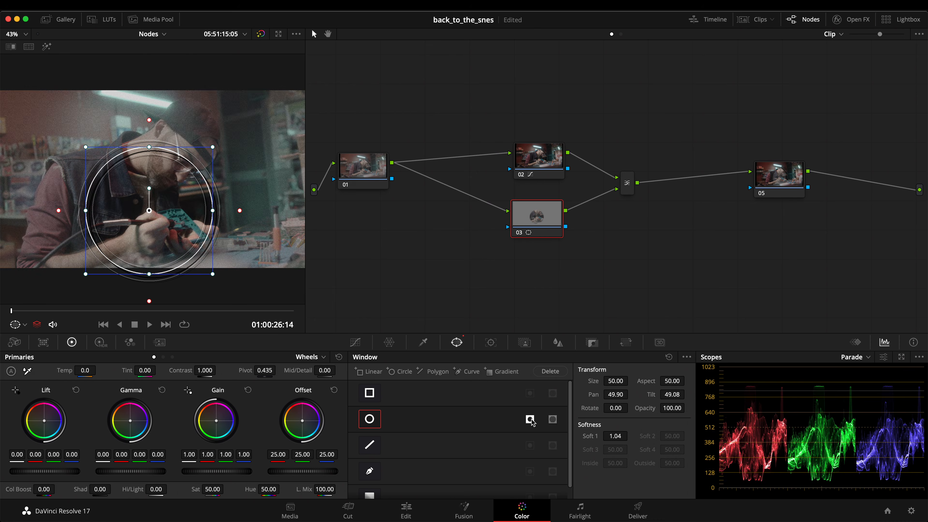
- Move node 03's window around the man's face, soften it to about 6.9, and widen it to an aspect of about 62
left_click_drag(179, 245, 199, 175)
left_click_drag(269, 148, 268, 160)
left_click_drag(187, 183, 173, 207)
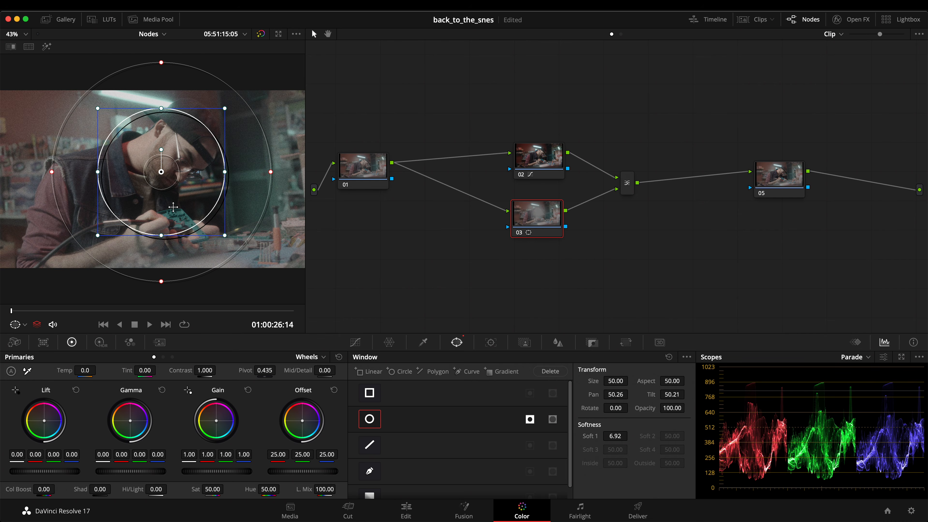
left_click_drag(225, 172, 246, 172)
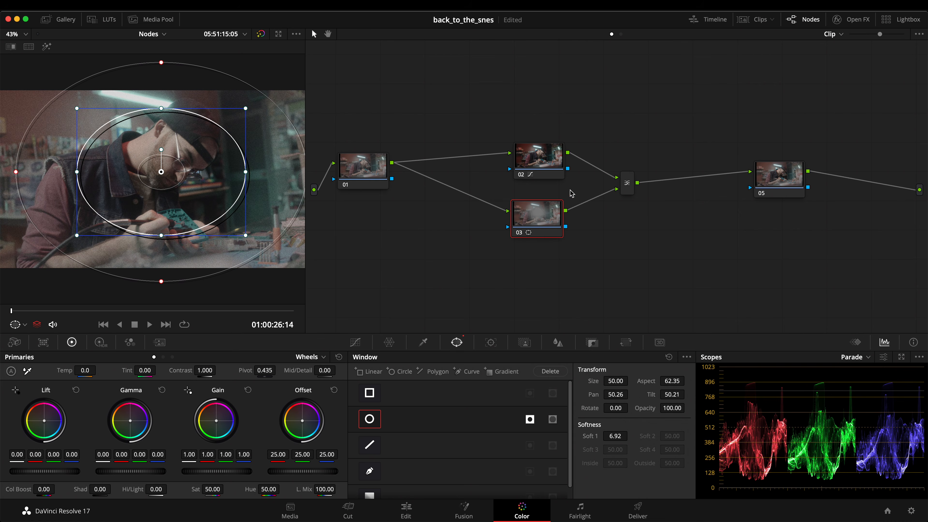
- Add another layer node below node 03 and move node 03 up to separate the two
left_click_drag(541, 212, 527, 226)
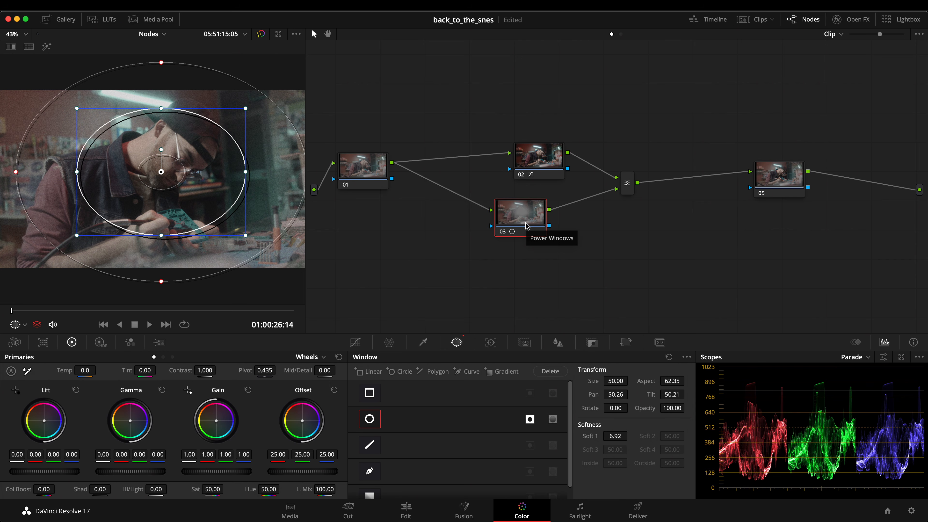
key("alt+p")
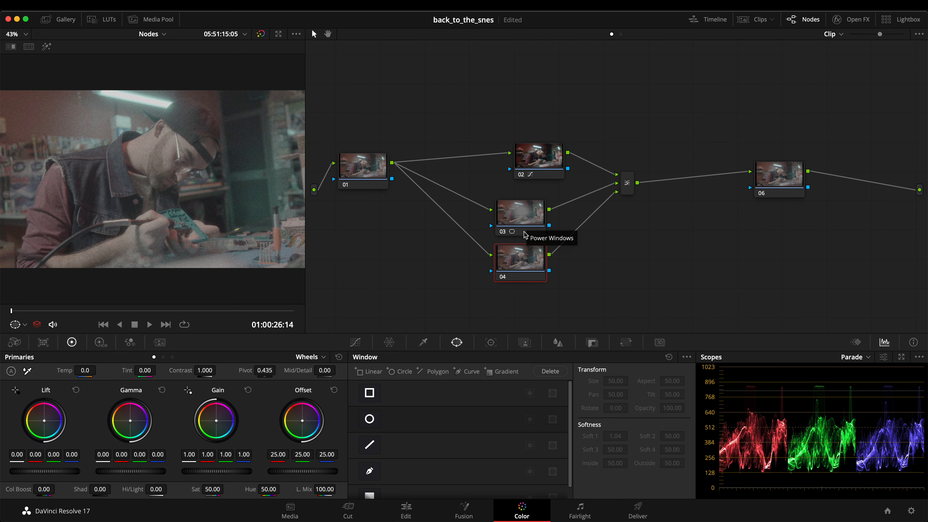
left_click_drag(533, 200, 526, 196)
- Shape an S-shaped custom curve on node 04 with lowered shadows and raised highlights, and nudge the layer mixer up slightly
left_click(523, 260)
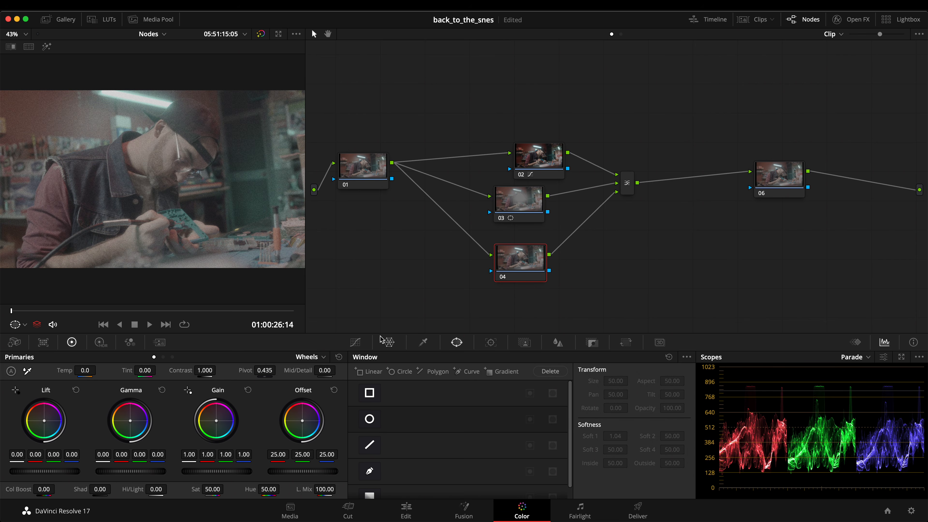
left_click(361, 339)
left_click_drag(412, 465, 418, 470)
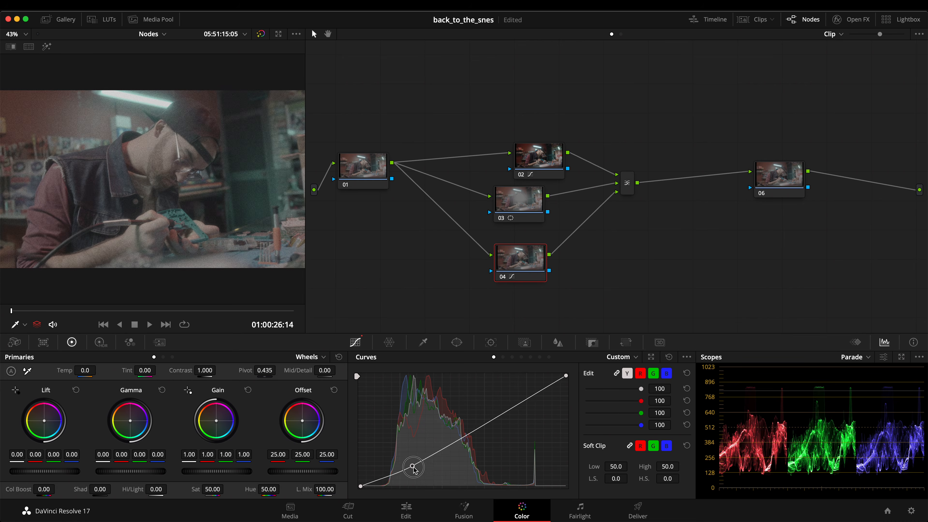
left_click(509, 413)
left_click_drag(509, 412, 506, 401)
left_click_drag(623, 192, 622, 190)
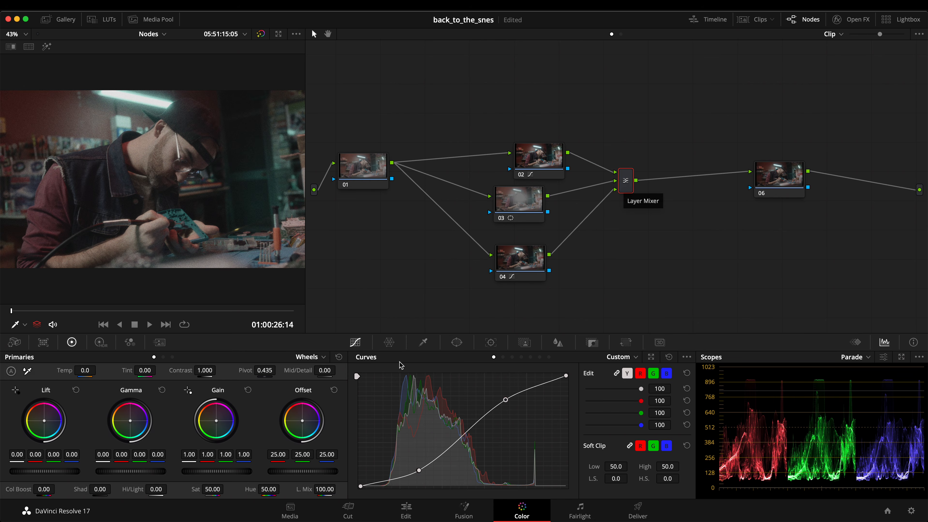
left_click(527, 264)
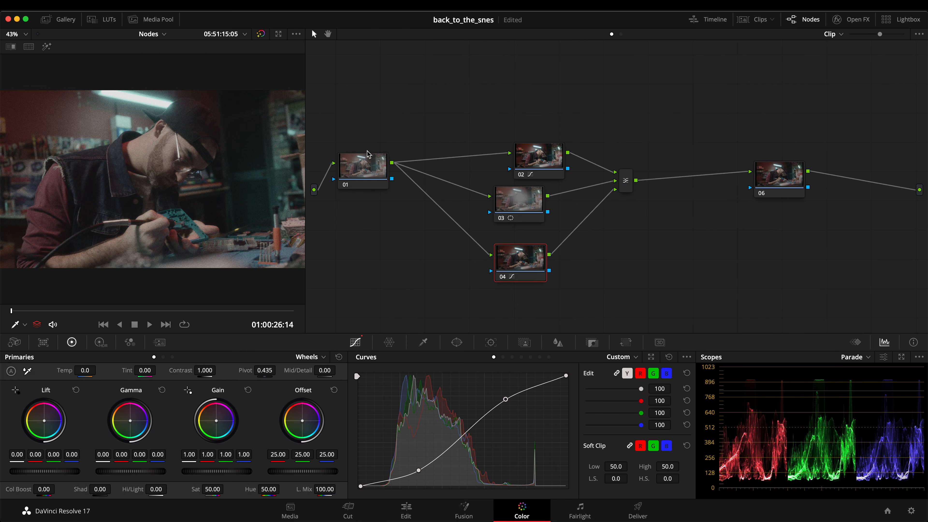
- Reverse the vertical order of the layer nodes, placing node 04 highest, node 03 in the middle, and node 02 lowest
mouse_move(513, 259)
left_mouse_down()
mouse_move(561, 253)
mouse_move(508, 261)
mouse_move(515, 266)
left_mouse_up()
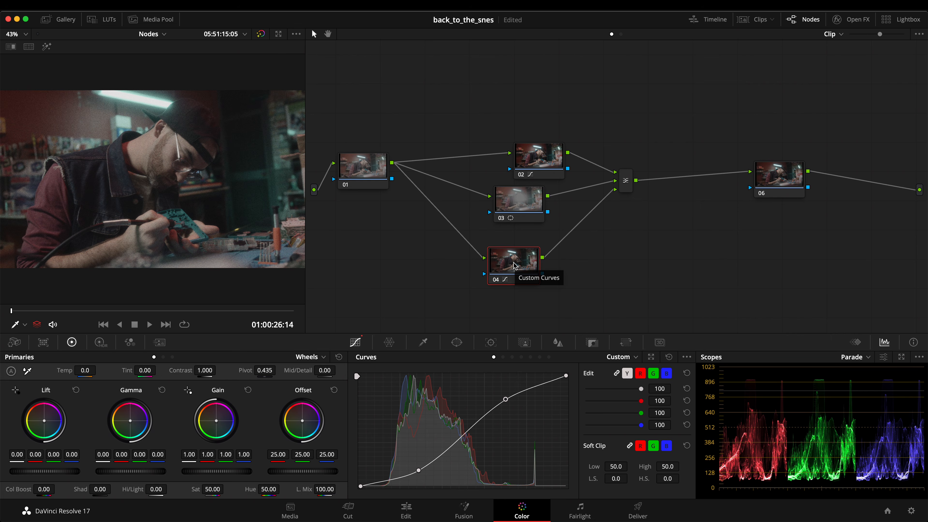
left_click_drag(535, 174, 519, 147)
left_click(503, 206)
left_click_drag(516, 273, 534, 104)
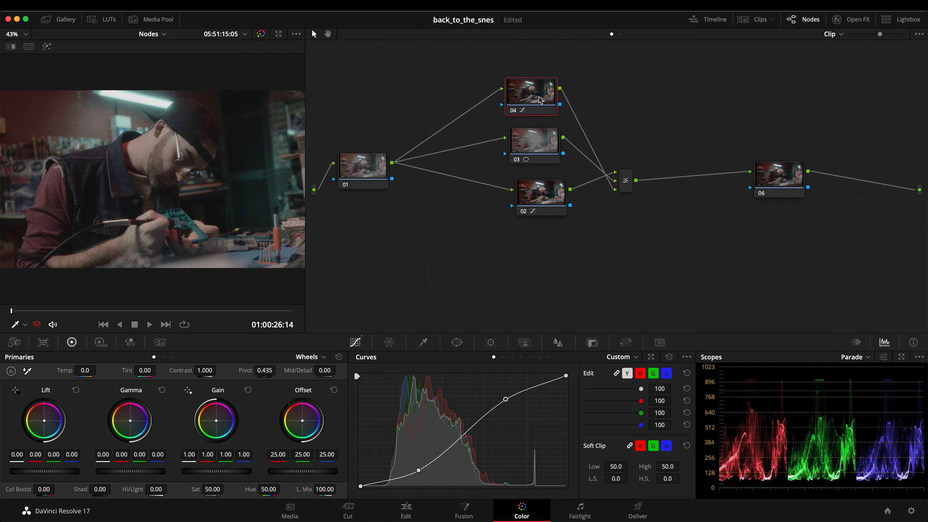
- Arrange the layer nodes in an evenly spaced stack with node 02 highest, node 03 in the middle, and node 04 lowest
left_click_drag(540, 99, 517, 296)
left_click_drag(532, 148, 534, 255)
left_click_drag(542, 216, 535, 152)
left_click_drag(534, 264, 535, 198)
left_click_drag(543, 305, 544, 250)
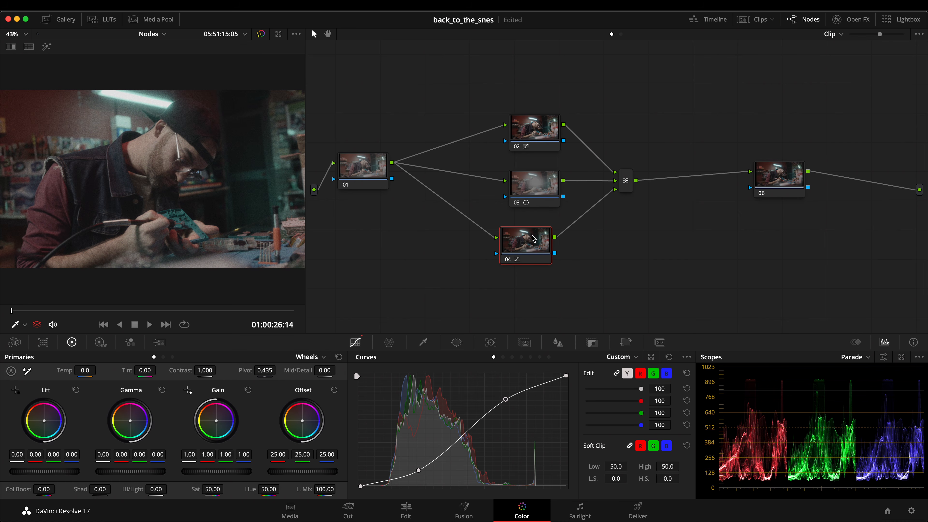
- Add a circular power window to node 04 and place it over the man's hands, at about pan 50.8 and tilt 49.2
left_click(455, 341)
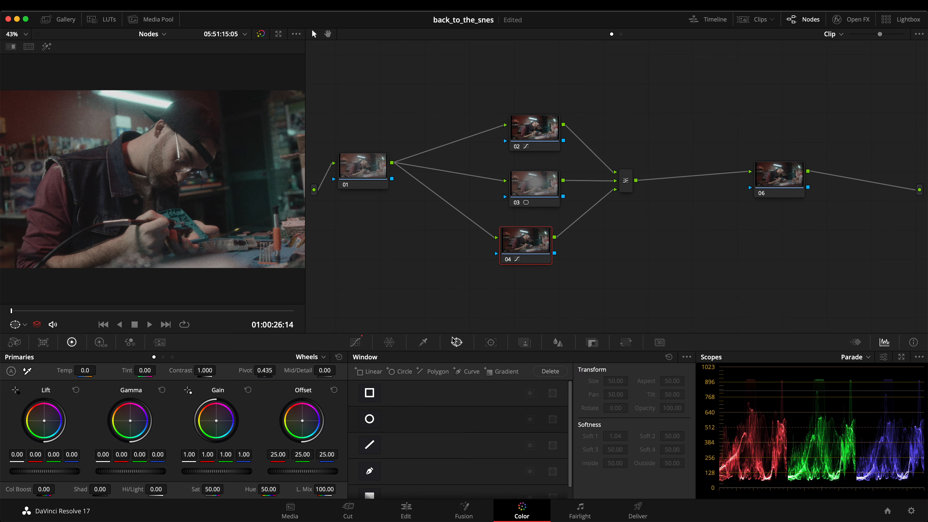
left_click(376, 420)
left_click_drag(136, 193, 164, 226)
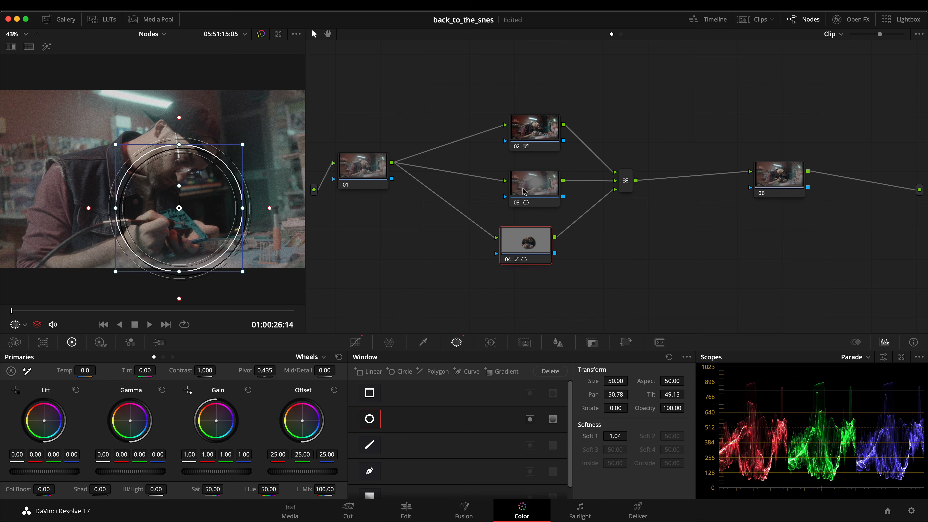
- Tint node 03 yellow with the Gain wheel, at red 1.03, green 1.06 and blue 0.35
left_click(530, 188)
left_click_drag(217, 427, 188, 422)
- Reposition node 04's circular window over the man's vest and arm, overlapping the edge of node 03's yellow tint
left_click(526, 244)
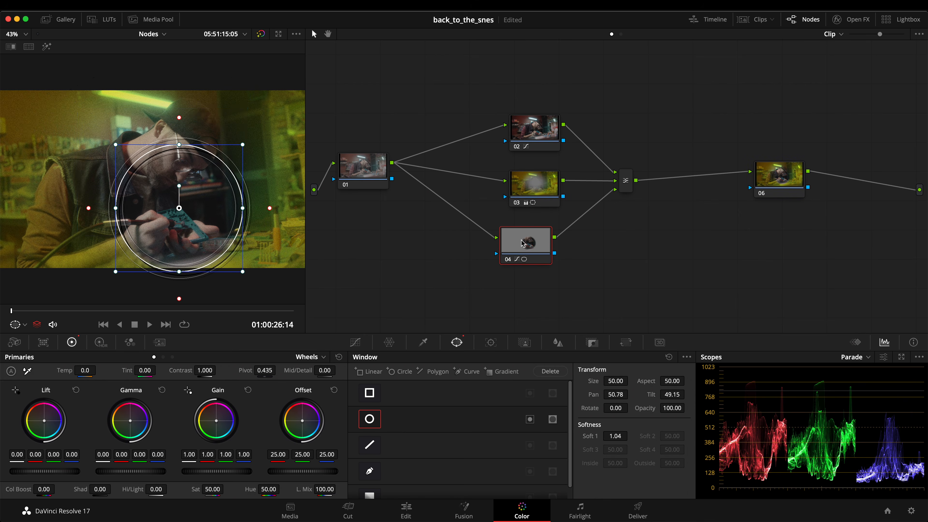
left_click_drag(208, 220, 188, 194)
left_click(531, 196)
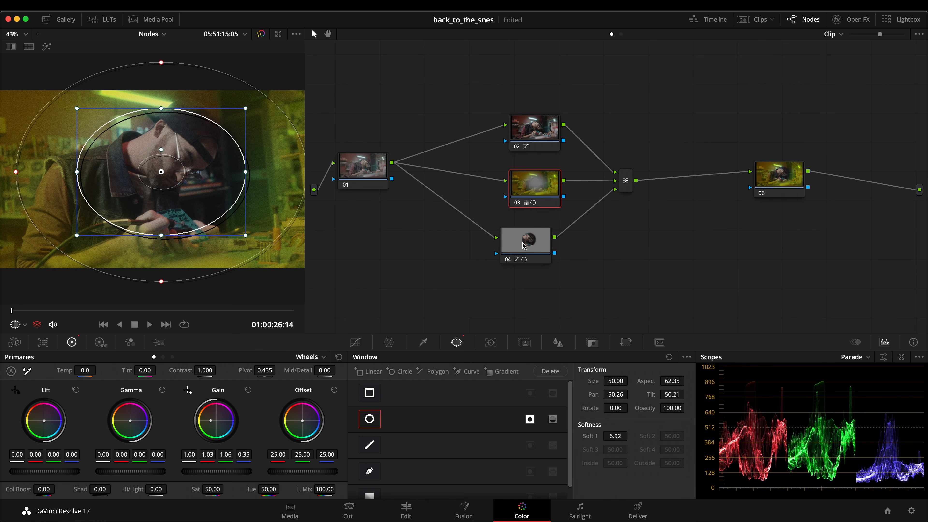
left_click(536, 244)
left_click_drag(205, 190, 134, 215)
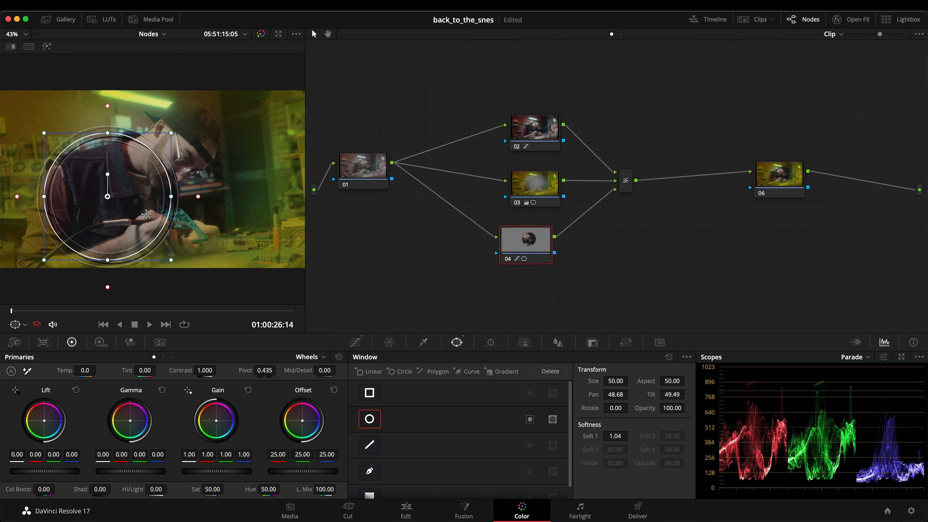
- Enlarge node 04's circular window into a wide, soft ellipse centred on the man, about size 58.6, aspect 65.5 and softness 8.1
left_click_drag(198, 197, 225, 197)
left_click_drag(134, 221, 318, 191)
left_click_drag(163, 243, 162, 286)
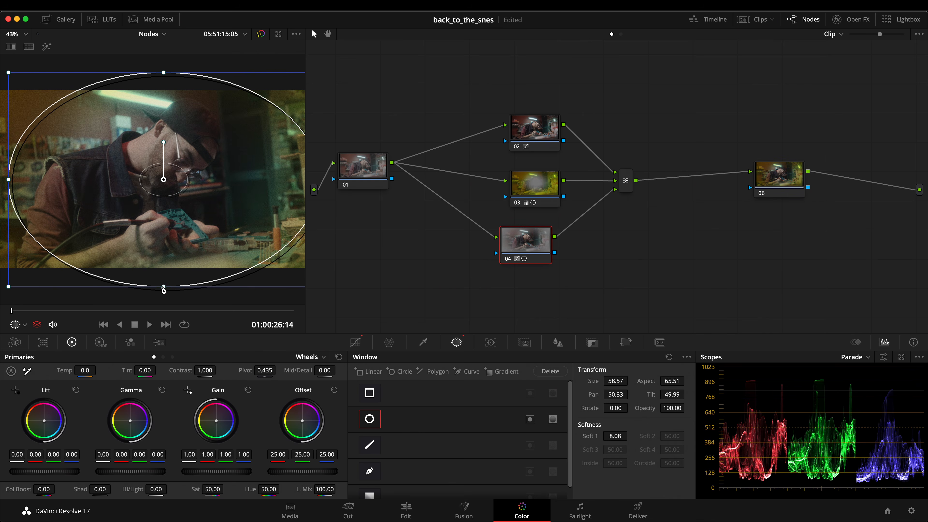
scroll(163, 288, "down", 3)
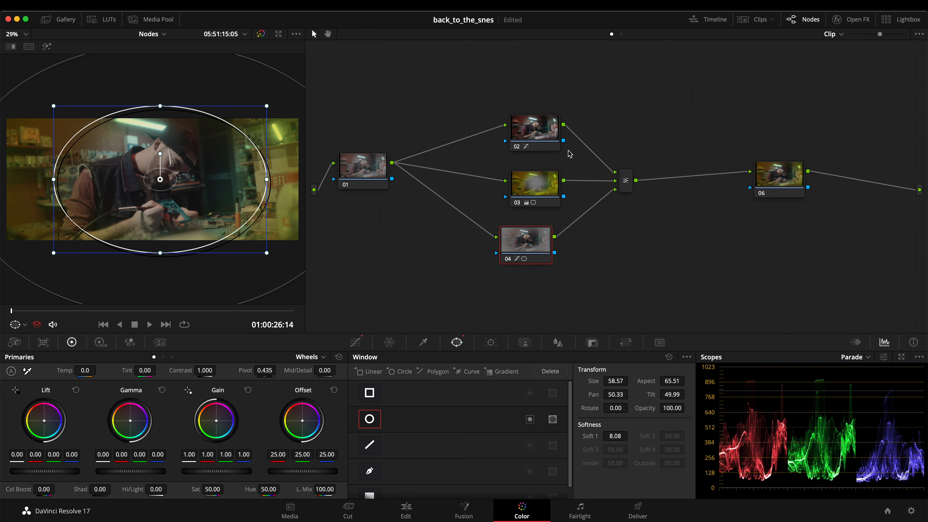
- Delete the three layer nodes and the layer mixer between node 01 and the final node
key("super+s")
left_click_drag(636, 92, 441, 332)
key("Delete")
- Add a serial node after node 01, connect its output to the final node, and place it between the two
left_click(379, 161)
key("alt+s")
left_click_drag(461, 162, 749, 171)
left_click_drag(434, 170, 505, 182)
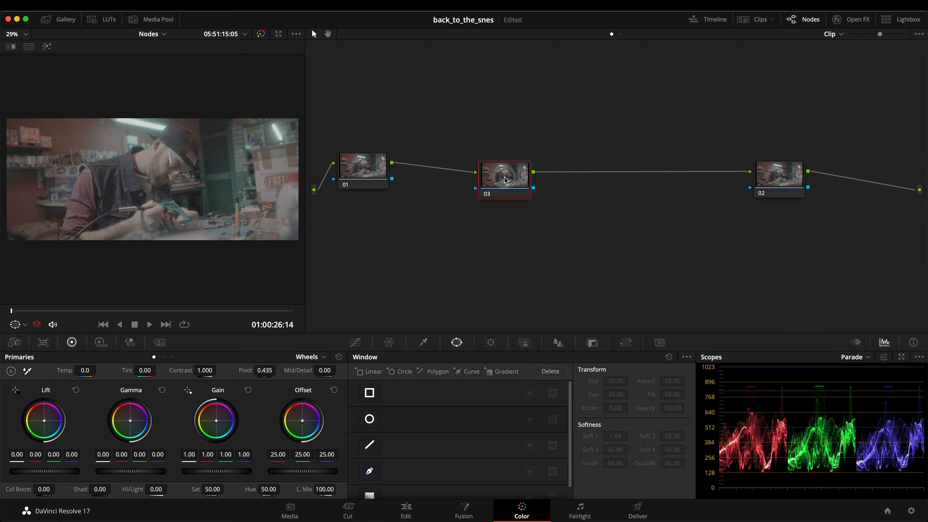
key("alt+s")
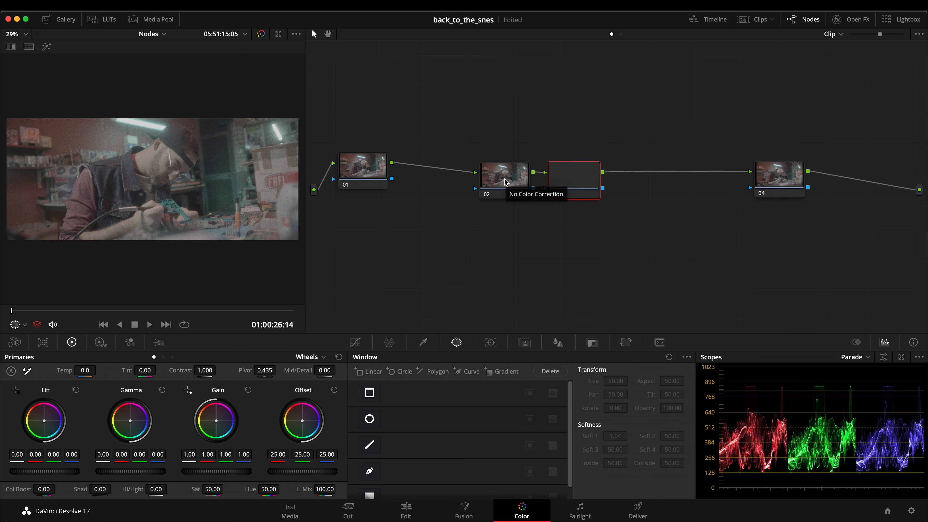
key("Delete")
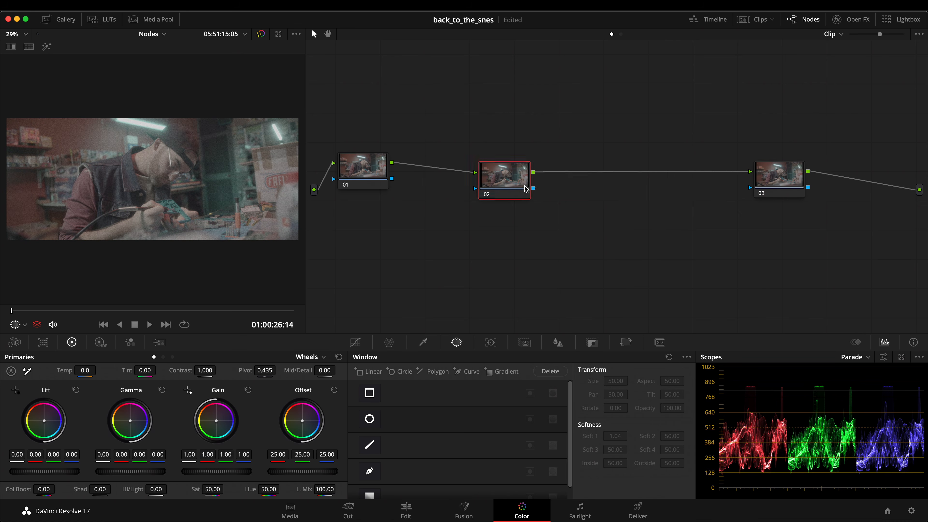
right_click(509, 177)
mouse_move(544, 223)
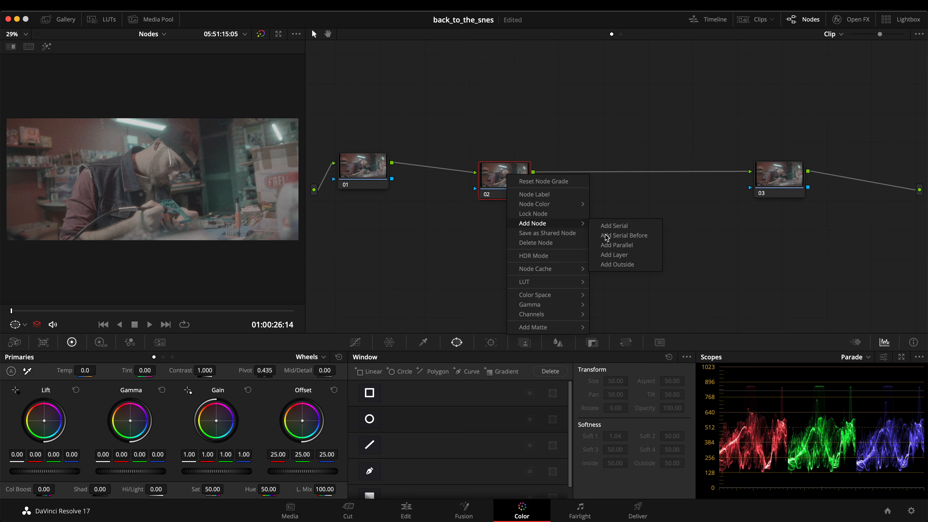
left_click(494, 178)
- Move node 02 up slightly and add contrast to it with an S-shaped custom curve, lowering the shadows and raising the highlights
left_click_drag(496, 175, 497, 158)
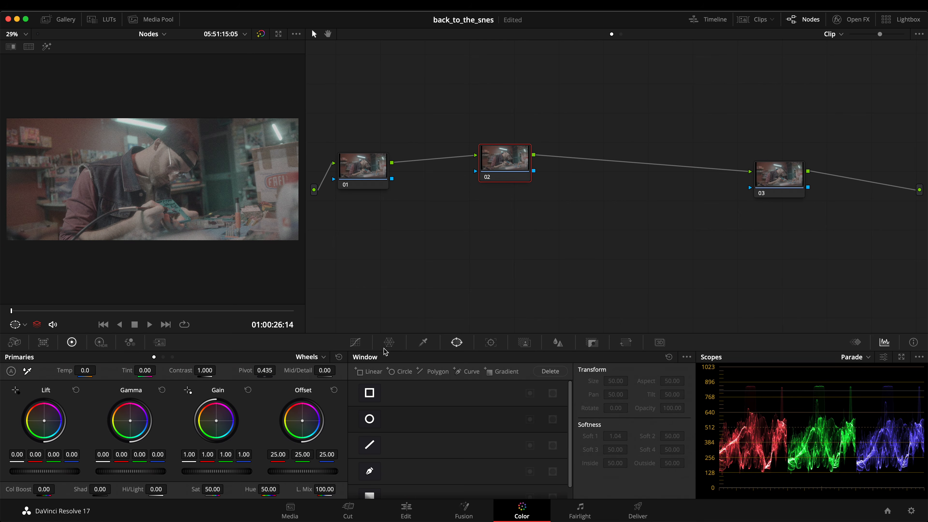
left_click(355, 342)
left_click_drag(420, 460, 424, 471)
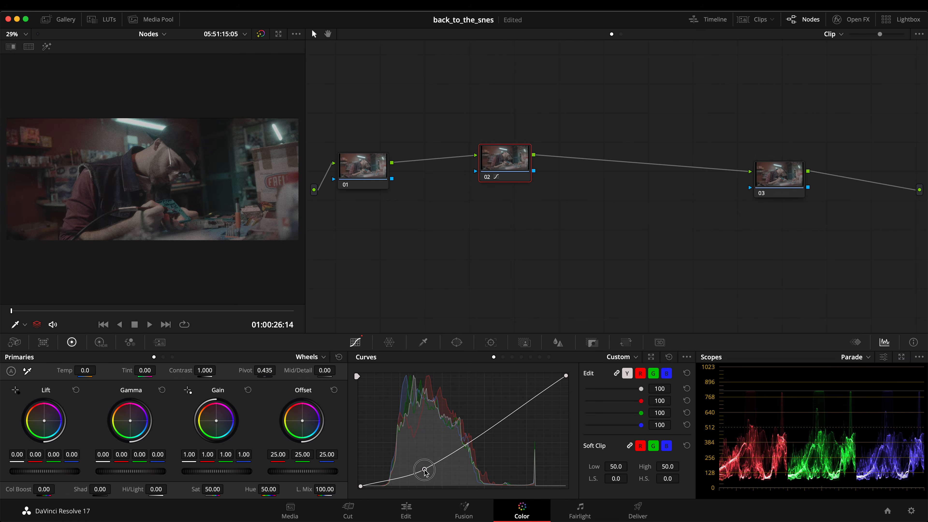
left_click_drag(518, 411, 516, 401)
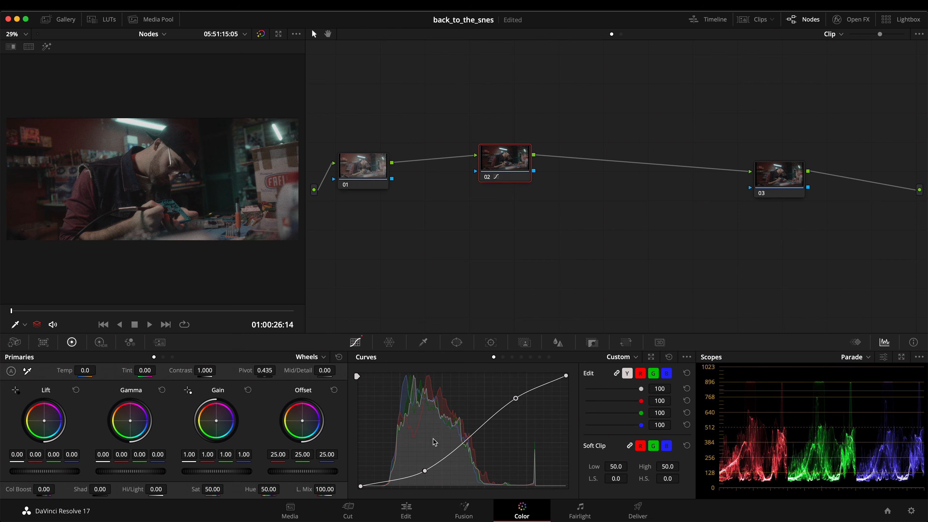
left_click_drag(425, 472, 427, 470)
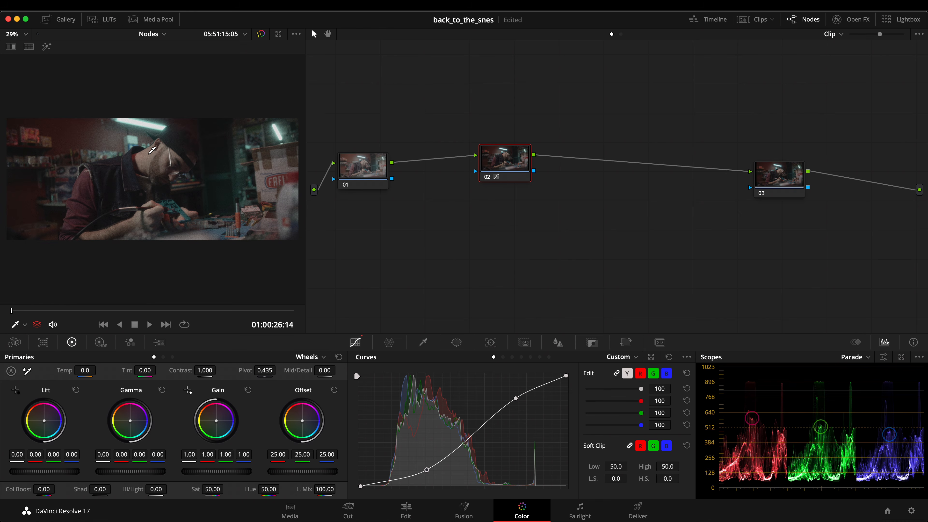
- Add an inverted circular window to node 02 and fit it over the man's head, about size 28.3, rotation -32 and softness 8.1
left_click(460, 342)
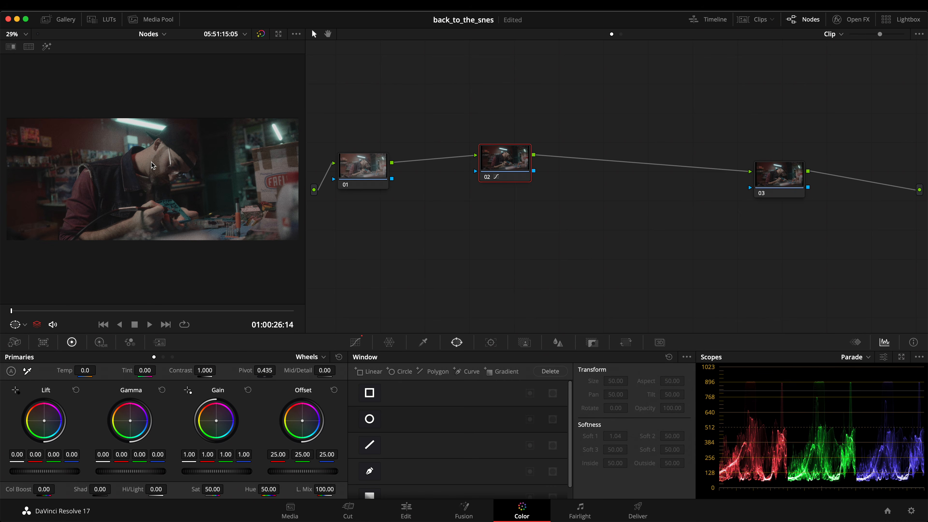
scroll(177, 193, "up", 3)
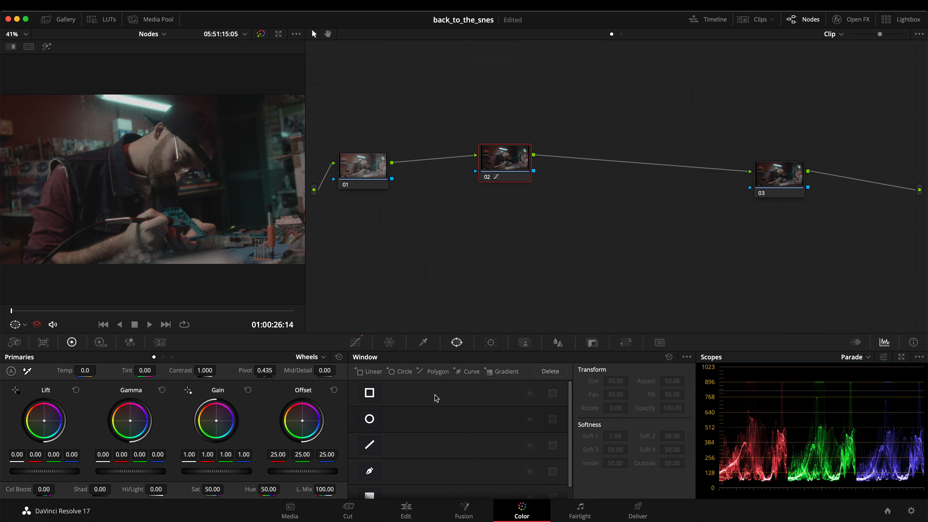
left_click(369, 418)
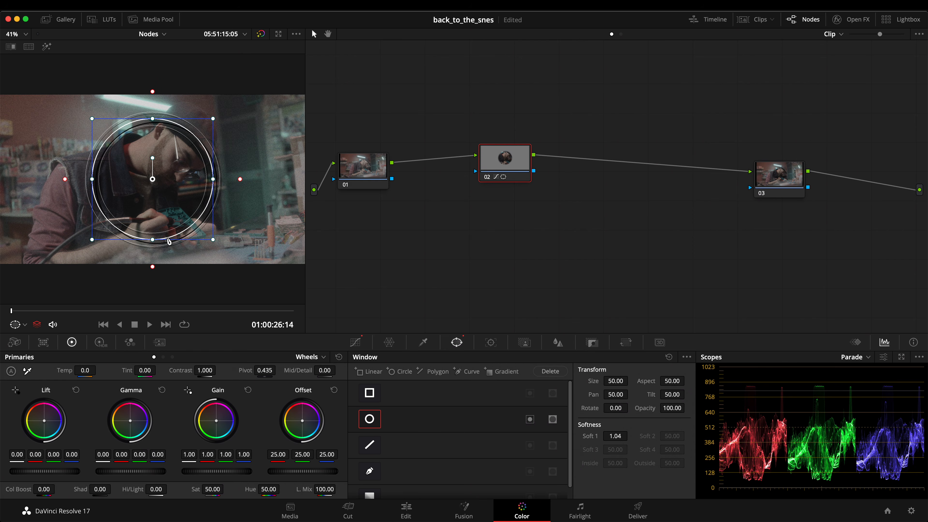
left_click(531, 419)
left_click_drag(153, 179, 134, 107)
left_click_drag(192, 201, 205, 221)
left_click_drag(93, 164, 182, 161)
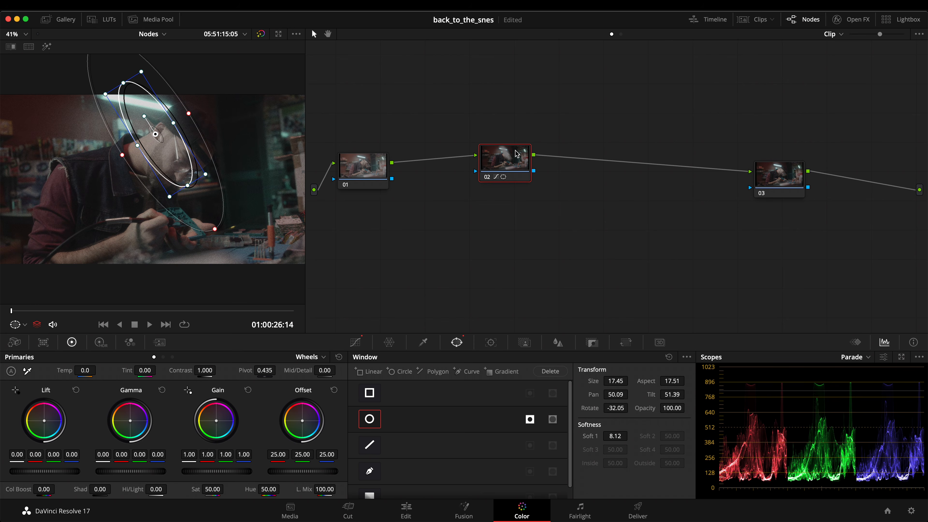
left_click_drag(176, 124, 186, 116)
left_click_drag(175, 153, 167, 123)
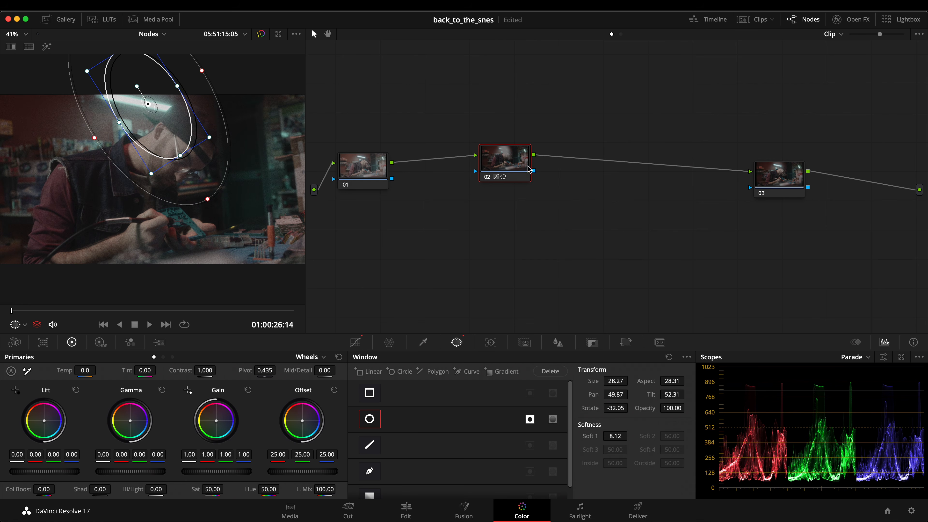
- Try a new serial node after node 02 with a circular window over the man's head, and delete that node
key("alt+s")
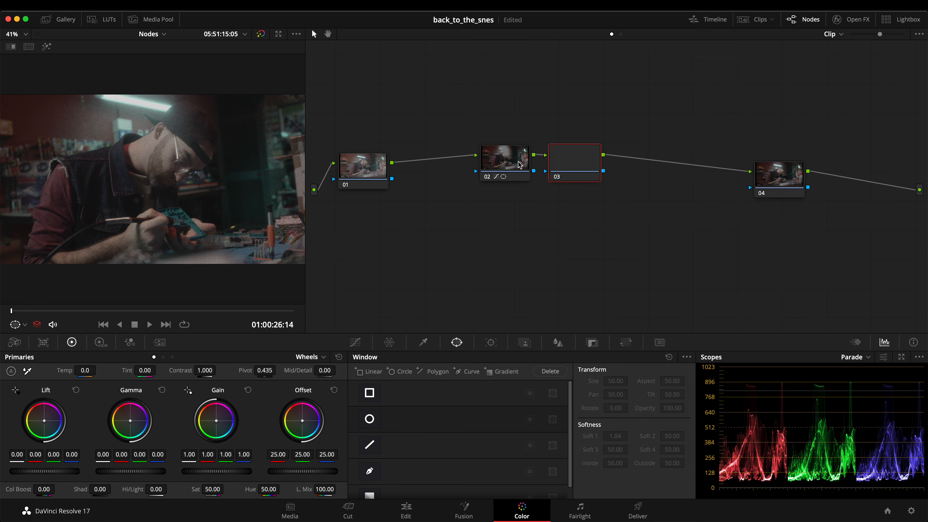
left_click(370, 418)
left_click_drag(178, 201, 188, 137)
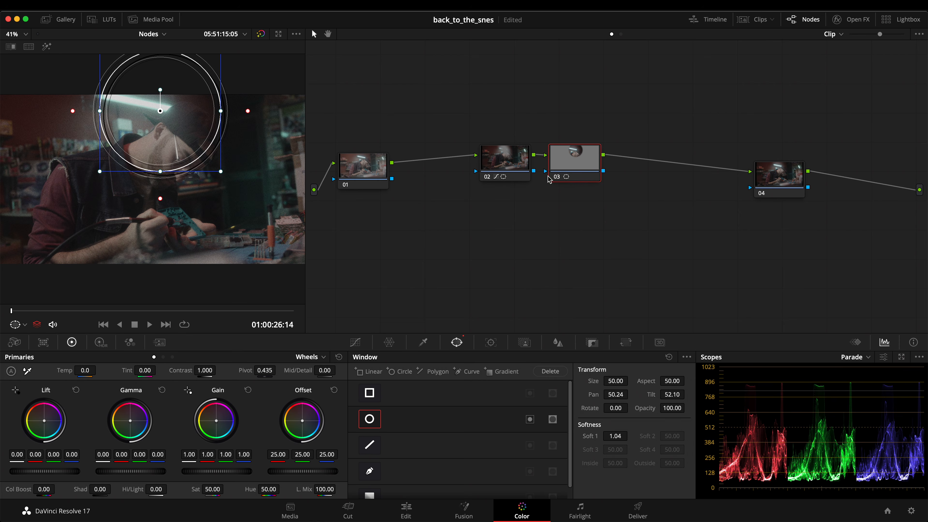
key("Delete")
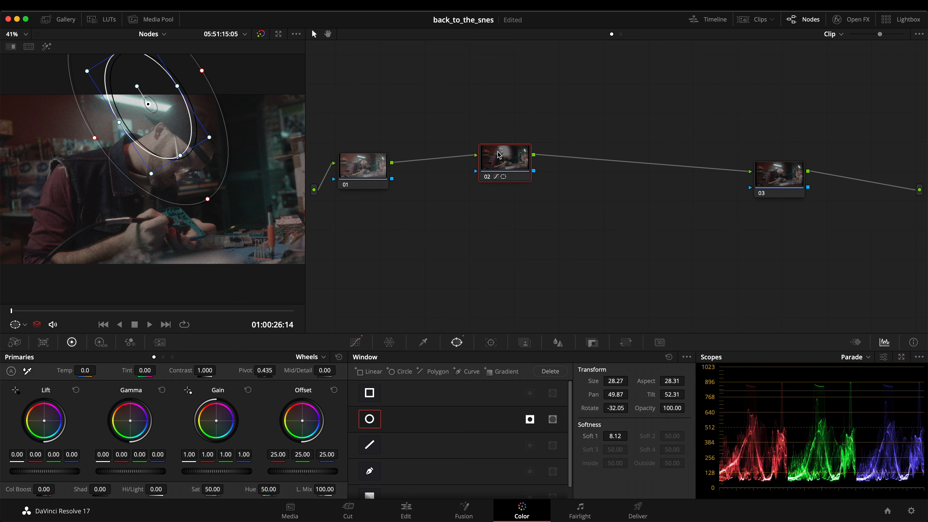
- Add an outside node after node 02, space the two nodes apart, and compare them by selecting each in turn
key("alt+s")
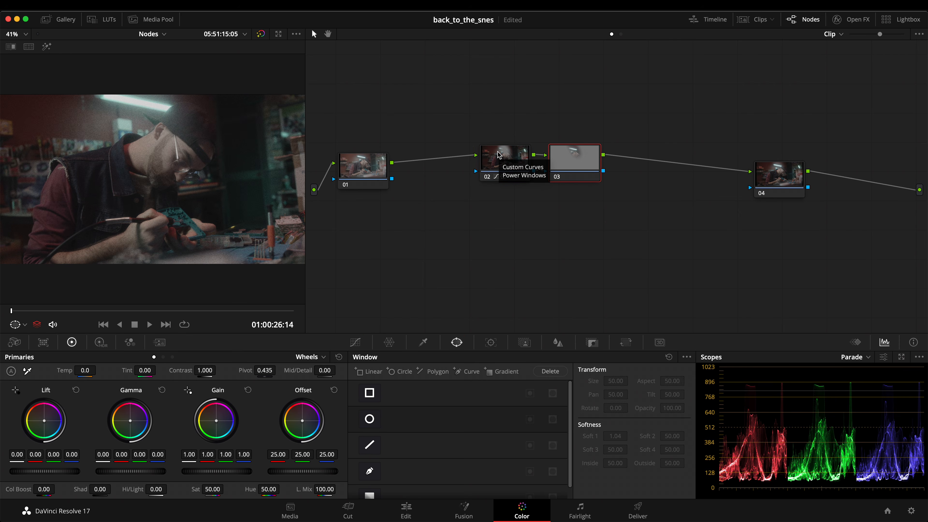
left_click_drag(578, 156, 606, 174)
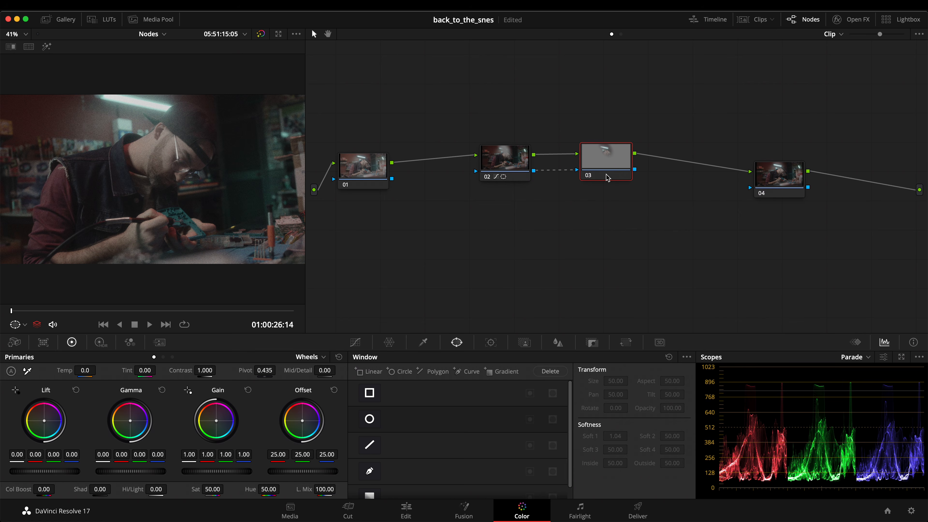
left_click(513, 157)
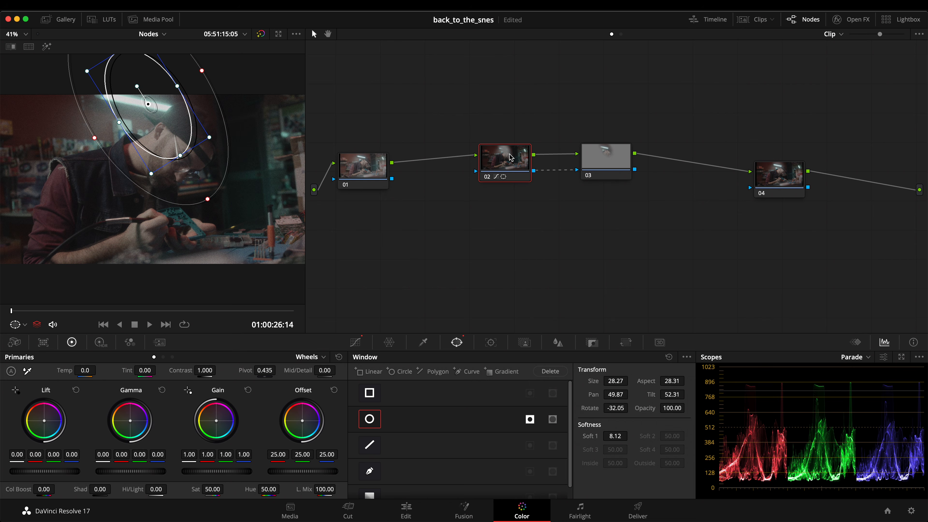
mouse_move(511, 171)
left_mouse_down()
mouse_move(479, 205)
mouse_move(501, 164)
left_mouse_up()
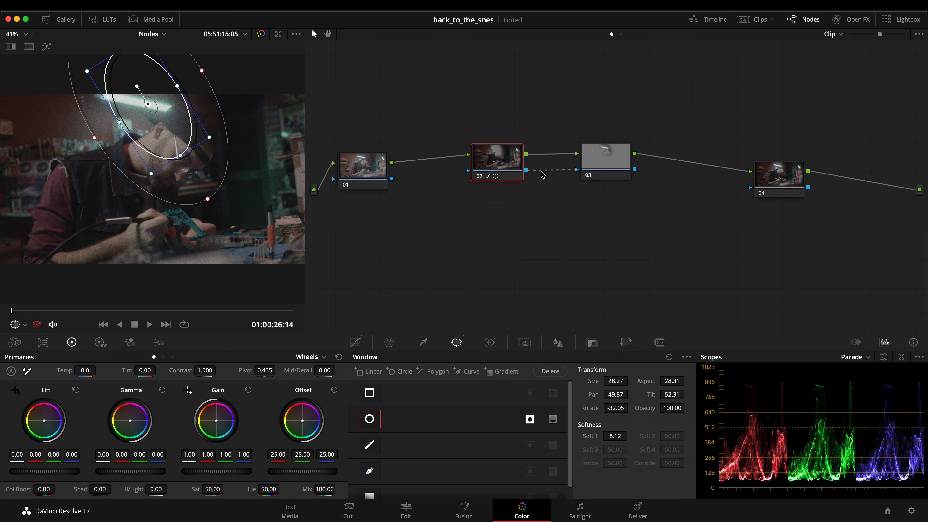
left_click(605, 164)
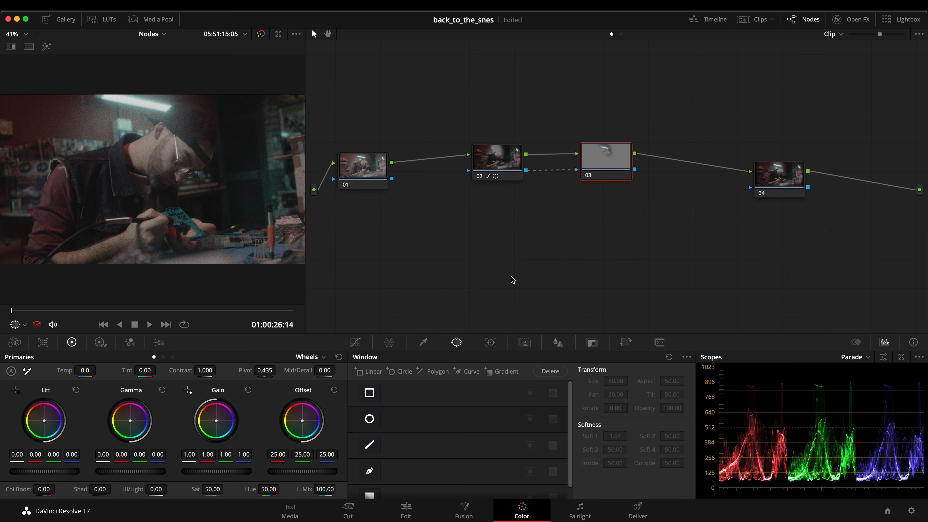
left_click(501, 157)
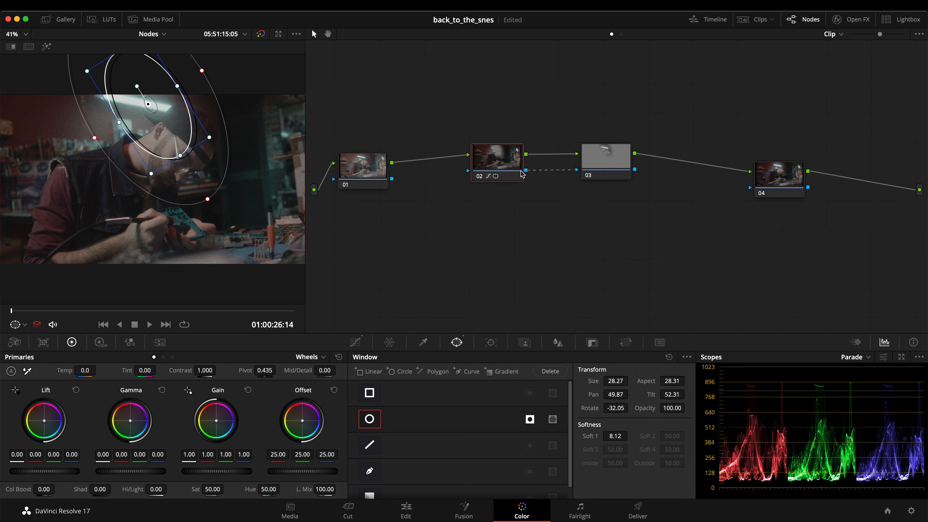
left_click(606, 164)
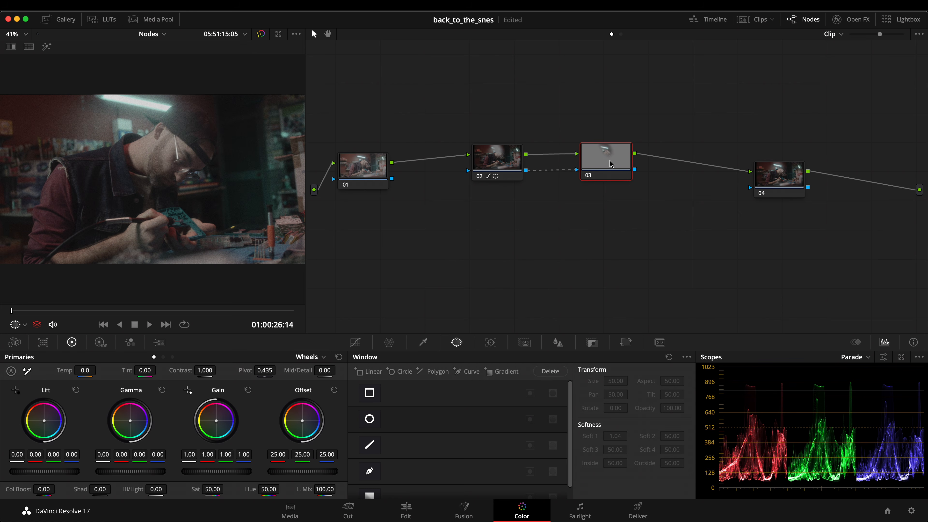
- Replace the outside node with a serial node linked to node 02's key output, and invert its key input
key("Delete")
key("alt+s")
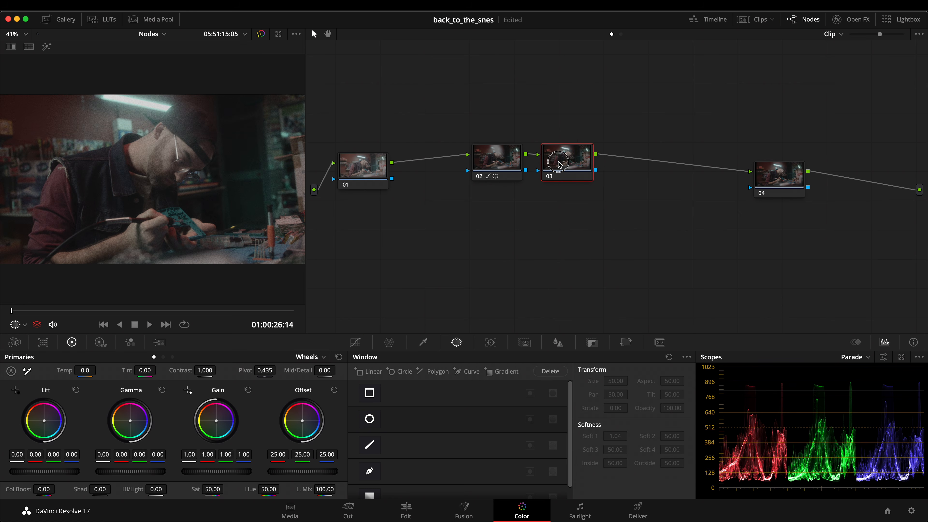
left_click_drag(525, 170, 590, 162)
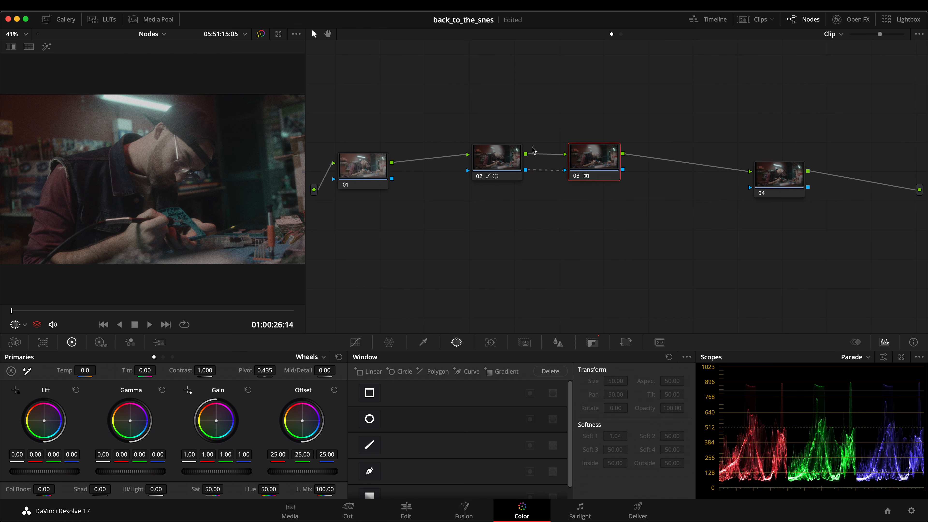
left_click(594, 347)
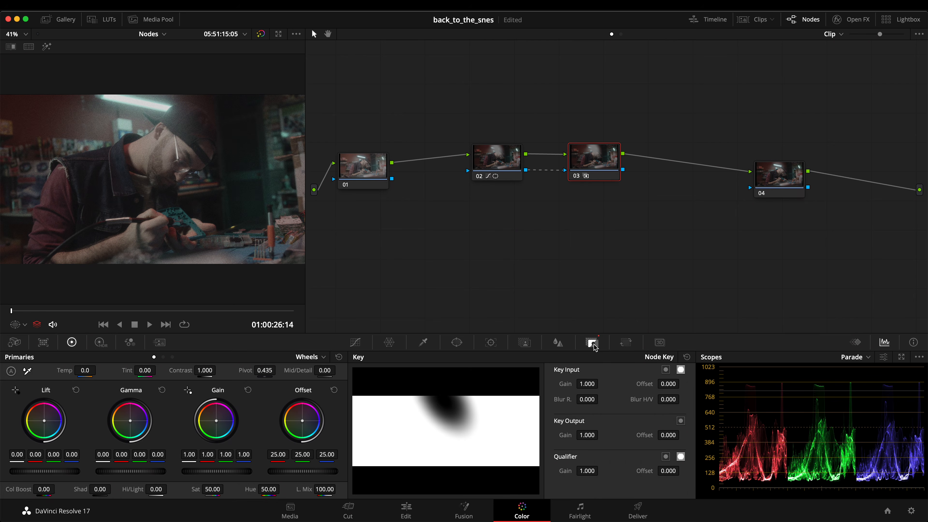
left_click(665, 369)
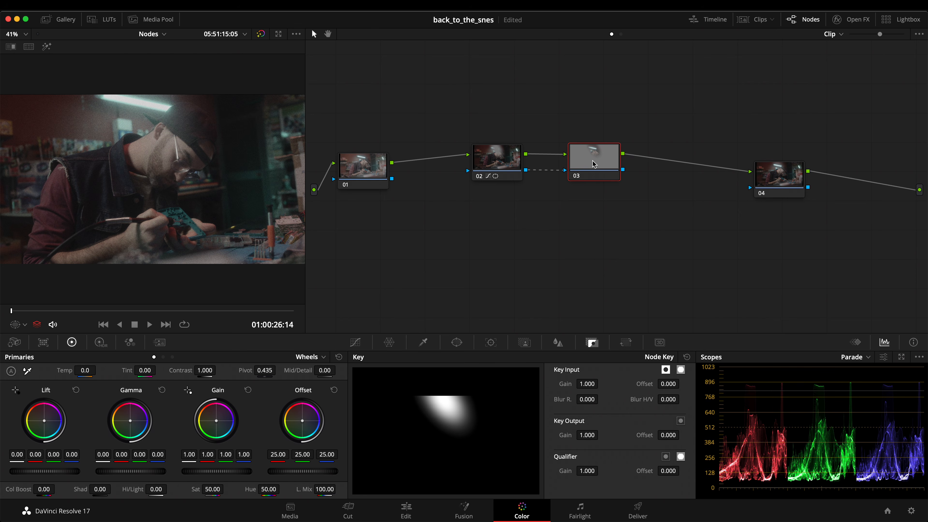
- Replace the manually linked node 03 with an outside node after node 02, and space it farther from node 02
key("Delete")
key("super+z")
left_click_drag(582, 163, 609, 163)
left_click(511, 164)
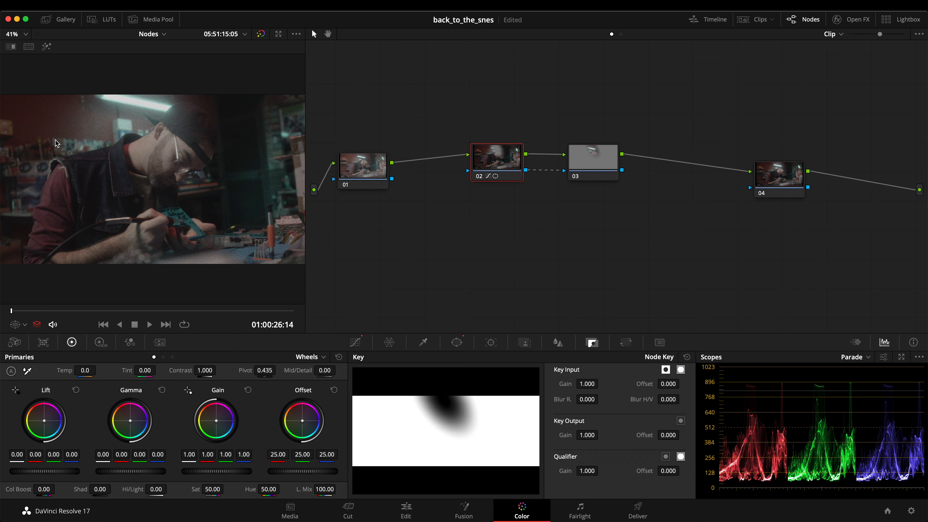
left_click_drag(585, 160, 594, 160)
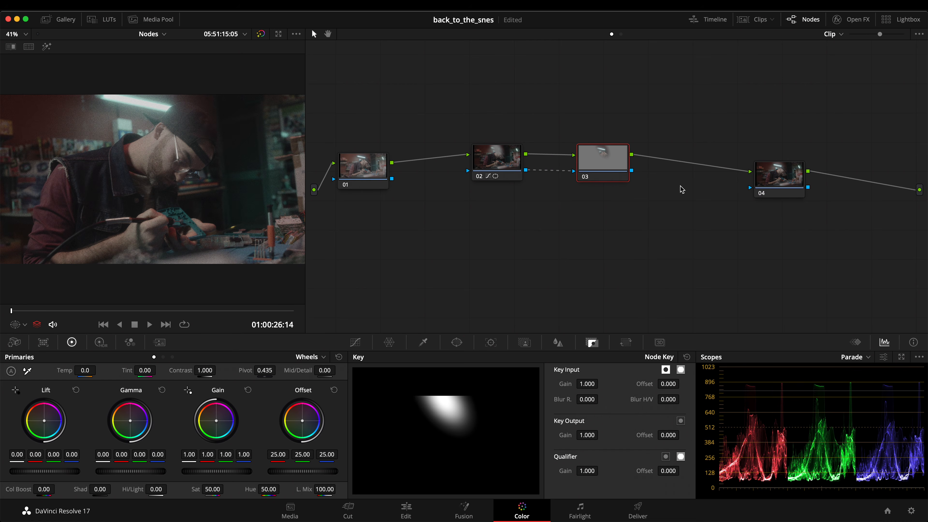
- Add an alpha output and a second source to the node graph
left_click_drag(631, 170, 755, 186)
right_click(874, 243)
mouse_move(850, 257)
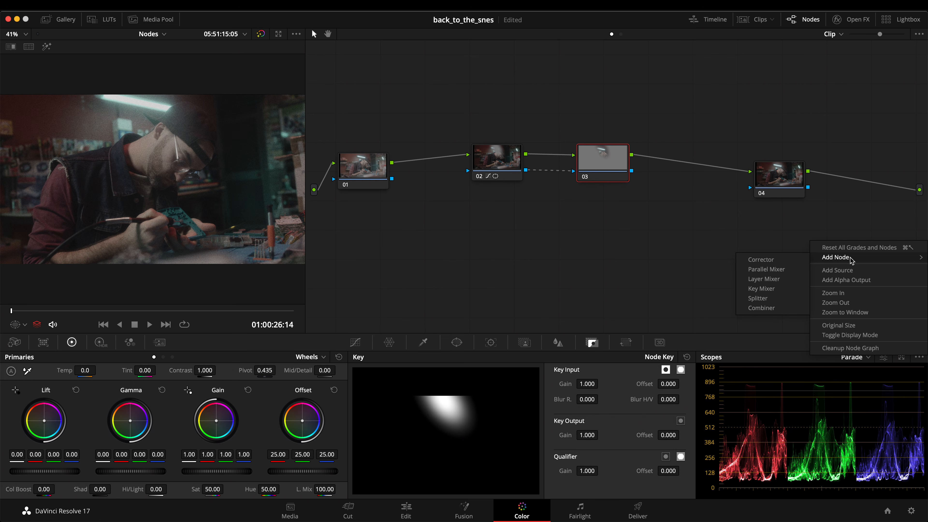
left_click(863, 284)
left_click_drag(805, 188, 894, 205)
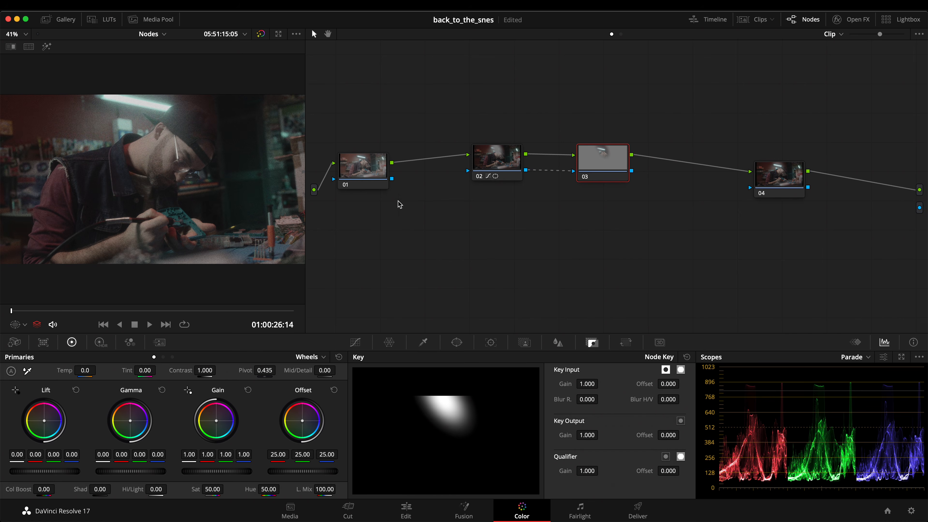
right_click(377, 217)
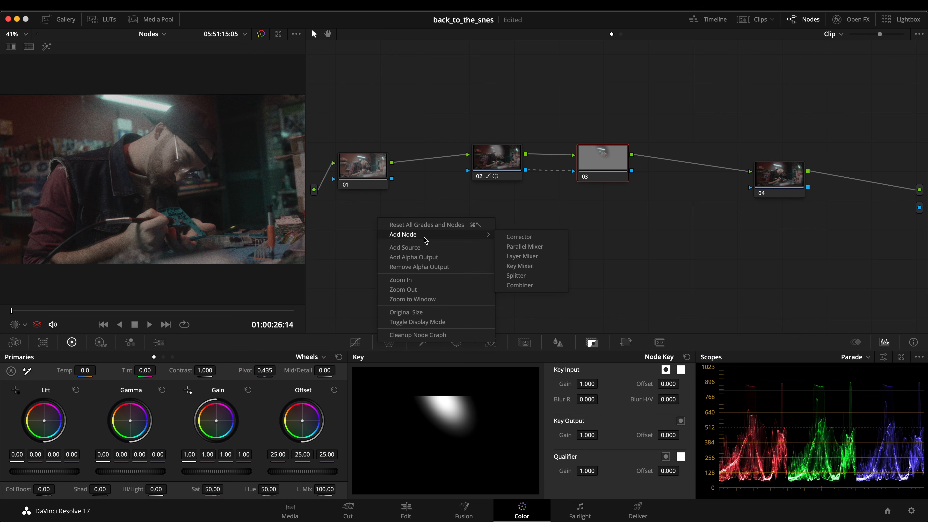
left_click(431, 249)
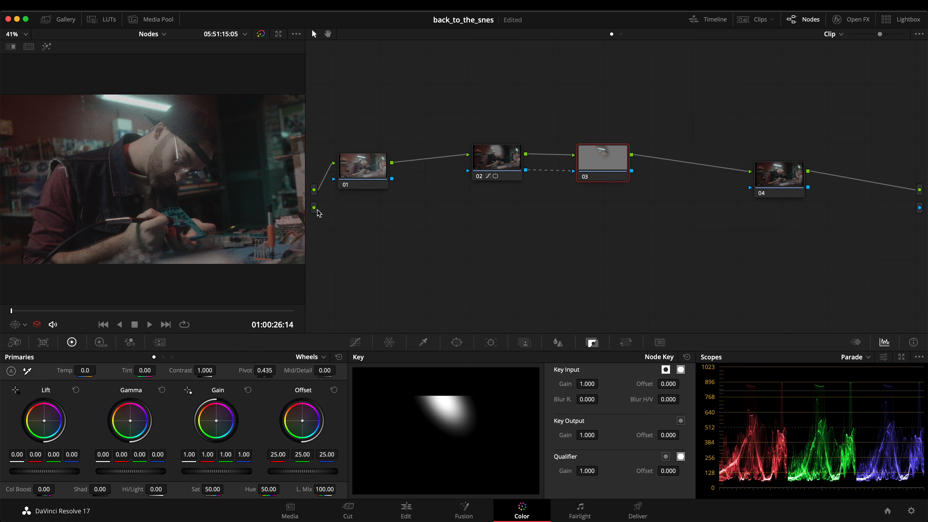
- Try a new corrector node fed by the second source, and remove it
right_click(597, 209)
mouse_move(617, 226)
left_click(741, 228)
left_click_drag(606, 214, 420, 221)
left_click_drag(314, 208, 544, 223)
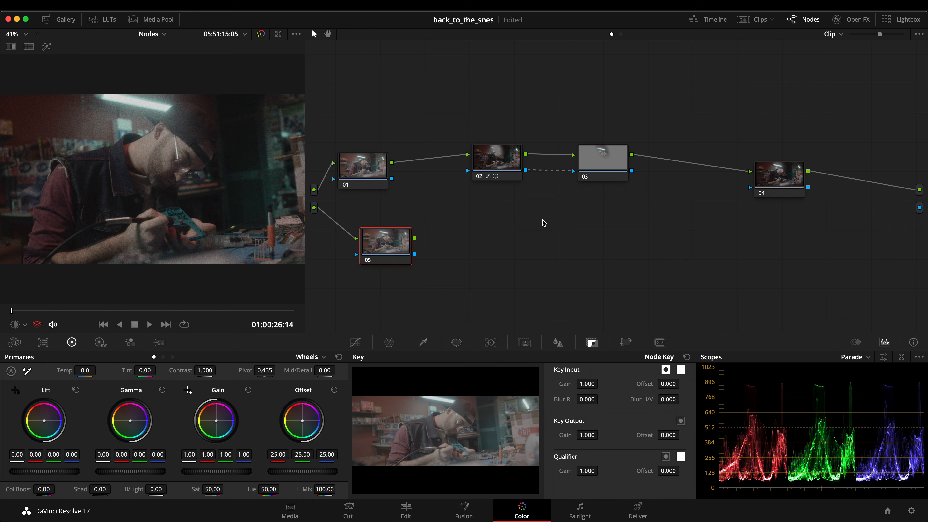
left_click_drag(414, 238, 604, 231)
left_click(390, 233)
key("Delete")
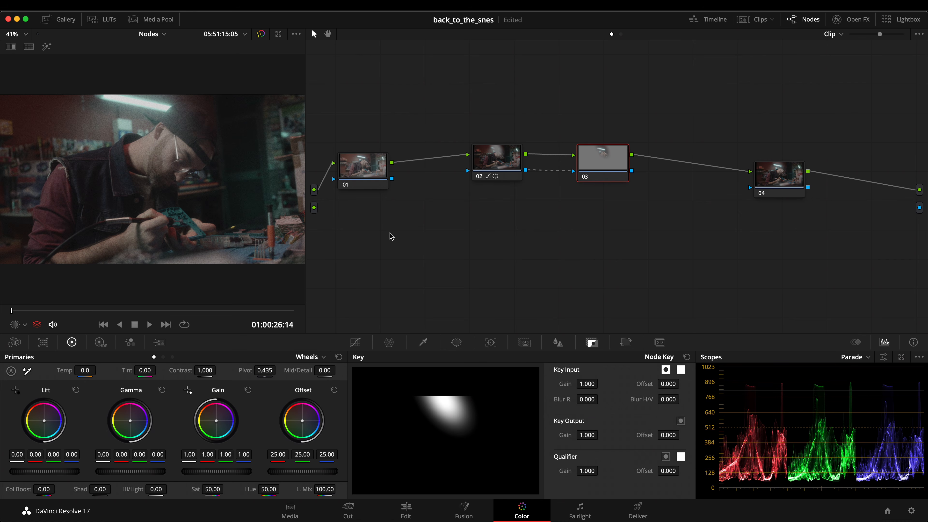
- Add an unconnected key mixer, splitter and combiner in the empty area below the node chain
right_click(511, 243)
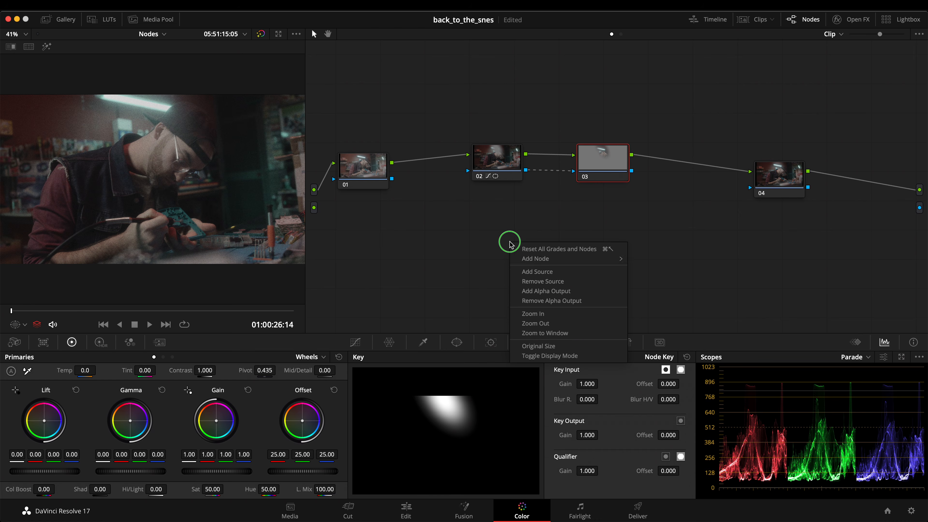
mouse_move(534, 259)
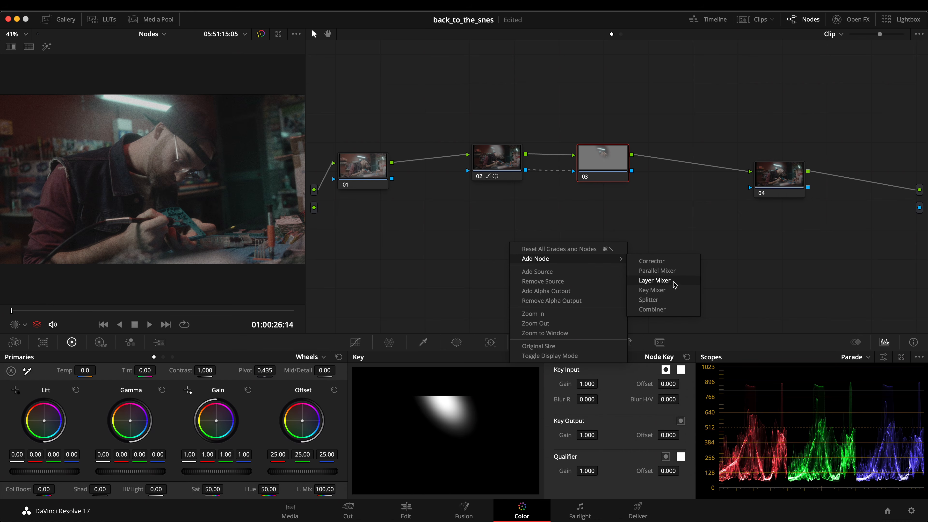
left_click(652, 290)
right_click(578, 230)
mouse_move(610, 244)
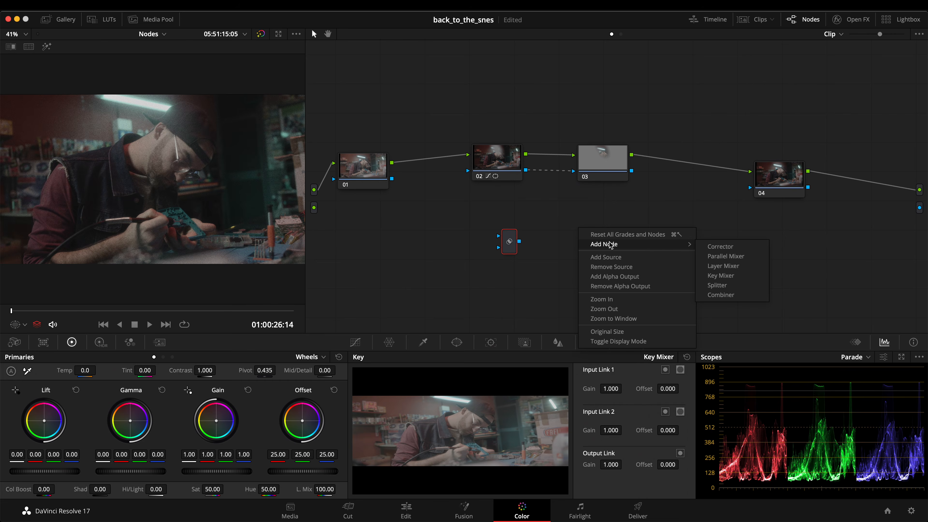
left_click(739, 288)
right_click(675, 250)
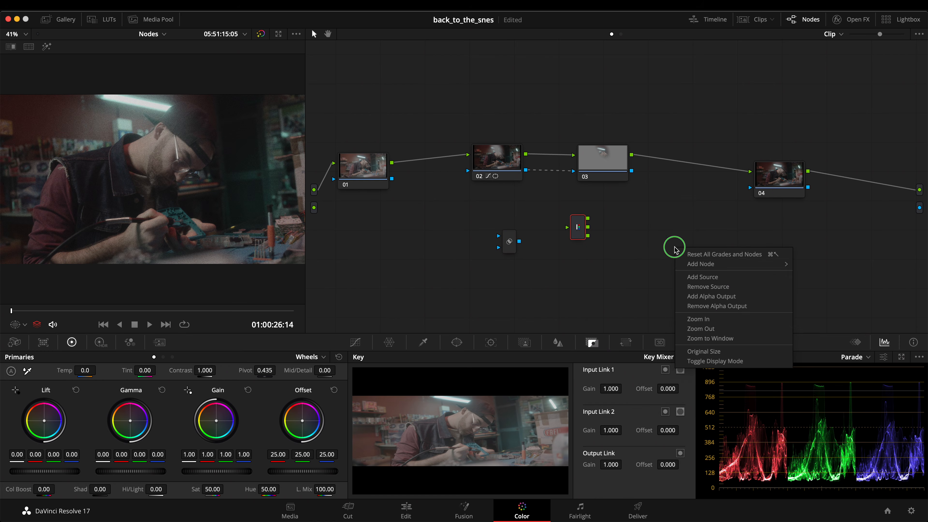
mouse_move(705, 263)
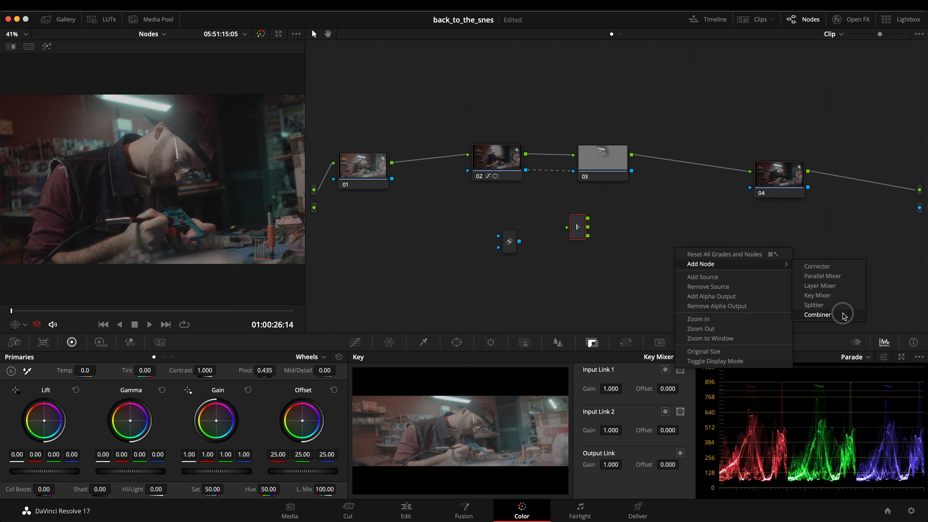
left_click(817, 315)
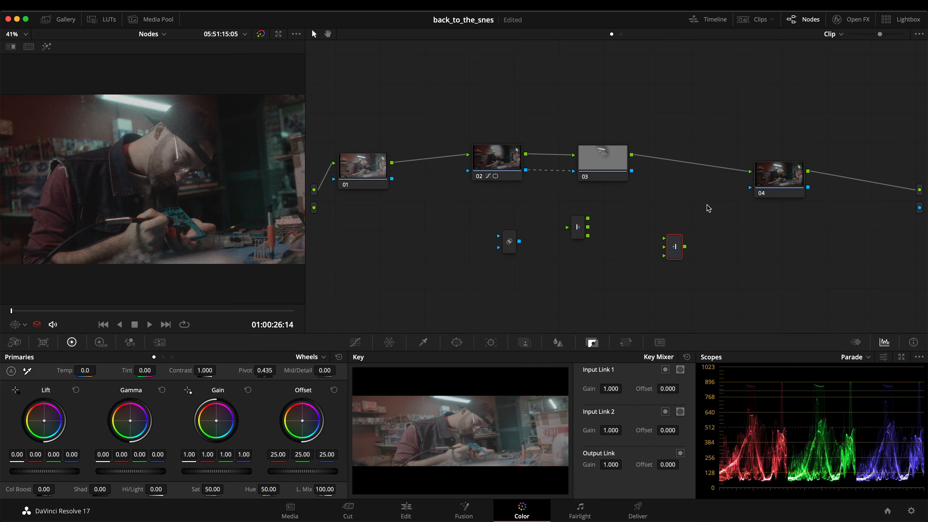
- Move nodes 02 and 03 higher in the node graph
left_click(600, 166)
right_click(596, 161)
mouse_move(643, 208)
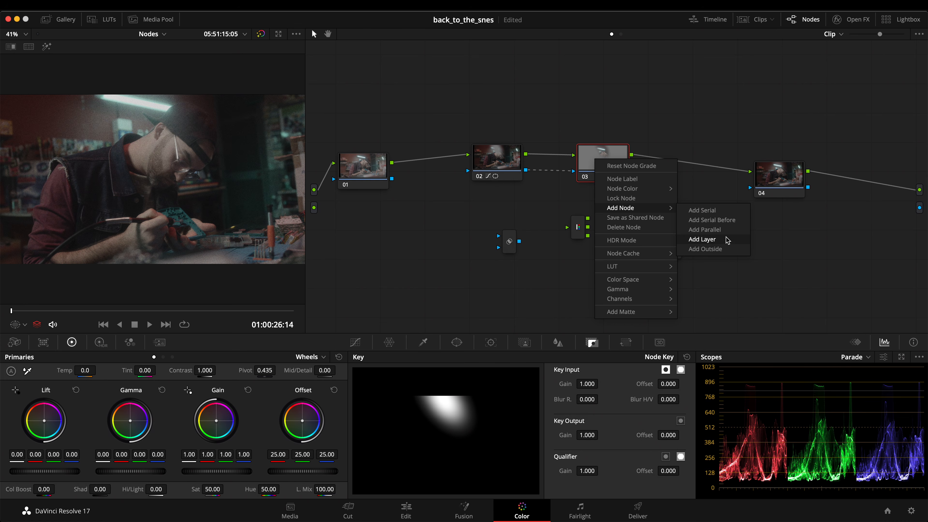
left_click(712, 206)
left_click_drag(605, 150, 605, 133)
left_click_drag(502, 141, 504, 135)
left_click_drag(596, 152, 596, 144)
- Add an unconnected layer mixer and a parallel mixer between nodes 03 and 04, spaced apart from each other
right_click(643, 187)
mouse_move(696, 204)
left_click(791, 225)
right_click(618, 221)
mouse_move(641, 237)
left_click(760, 258)
left_click_drag(614, 221, 679, 220)
- Add a corrector node below node 02 and link its output to the layer mixer's first input
right_click(555, 191)
mouse_move(576, 209)
left_click(725, 213)
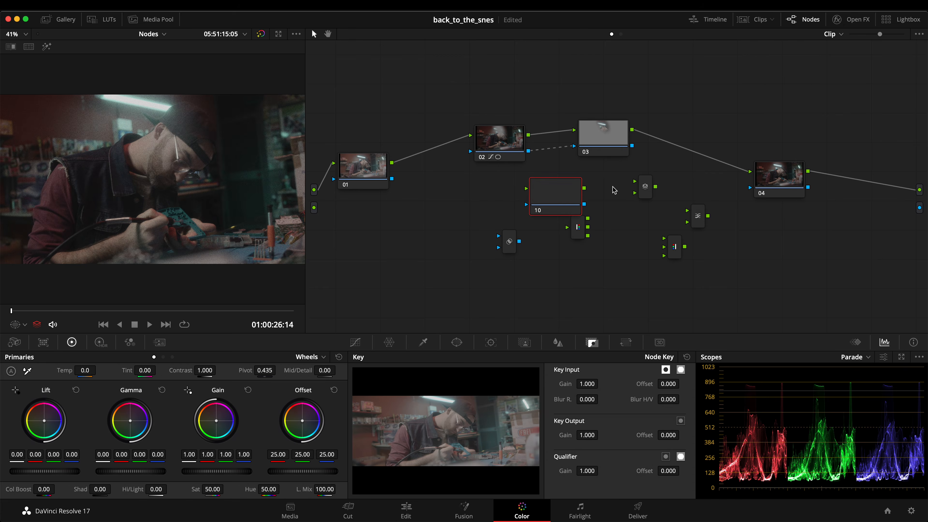
left_click_drag(584, 188, 635, 182)
left_click_drag(555, 194, 554, 167)
right_click(588, 216)
mouse_move(605, 225)
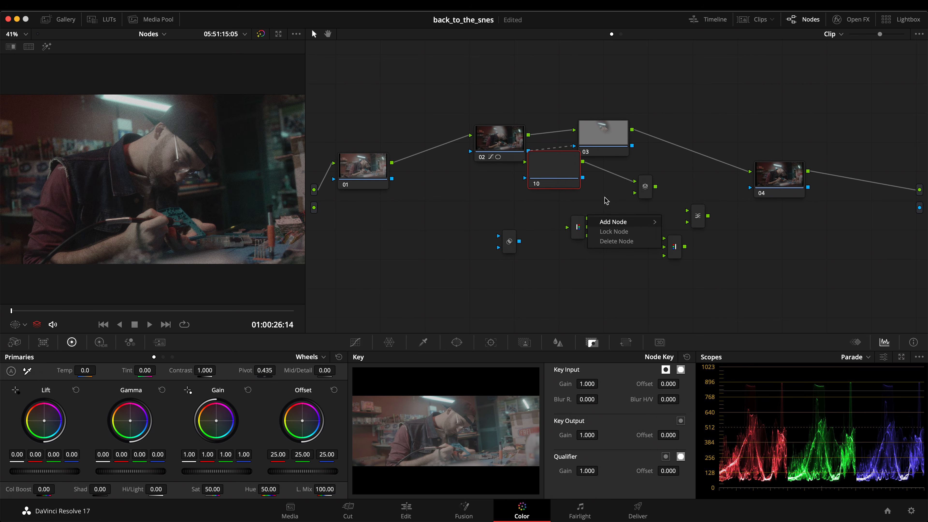
- Add a second corrector node and link its output to the layer mixer's second input
right_click(588, 301)
mouse_move(622, 315)
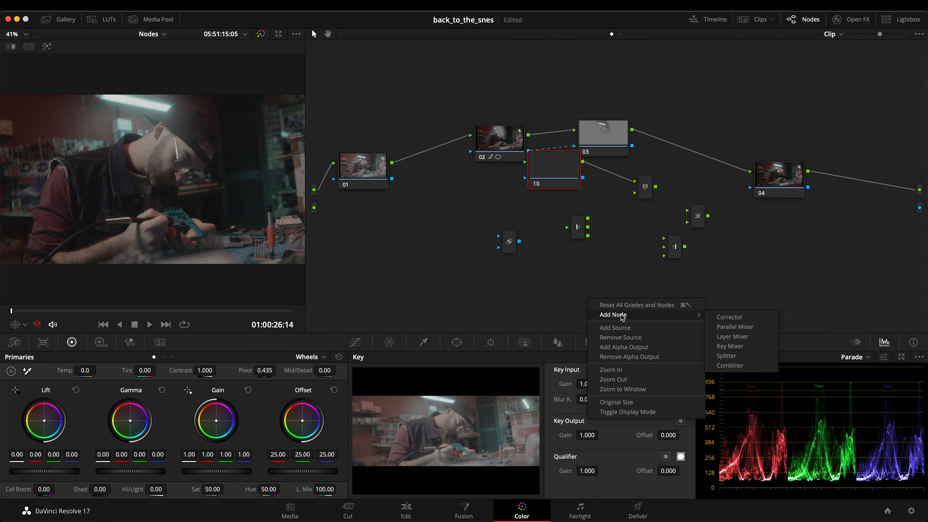
left_click(725, 317)
left_click_drag(592, 298, 635, 192)
- Feed corrector node 10 from node 02, and link the layer mixer's output to node 04
left_click_drag(557, 171, 529, 135)
left_click_drag(563, 176, 583, 186)
left_click_drag(557, 227, 563, 254)
left_click_drag(655, 186, 751, 172)
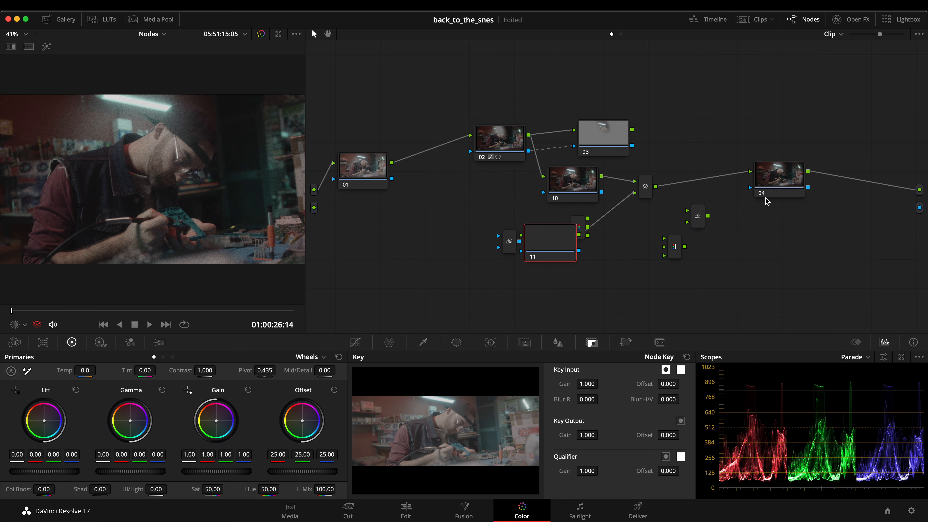
- Delete corrector nodes 10 and 11, and link node 03 back to node 04
left_click(564, 173)
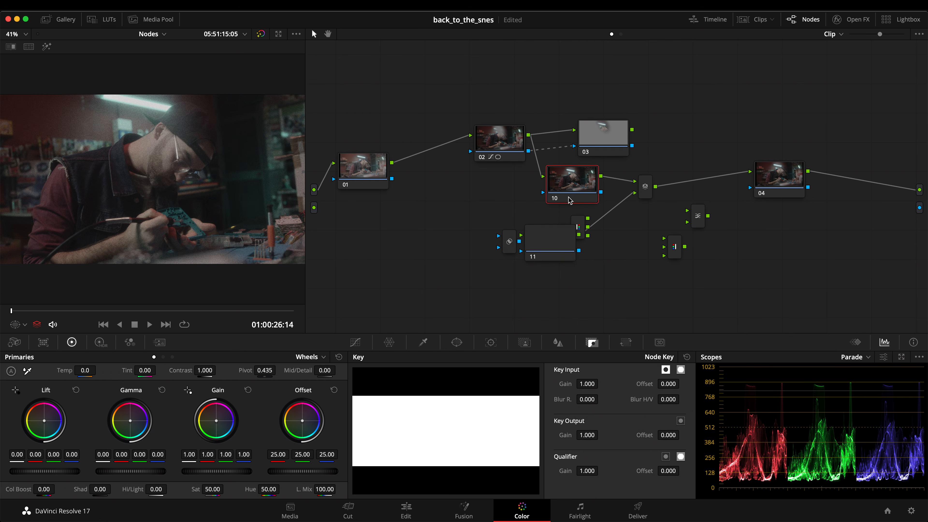
key("Delete")
left_click(552, 246)
key("Delete")
left_click_drag(632, 130, 774, 152)
- Arrange nodes 01, 02 and 03 roughly in one row
left_click_drag(363, 175, 376, 148)
left_click_drag(510, 129, 509, 122)
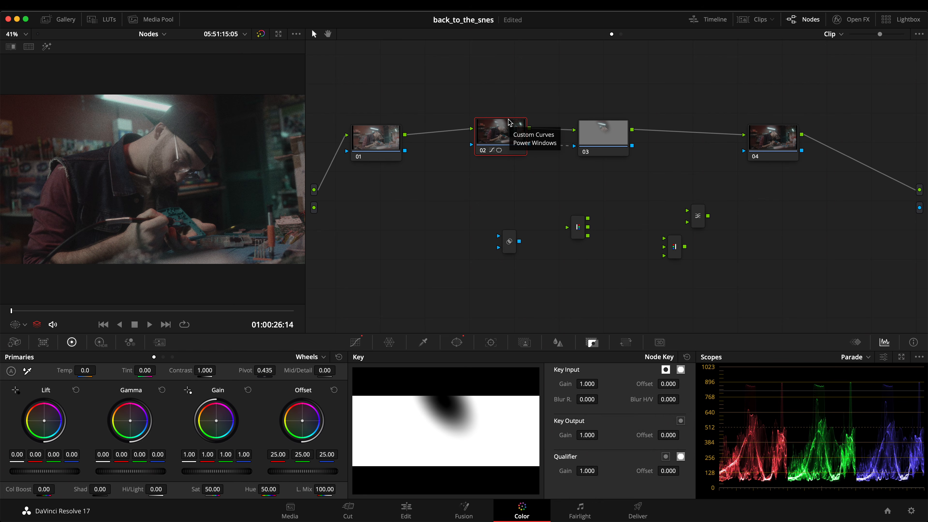
left_click(573, 88)
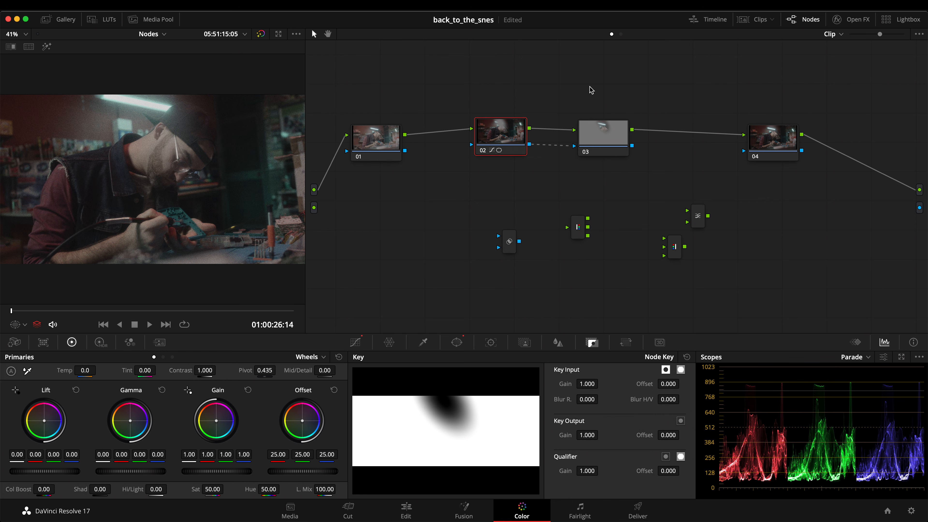
left_click_drag(616, 129, 623, 122)
- Move the combiner closer to the chain, and place the splitter above node 03, fed by that node's output
left_click_drag(582, 237, 570, 211)
left_click_drag(676, 248, 639, 213)
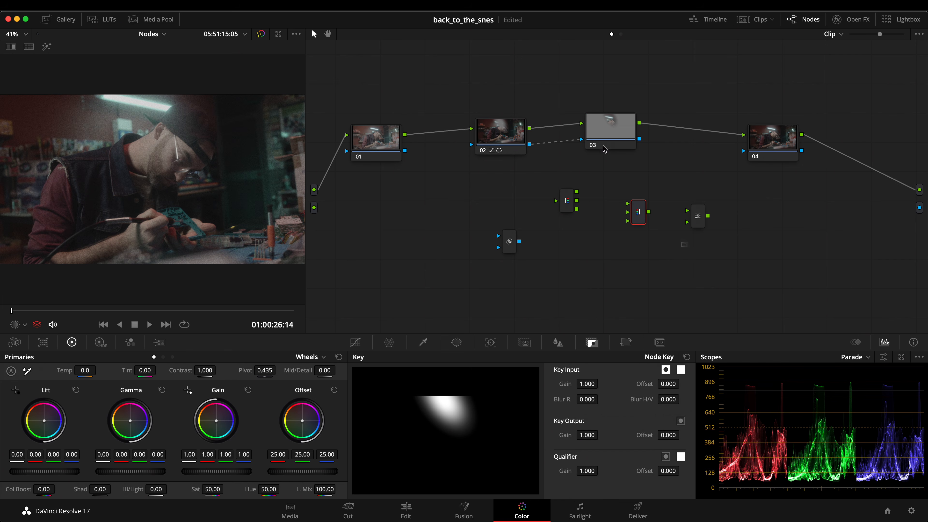
left_click_drag(639, 126, 661, 91)
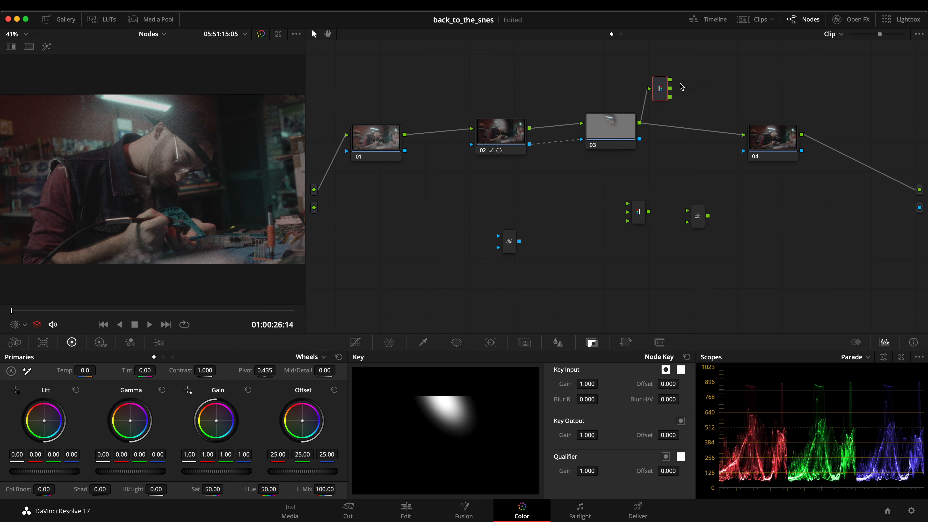
- Add a corrector node beside the splitter and feed it from the splitter's first output
right_click(686, 78)
mouse_move(710, 95)
left_click(827, 97)
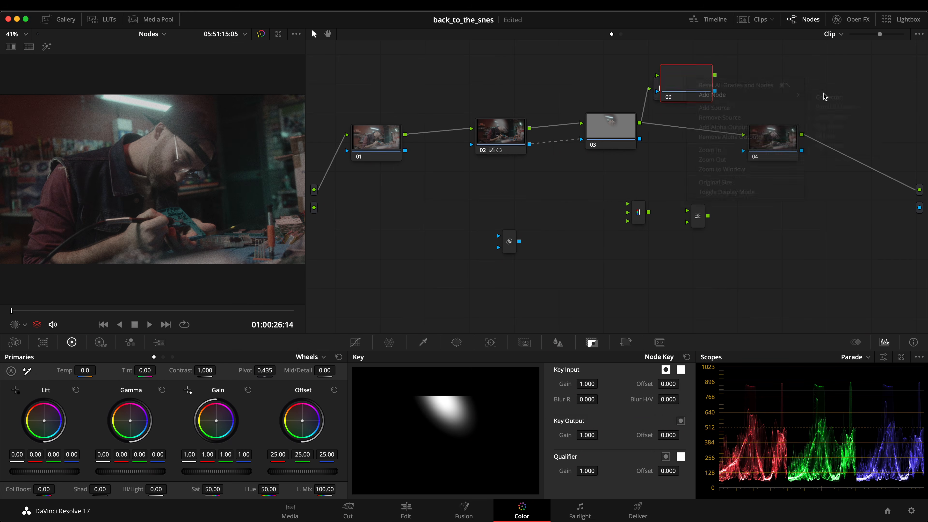
left_click_drag(672, 88, 731, 87)
left_click_drag(670, 79, 726, 66)
right_click(686, 148)
key("Escape")
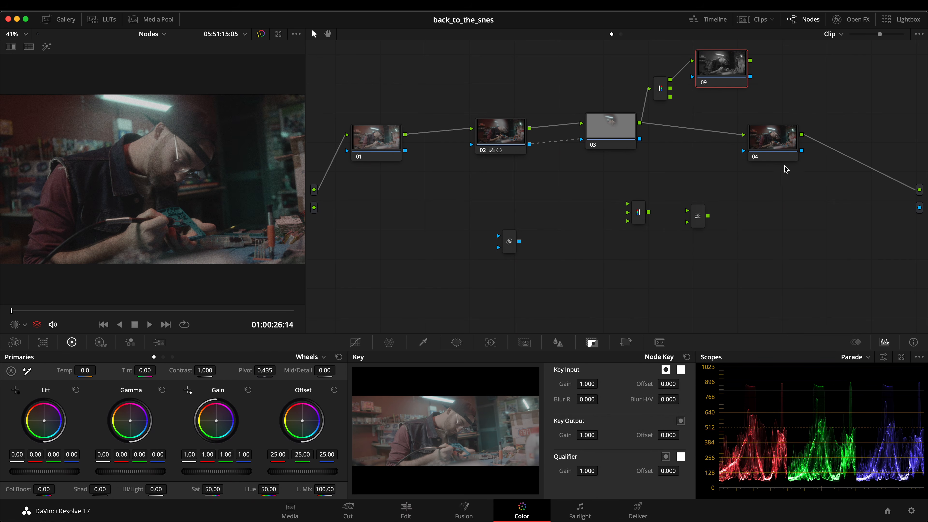
- Add a second corrector node below the first and feed it from the splitter's second output
right_click(680, 189)
mouse_move(690, 201)
left_click(816, 205)
left_click_drag(677, 189, 700, 152)
left_click_drag(670, 96, 729, 133)
right_click(739, 183)
left_click(690, 182)
- Insert the combiner before the last node, and link nodes 05 and 06 to its first two inputs
left_click(638, 211)
left_click_drag(638, 212, 771, 96)
left_click_drag(833, 133, 810, 82)
left_click(744, 69)
left_click_drag(750, 64, 789, 73)
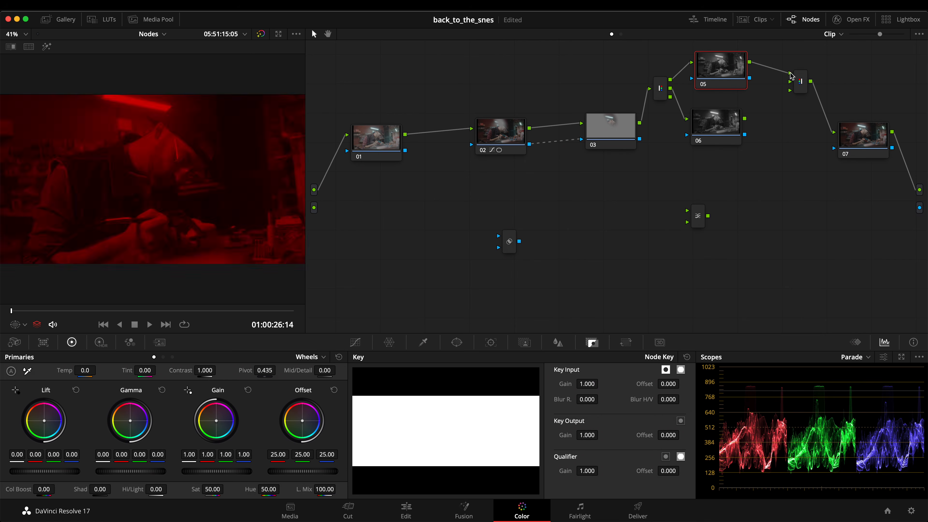
mouse_move(734, 127)
left_mouse_down()
mouse_move(751, 128)
mouse_move(789, 82)
mouse_move(722, 131)
left_mouse_up()
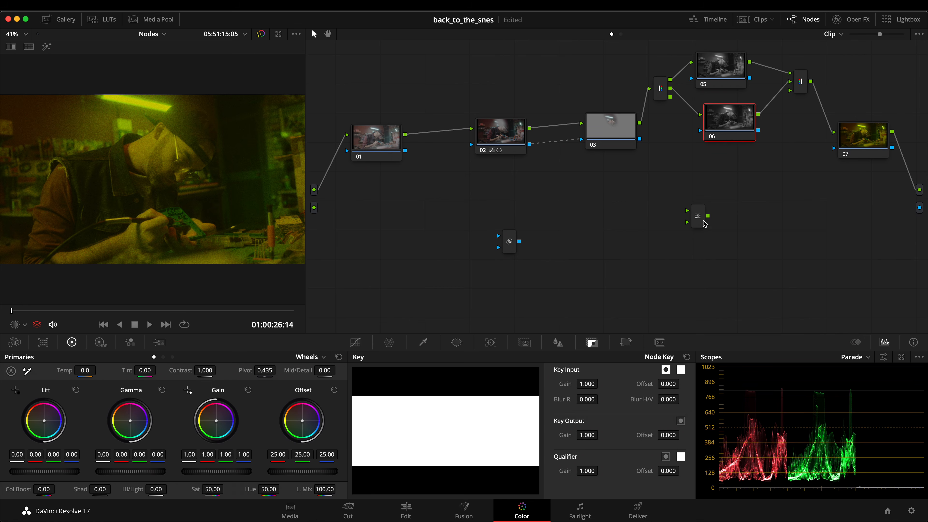
- Add a third corrector node between the splitter's third output and the combiner's third input
right_click(716, 159)
mouse_move(747, 178)
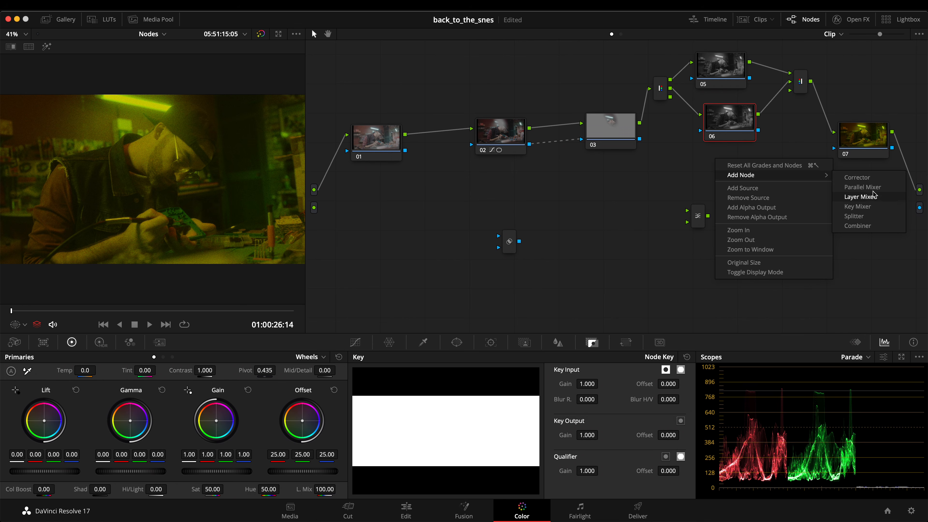
left_click(869, 178)
left_click_drag(710, 164, 729, 169)
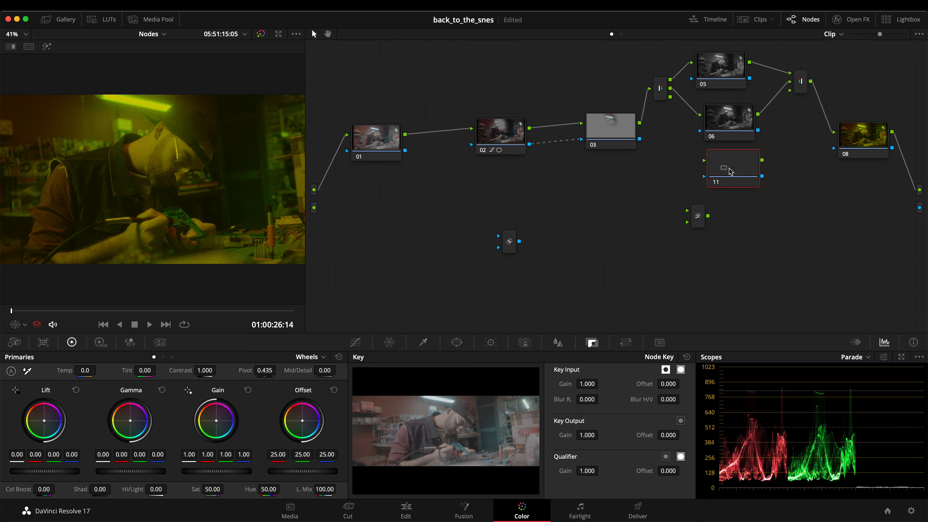
left_click_drag(669, 97, 703, 160)
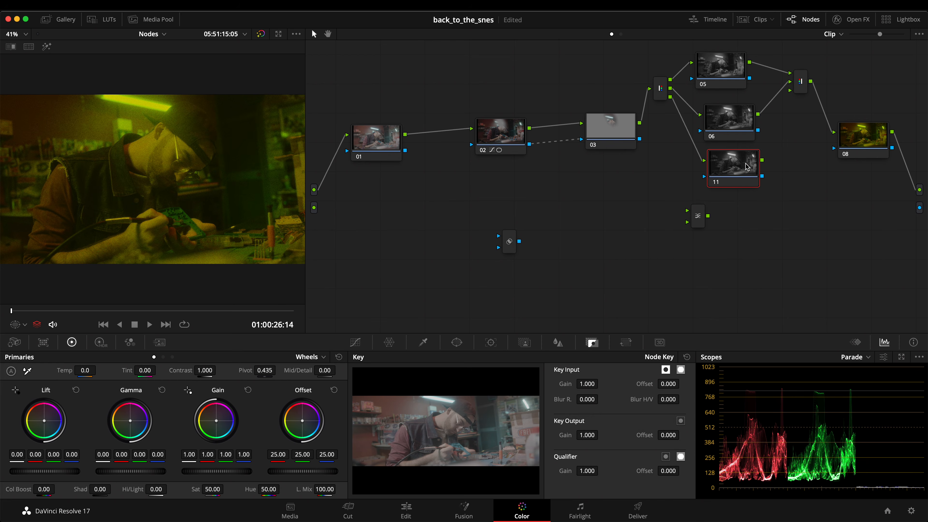
left_click_drag(762, 161, 790, 91)
- Select the three corrector nodes between the splitter and combiner in turn to examine their channel images
left_click(735, 120)
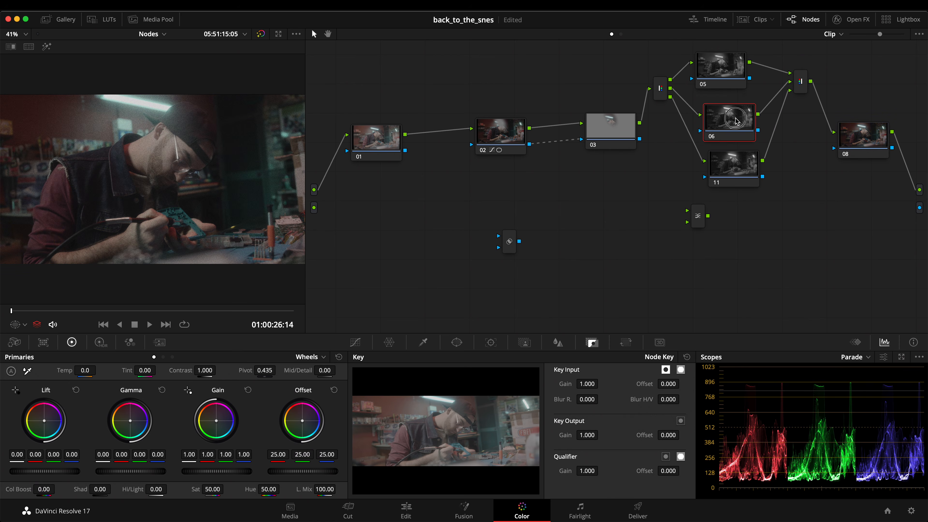
left_click(727, 65)
left_click(730, 114)
left_click(737, 169)
left_click_drag(722, 69, 725, 74)
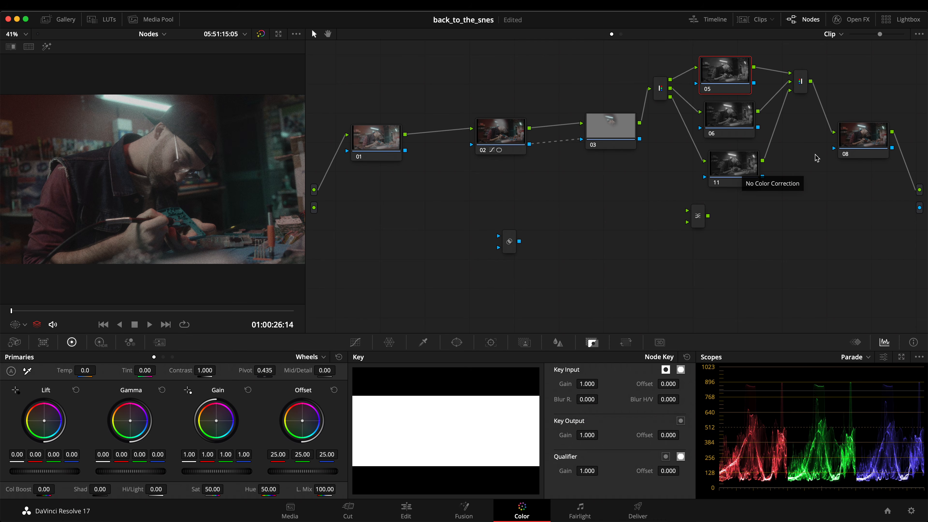
- Delete the parallel mixer, and link the key outputs of nodes 06 and 07 to the key mixer
left_click_drag(513, 251, 806, 224)
left_click(698, 215)
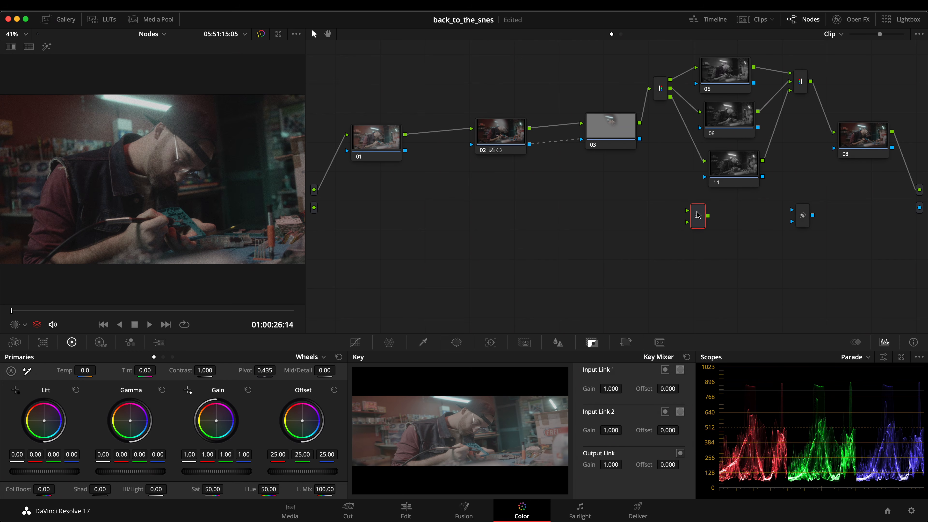
key("Delete")
left_click_drag(807, 211, 796, 191)
left_click_drag(758, 127, 814, 201)
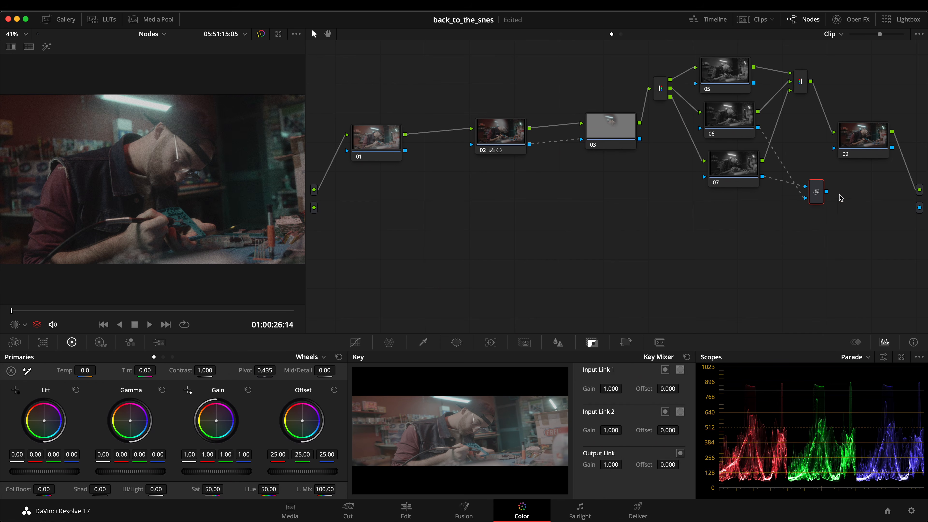
- Check the keys of the key mixer and nodes 06 and 07, and delete the key mixer
left_click_drag(659, 91, 660, 98)
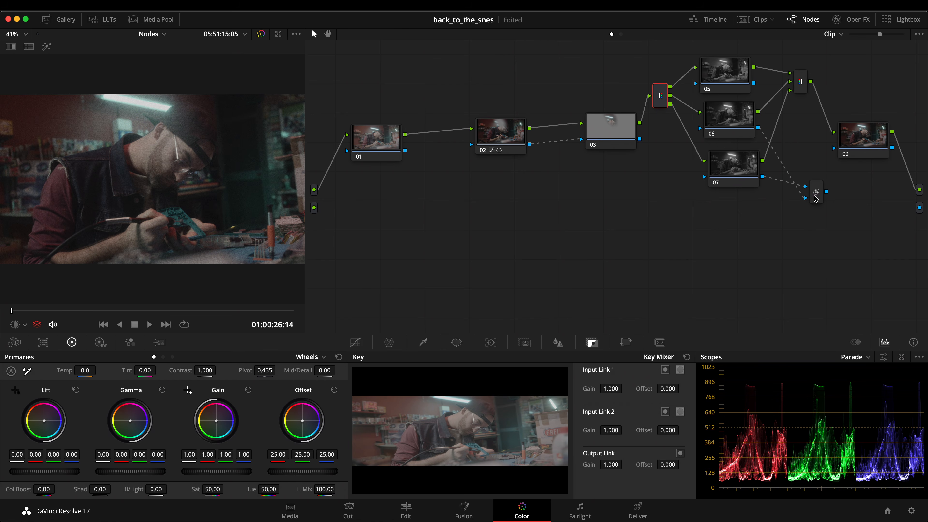
left_click_drag(814, 196, 815, 202)
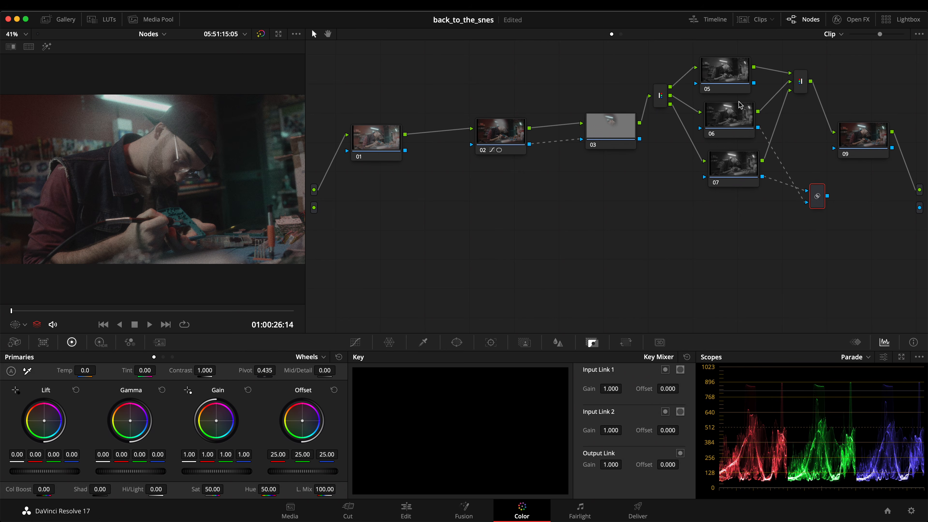
left_click(725, 119)
left_click_drag(729, 162, 730, 163)
left_click(730, 125)
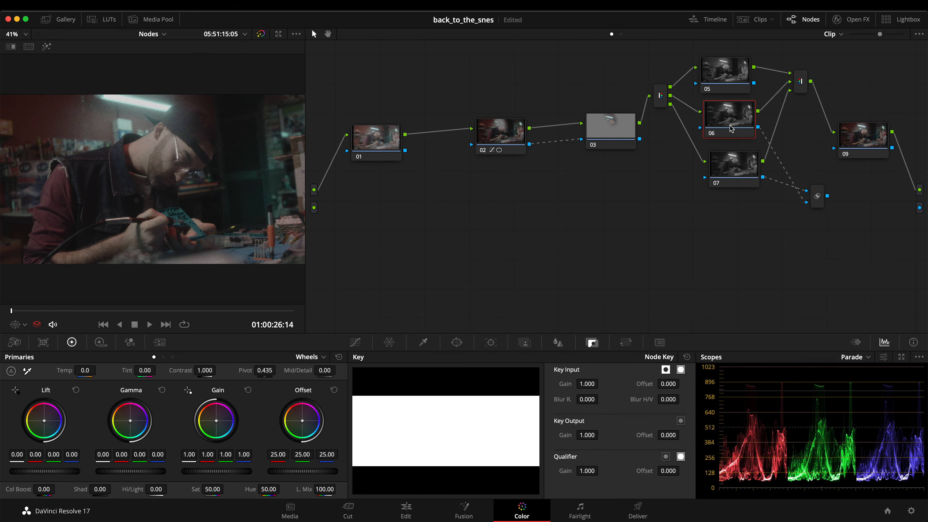
left_click_drag(817, 199, 818, 188)
key("Delete")
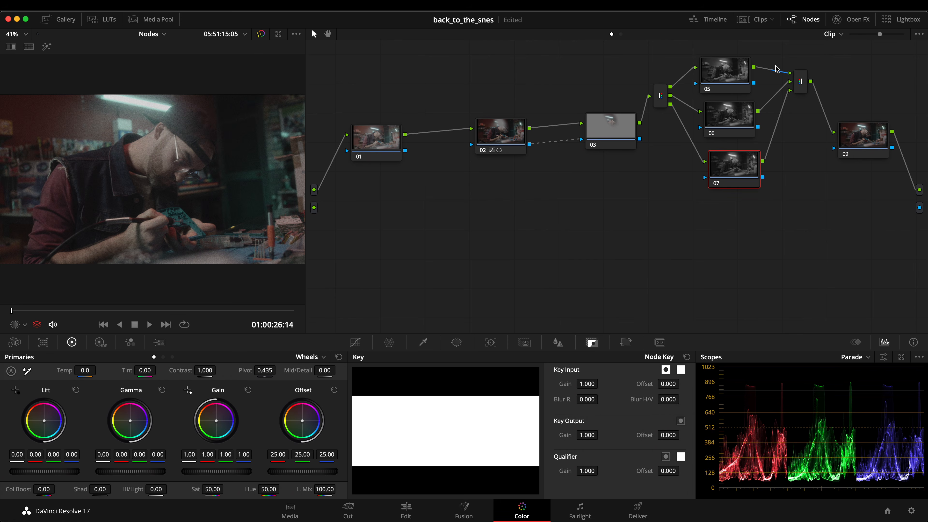
- Show the clip thumbnails and open clip 24 to examine its node tree
left_click(740, 20)
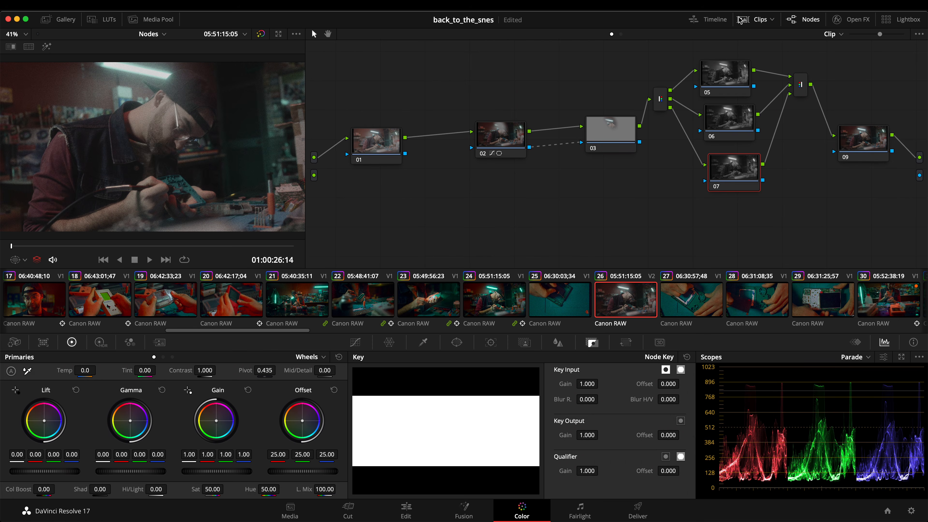
left_click(514, 289)
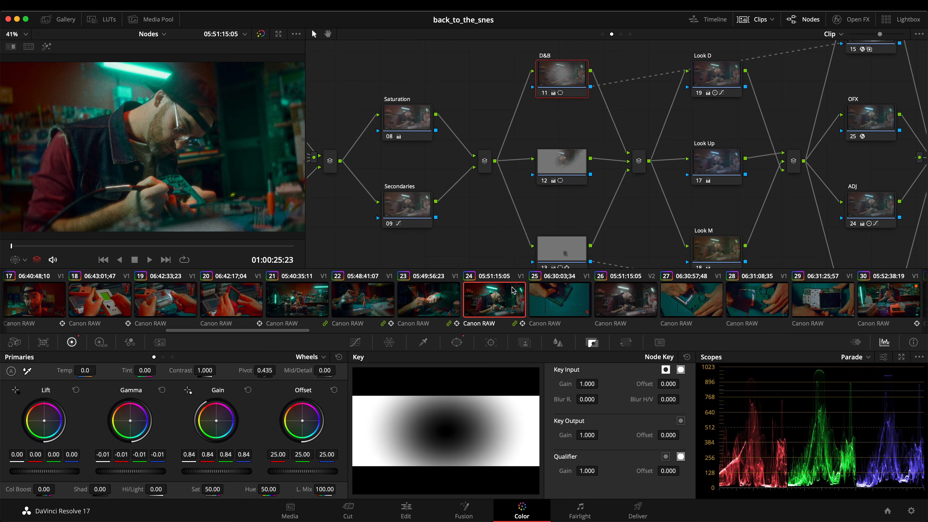
- Fit the whole node tree in the enlarged node editor, clean up the node graph, and hide the clip thumbnails
left_click(648, 104)
right_click(648, 103)
key("Escape")
left_click_drag(881, 36, 793, 35)
right_click(766, 71)
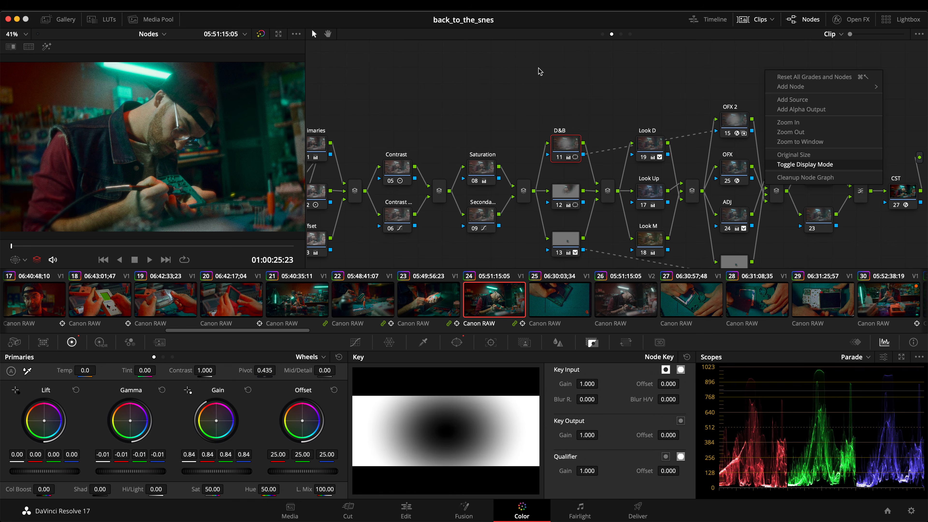
key("alt+f")
right_click(659, 97)
left_click(715, 204)
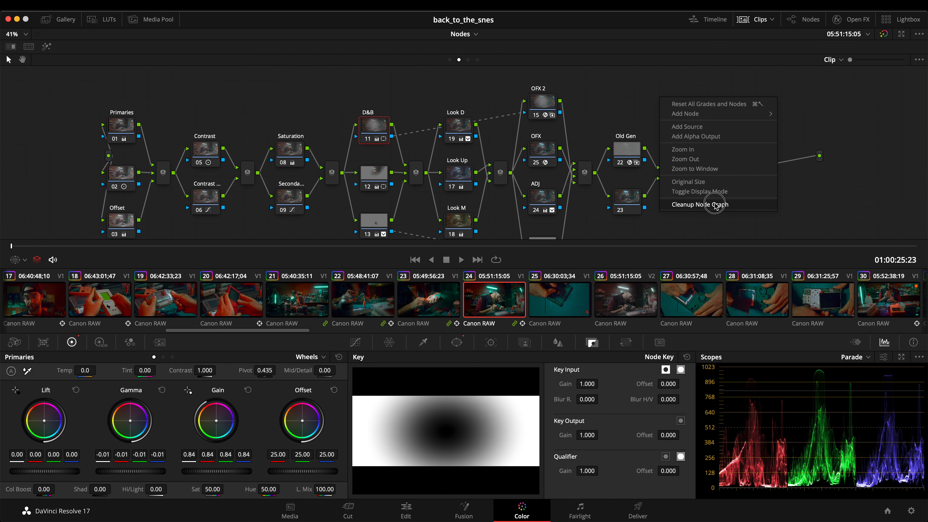
left_click(743, 20)
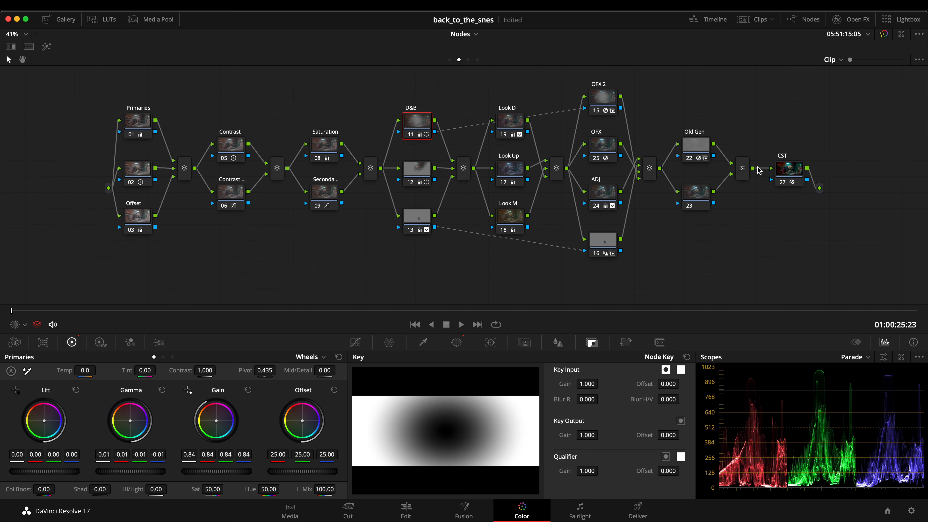
- Toggle the node display mode, and clean up the node graph again with the viewer restored beside it
right_click(709, 81)
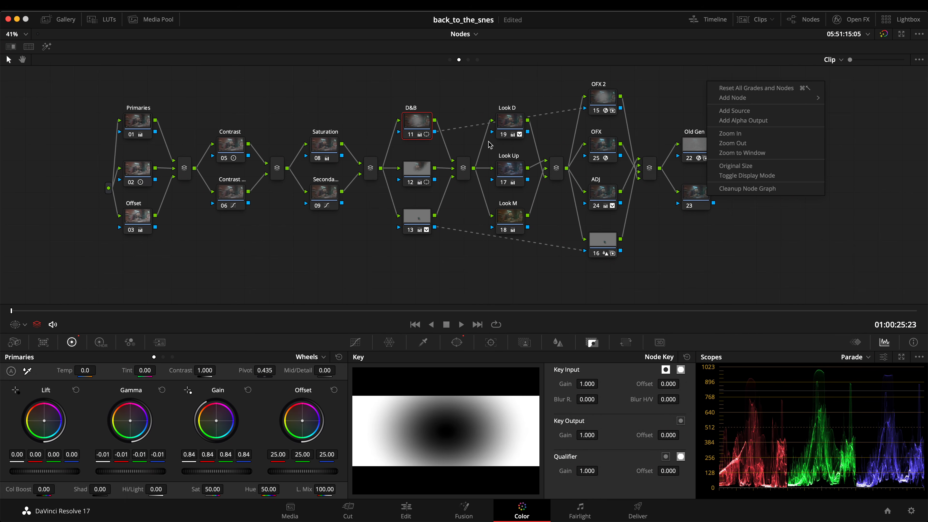
left_click(755, 177)
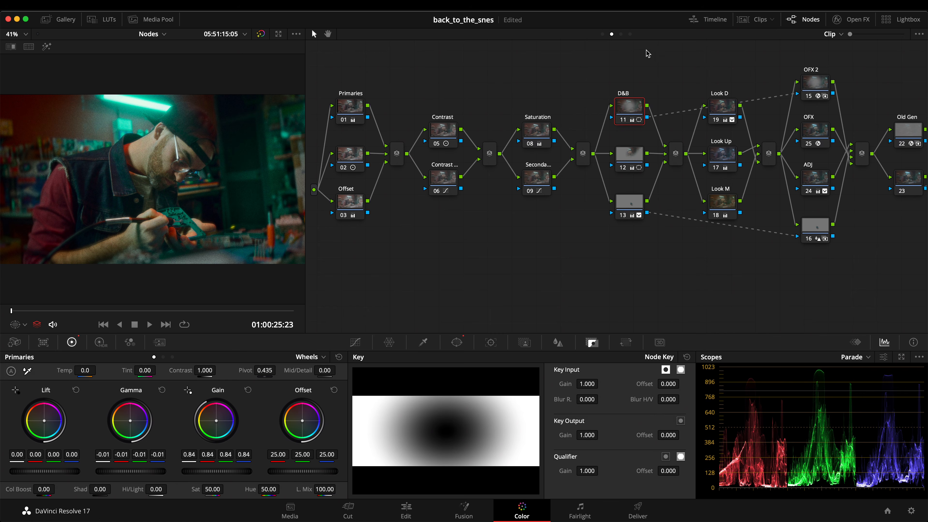
left_click(331, 34)
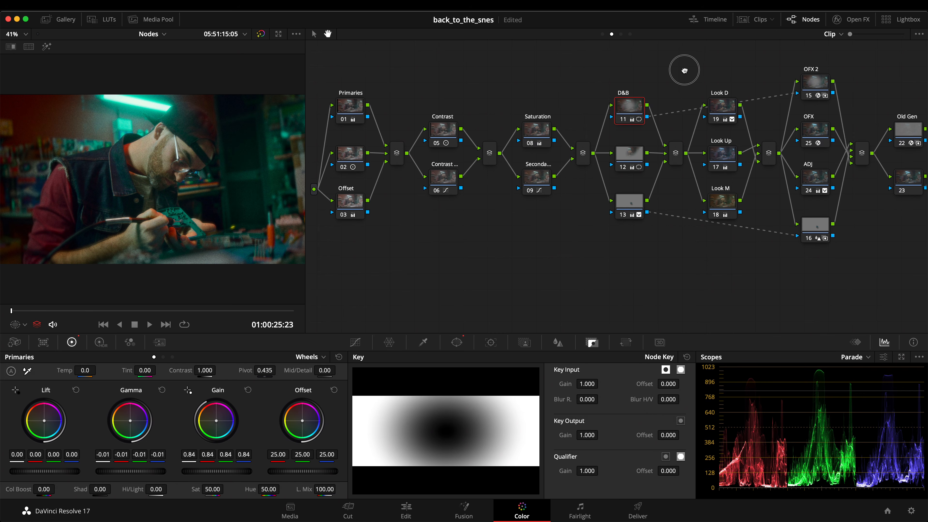
left_click_drag(512, 70, 490, 70)
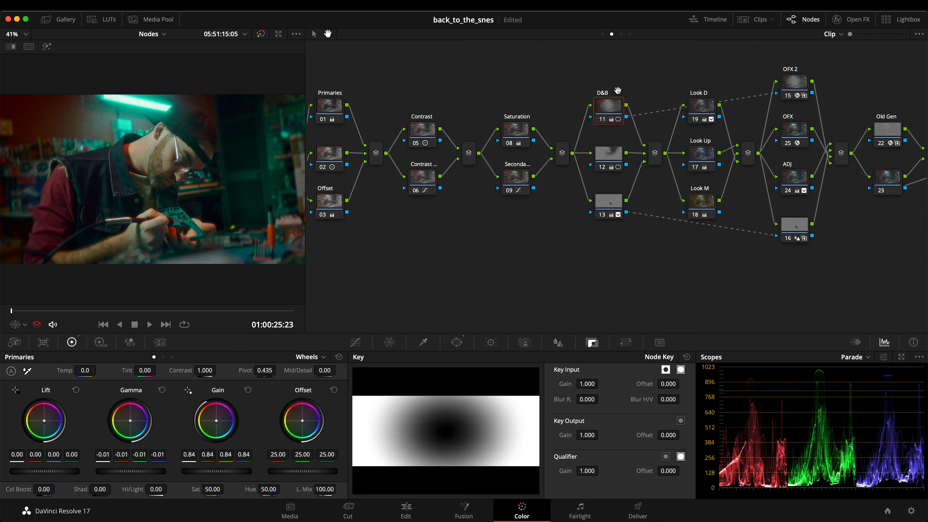
right_click(611, 76)
left_click(682, 183)
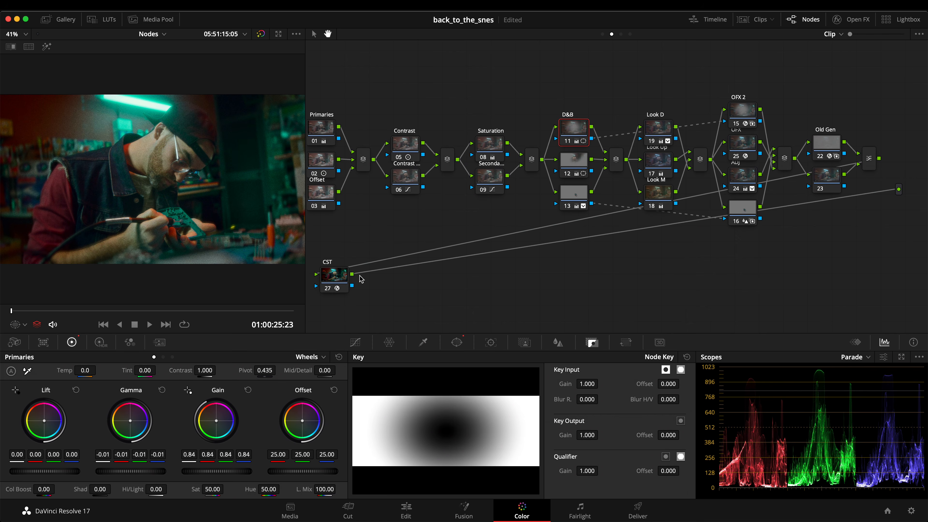
- Compare the image with the CST node off and on, and move that node below the last mixer near the tree's output
left_click_drag(330, 279, 478, 266)
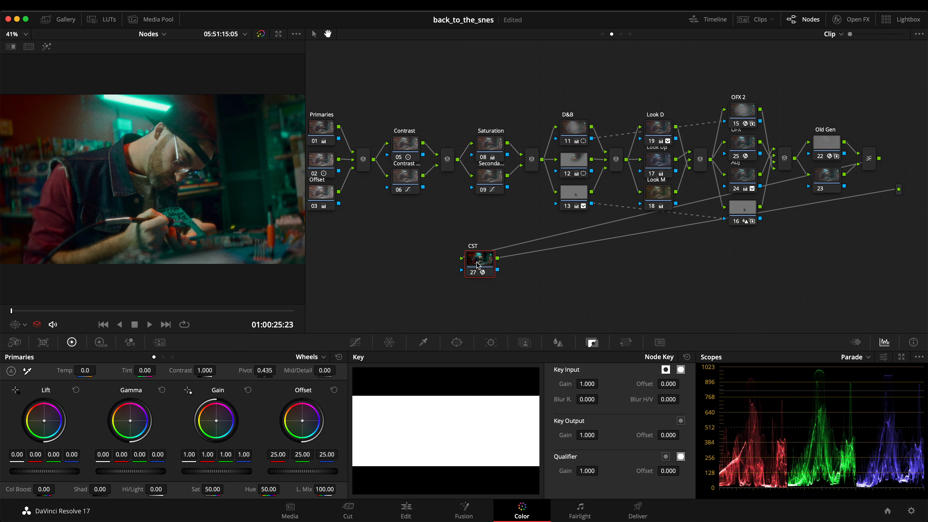
key("super+d")
key("super+d")
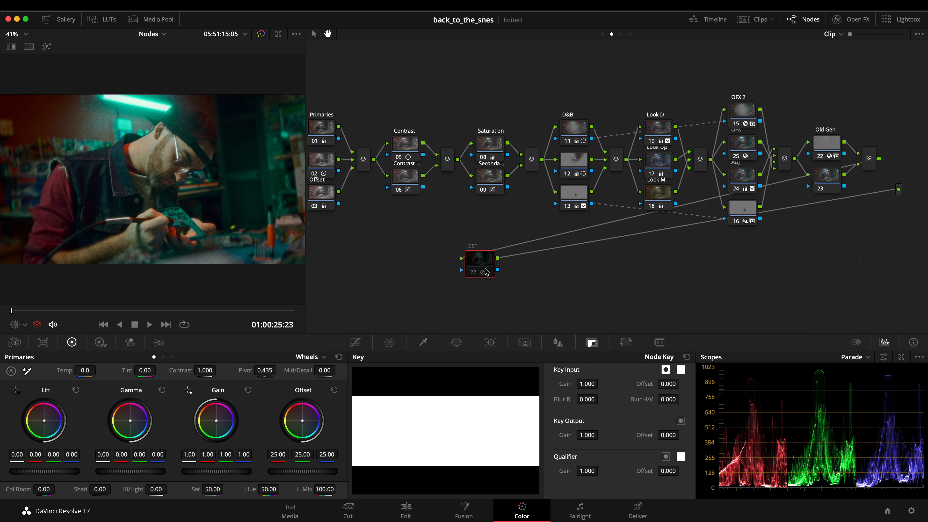
left_click_drag(484, 258, 926, 242)
key("super+d")
key("super+d")
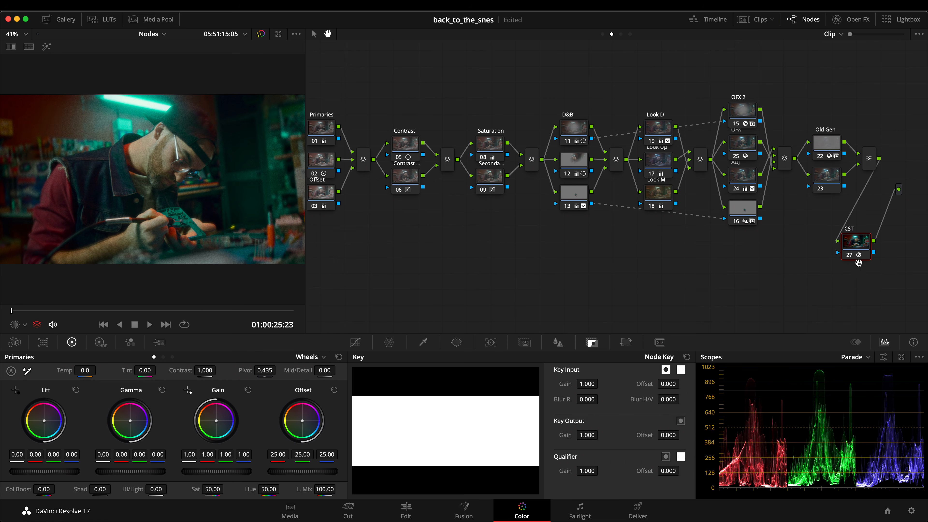
left_click_drag(855, 249, 871, 221)
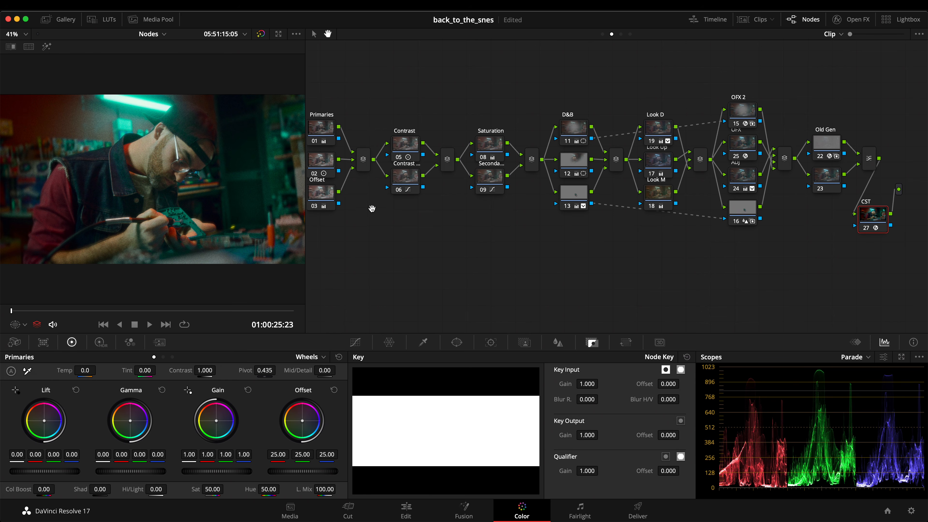
- Select D&B nodes 11, 12 and 13 and switch them off and on repeatedly to compare their effect, including on linked nodes 15 and 16
left_click(314, 35)
left_click(578, 132)
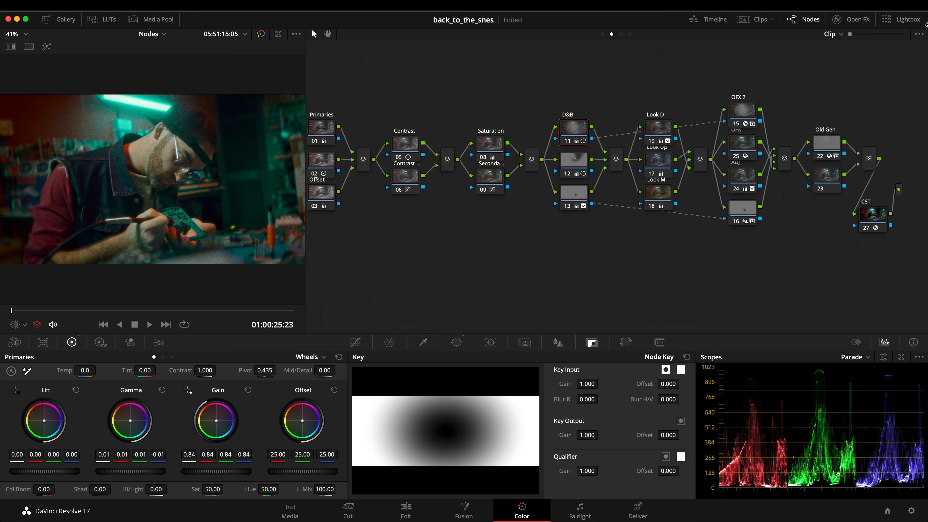
left_click_drag(851, 34, 857, 34)
left_click_drag(619, 87, 578, 218)
key("super+d")
key("super+d")
key("super+d")
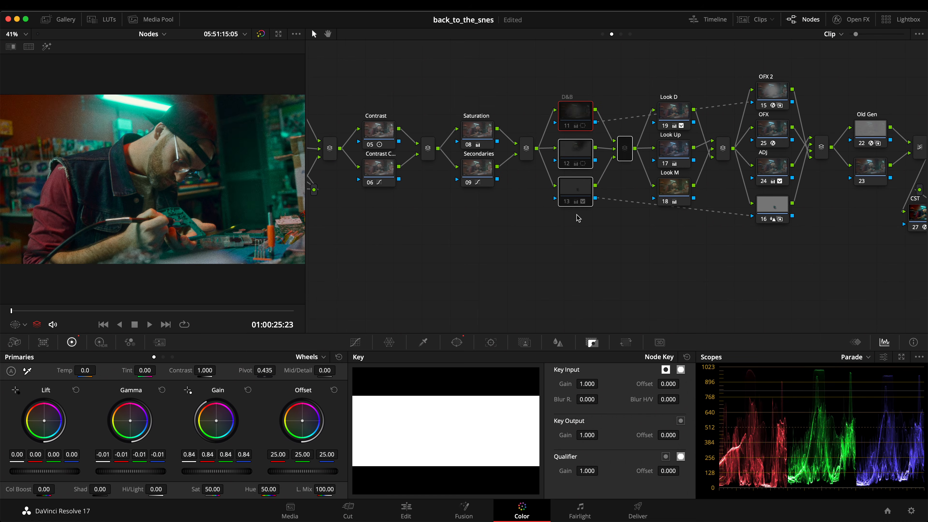
key("super+d")
key("super+d")
key("super+d")
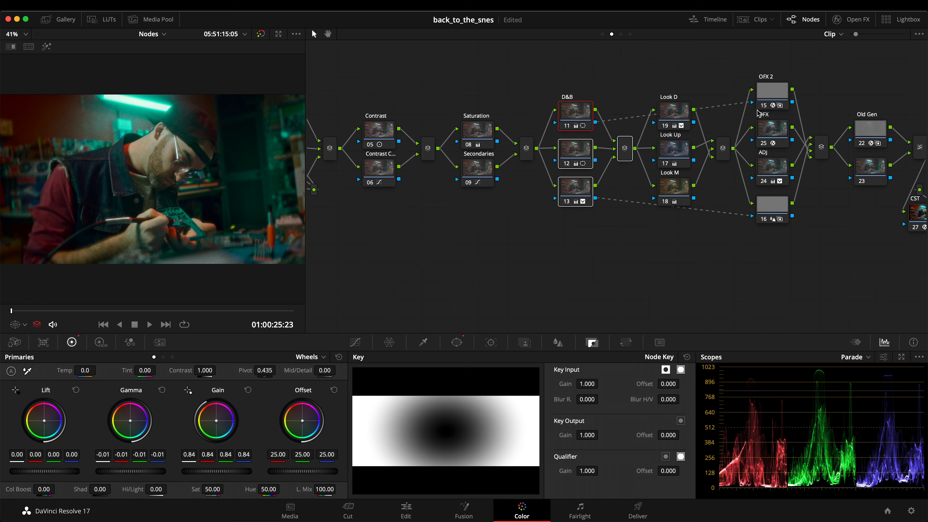
key("super+d")
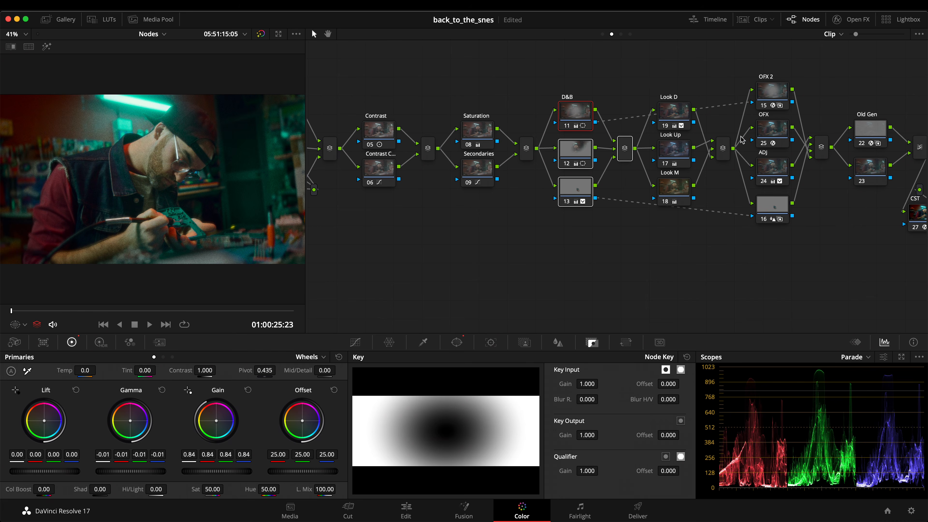
key("super+d")
key("super+d")
key("super+d")
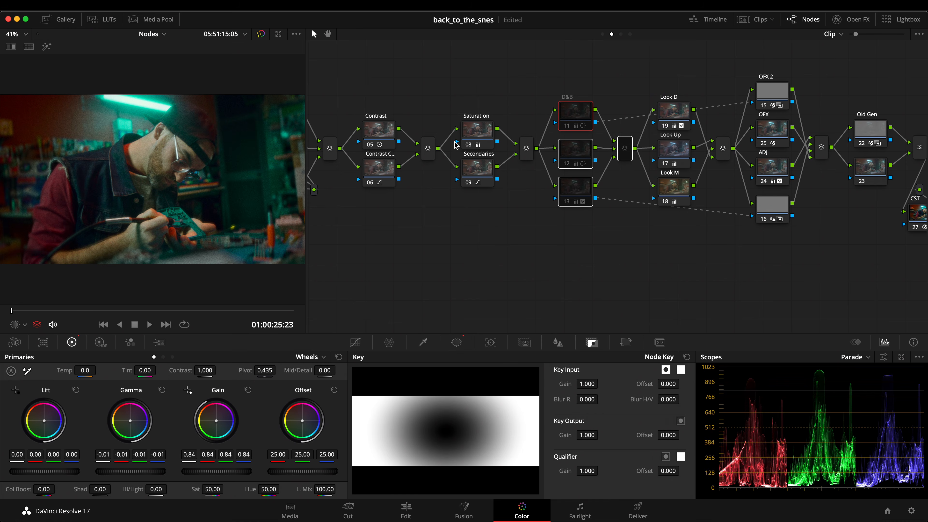
key("super+d")
key("super+d")
key("super+d")
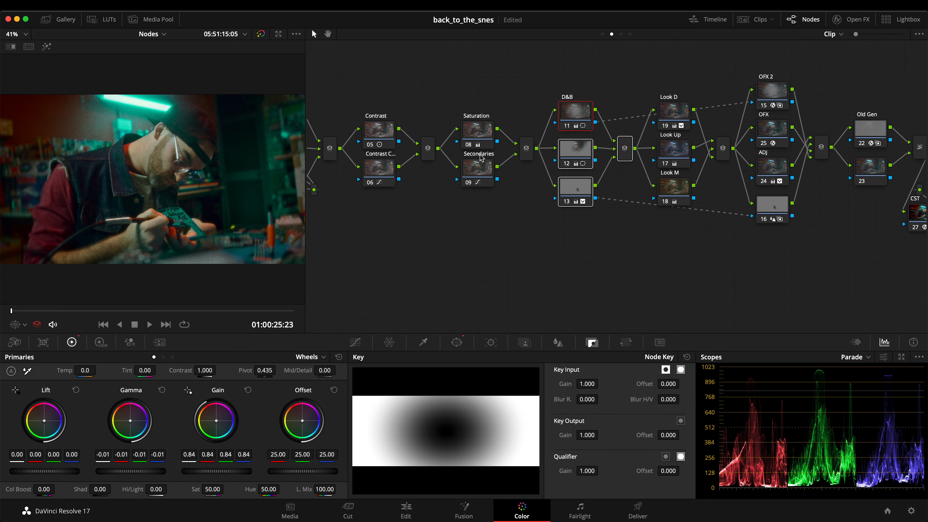
key("super+d")
key("super+d")
key("super+d")
key("super+d")
- Switch the nodes from Primaries through Secondaries off and on together to compare the base grade, and select node 09
left_click_drag(855, 34, 850, 34)
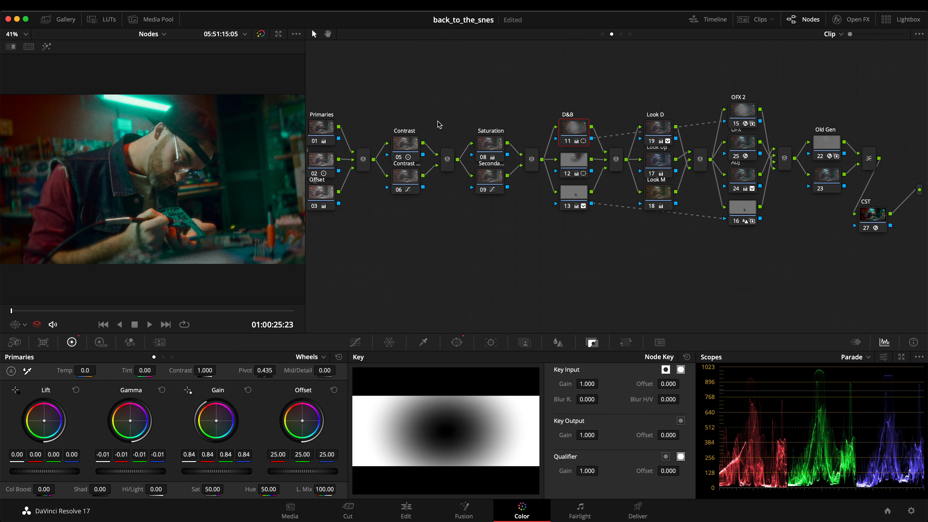
left_click(482, 136)
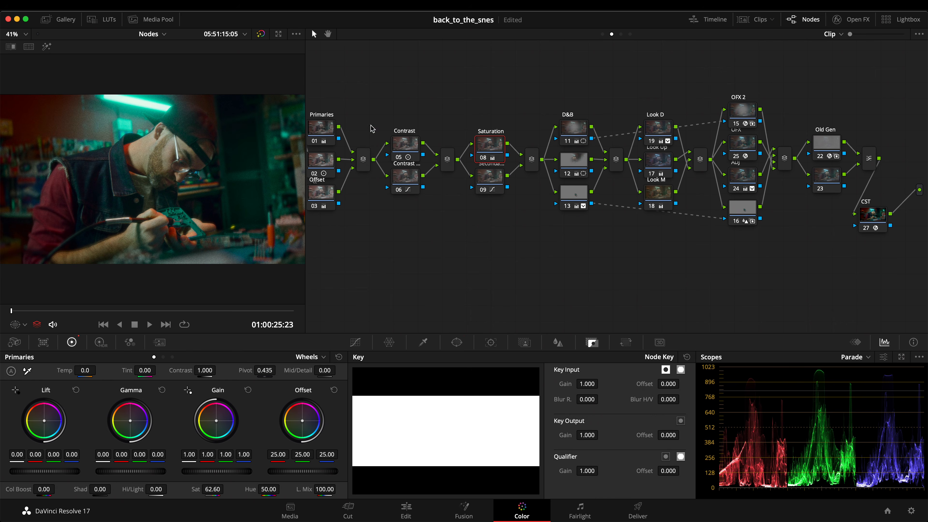
left_click_drag(499, 93, 320, 233)
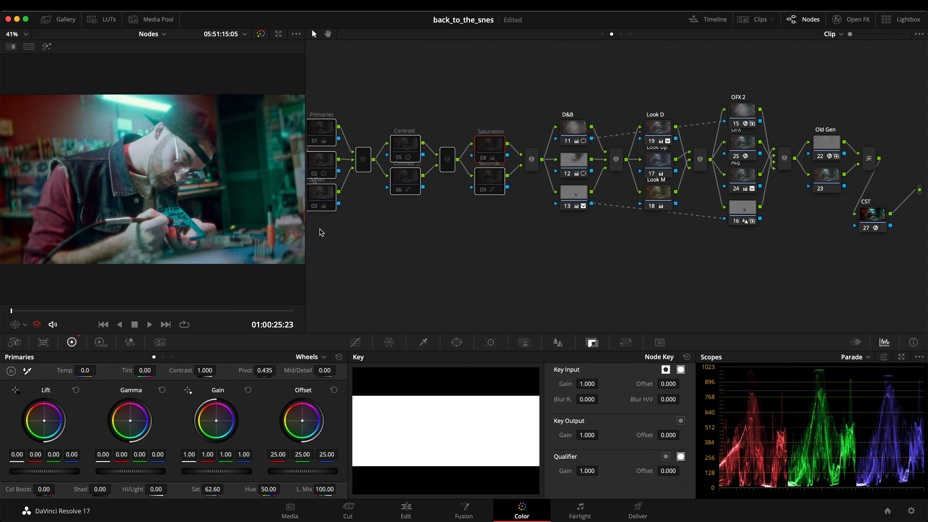
left_click(505, 200)
left_click(491, 181)
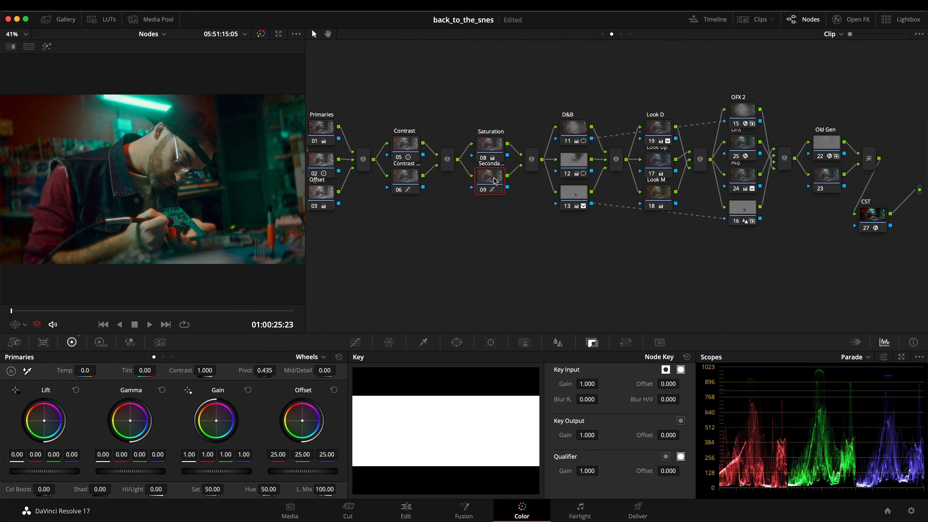
- Disable and re-enable the three D&B nodes to check how they shape the light in the image
left_click(569, 133)
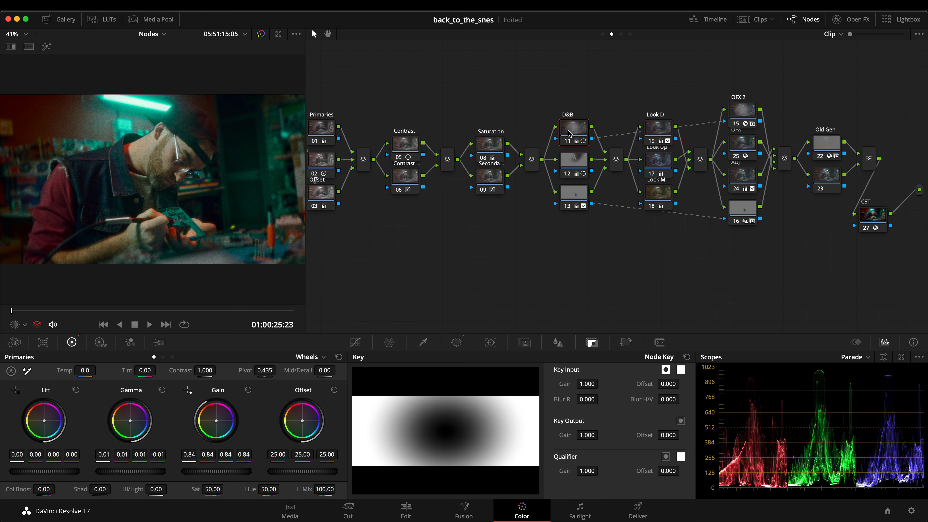
left_click_drag(574, 217, 575, 218)
key("super+d")
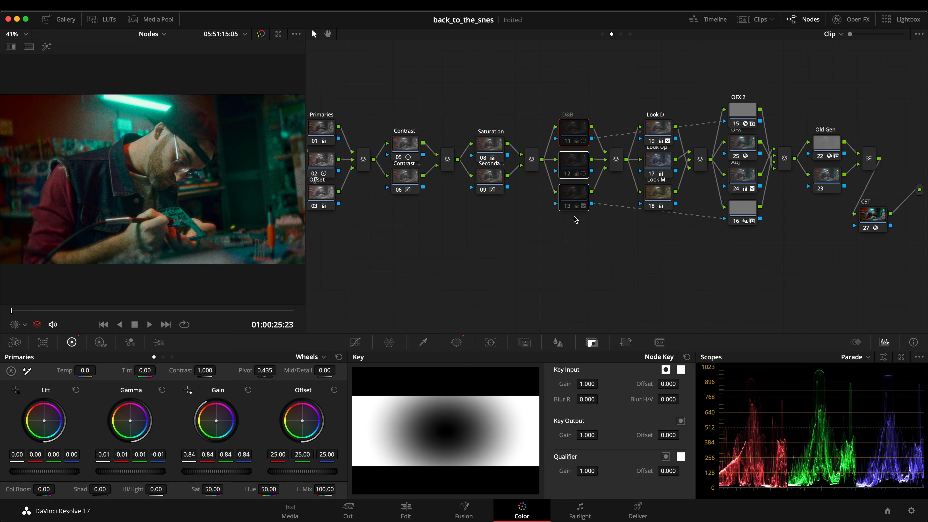
key("super+d")
key("super+d")
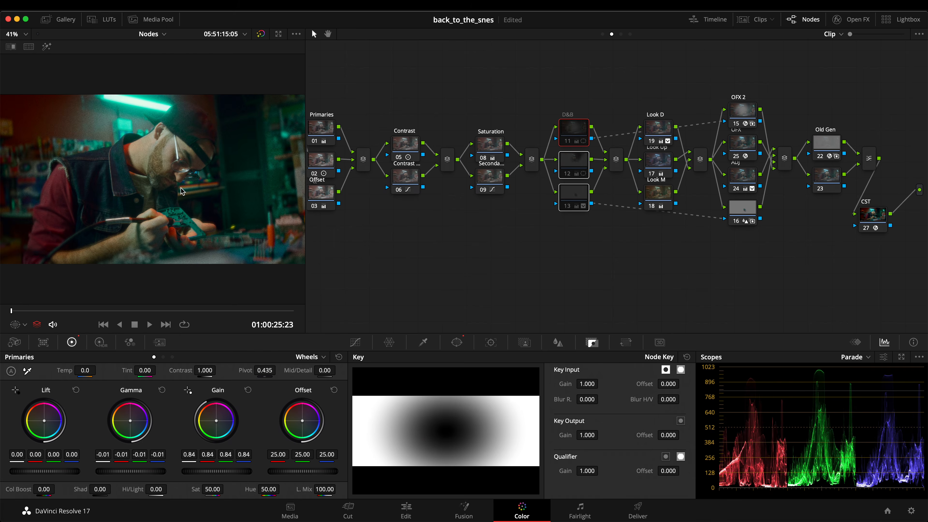
key("super+d")
- Select Look D, Look Up and Look M and switch them off and on to compare the creative look
left_click(662, 131)
left_click_drag(688, 116, 657, 220)
key("super+d")
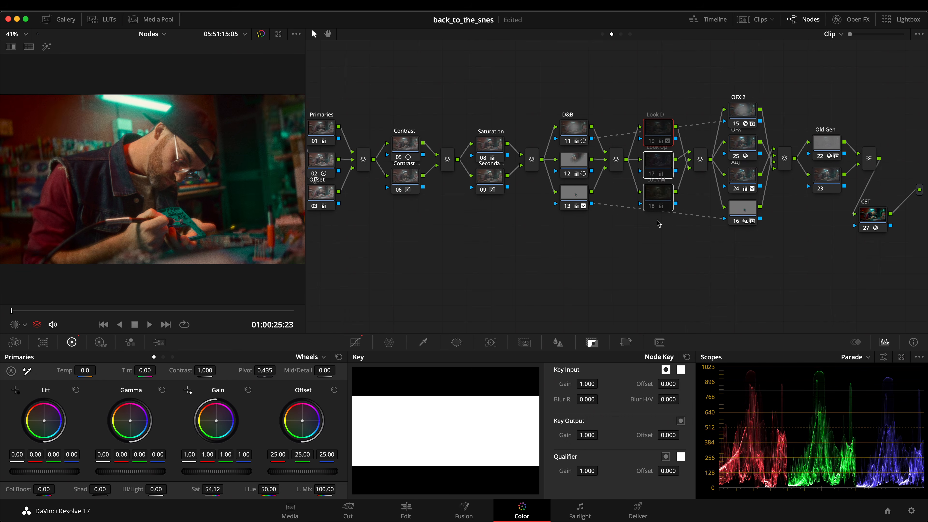
key("super+d")
key("super+d")
key("super+d")
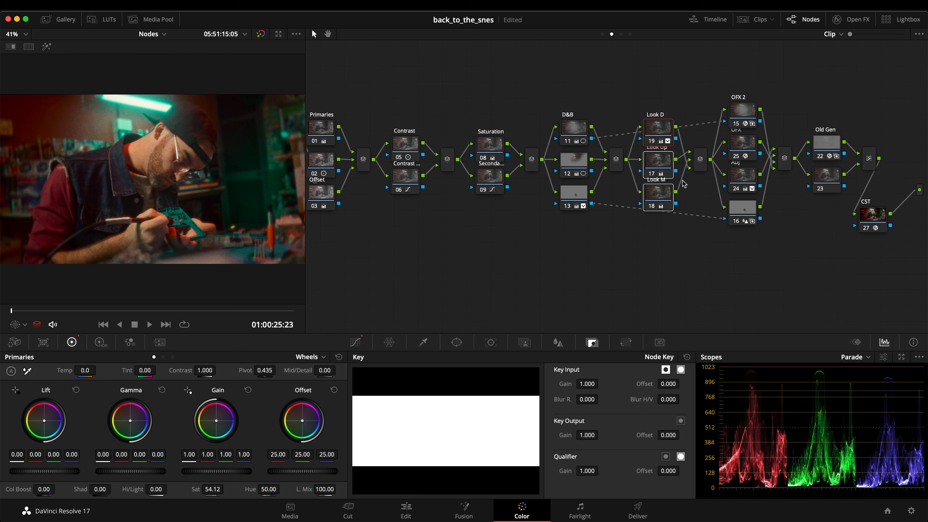
- Select OFX 2, OFX, ADJ and node 16 and switch them off and on to compare their effect on the image
left_click(743, 110)
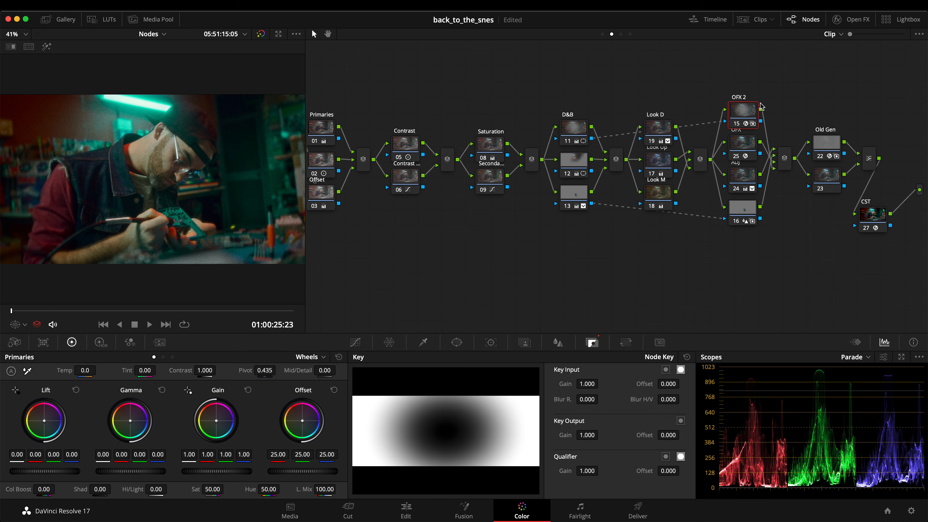
left_click_drag(773, 138, 741, 222)
key("super+d")
key("super+d")
key("super+d")
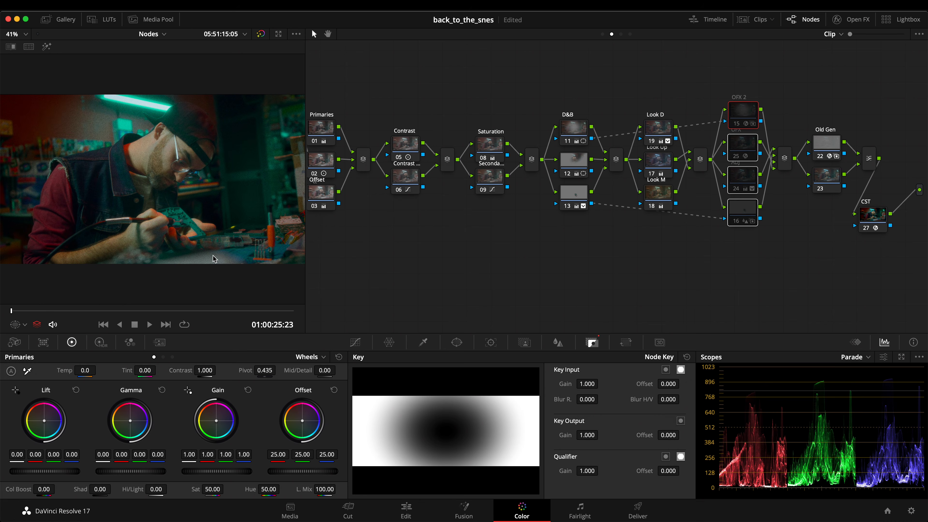
key("super+d")
key("super+d")
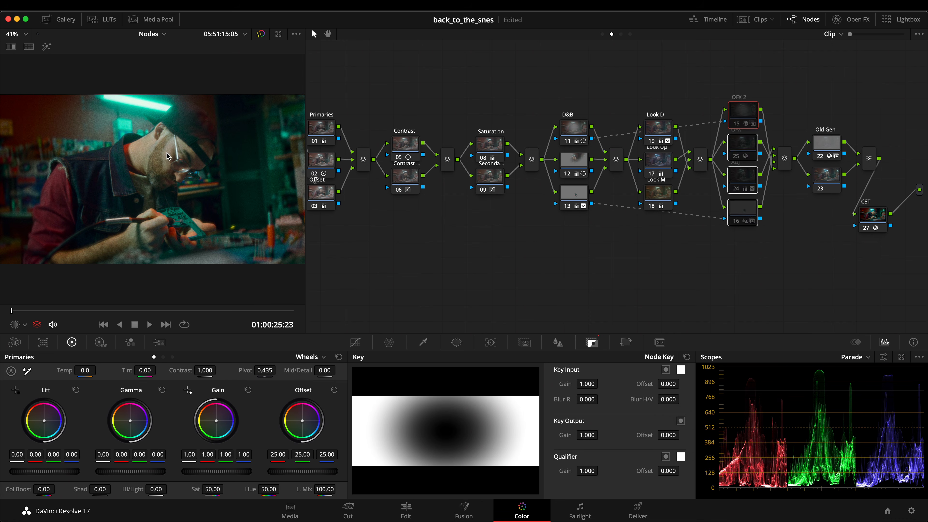
key("super+d")
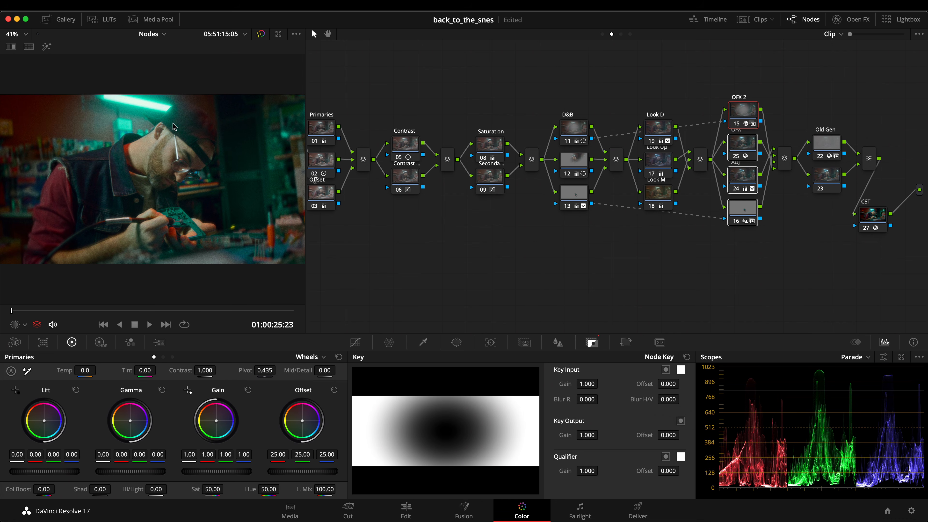
key("super+d")
key("super+d")
- Select node 23 in the Old Gen group, and shift the CST node slightly downward
left_click(826, 176)
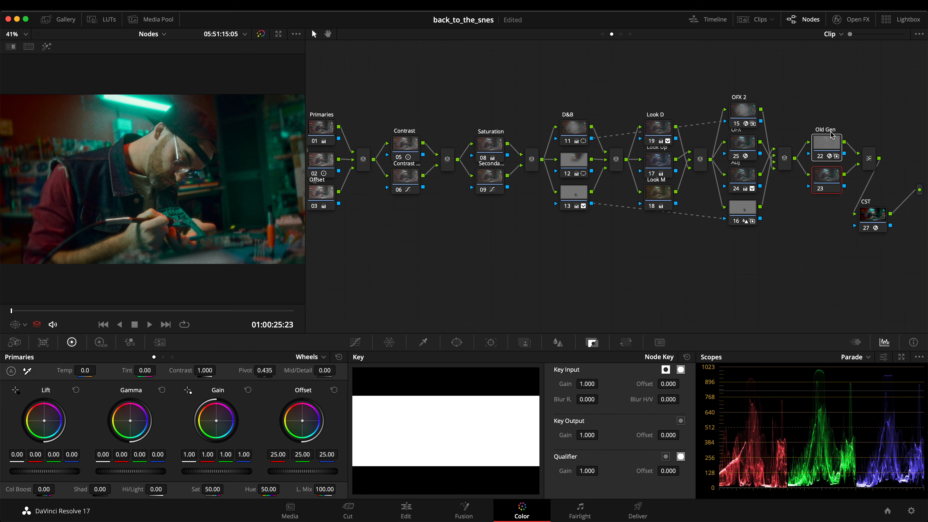
mouse_move(874, 226)
left_mouse_down()
mouse_move(876, 216)
mouse_move(871, 232)
left_mouse_up()
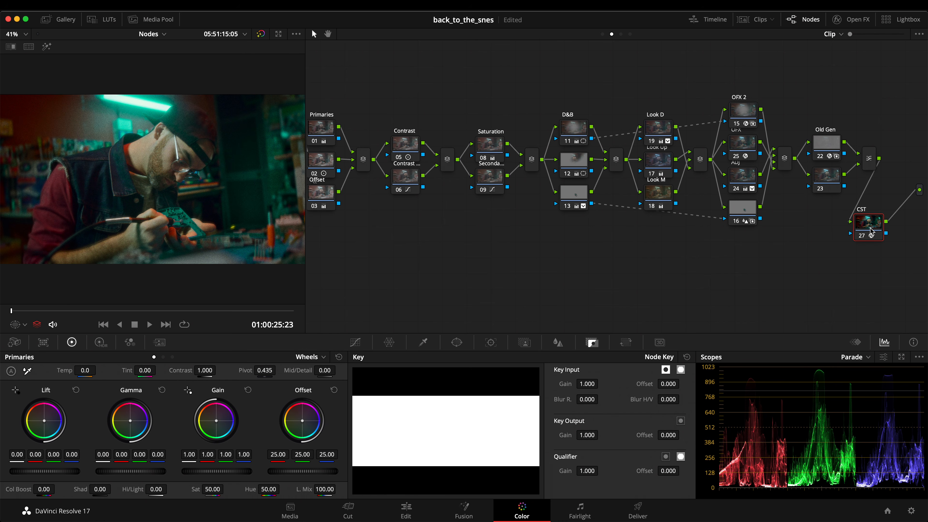
- Switch the node editor to the timeline level, select nodes 01 and 02 in turn, and examine the image up close
left_click(631, 36)
left_click(516, 248)
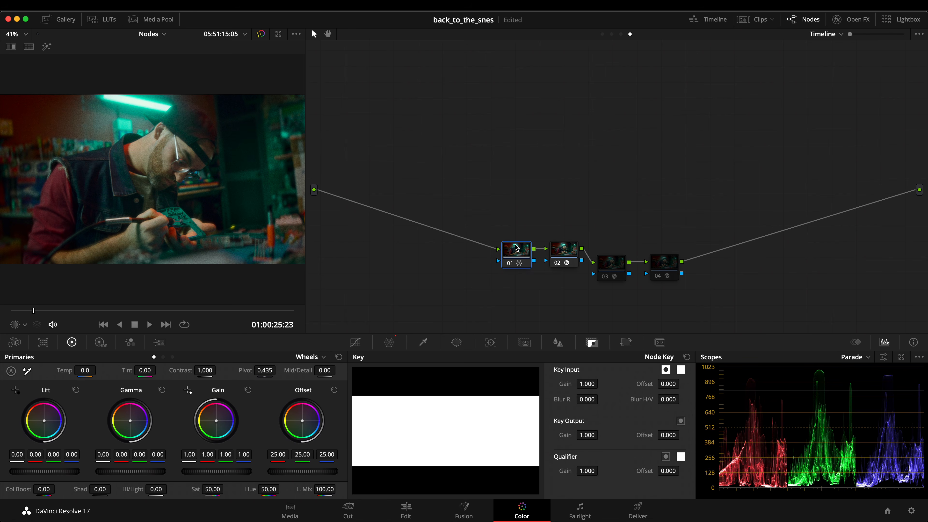
left_click(560, 252)
scroll(140, 185, "up", 4)
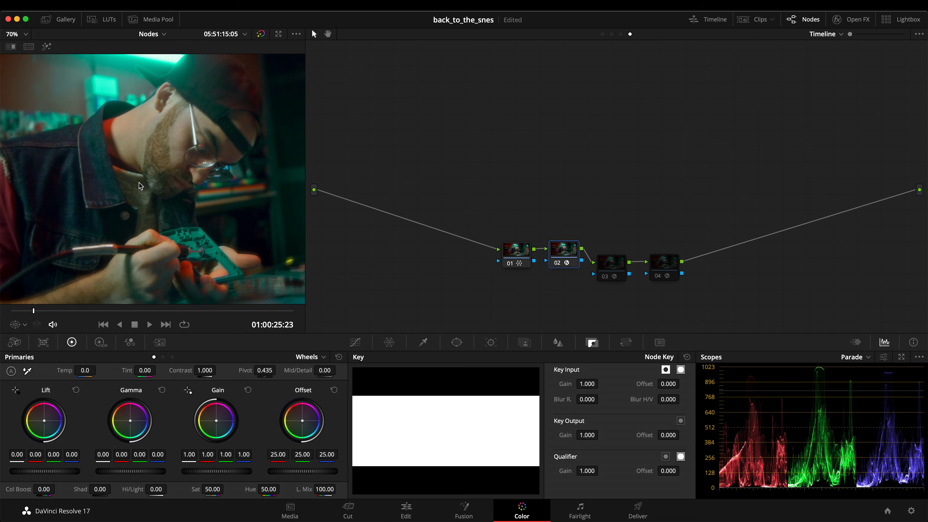
- Return the node editor to the clip level and clean up the layout of the clip's node graph
scroll(140, 185, "down", 3)
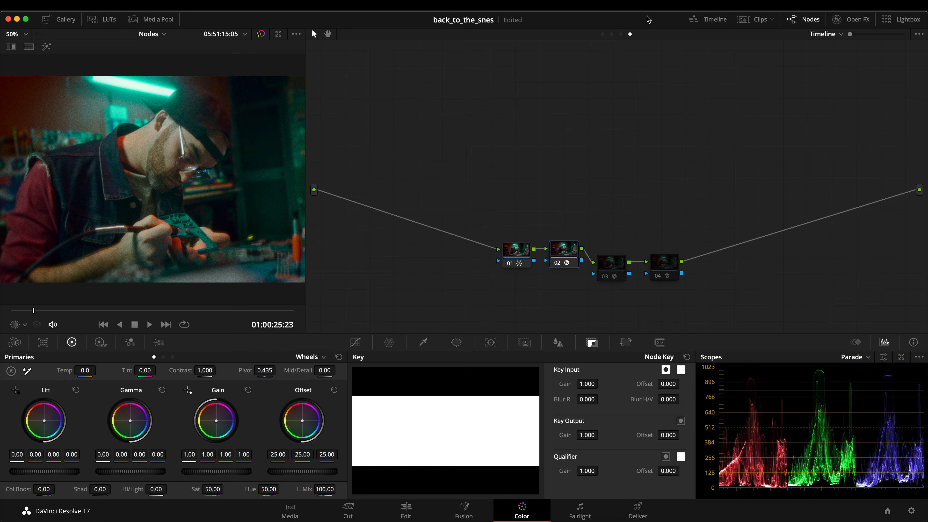
left_click(614, 31)
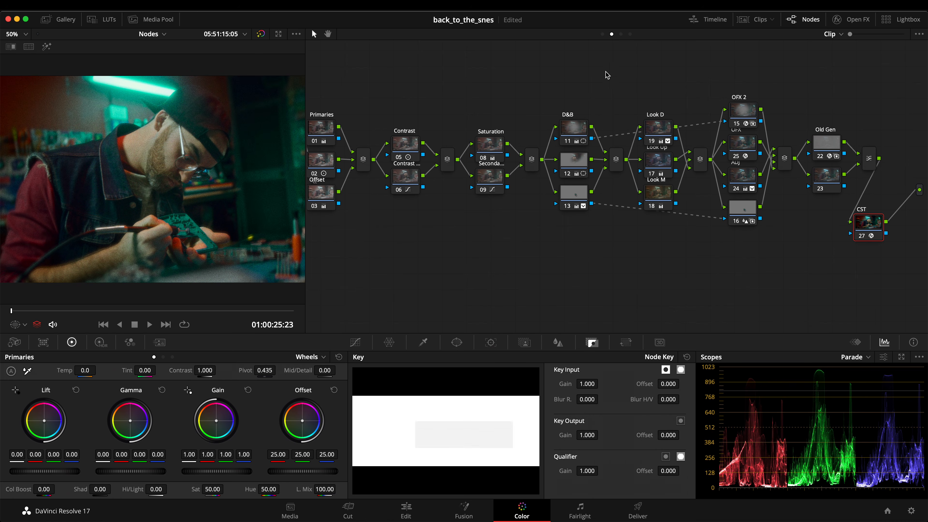
right_click(548, 84)
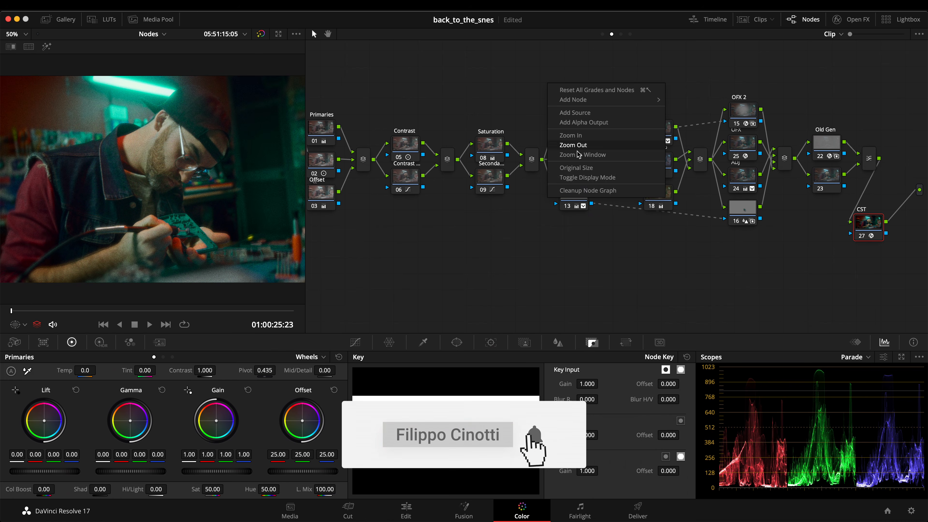
left_click(588, 190)
left_click_drag(360, 280, 882, 233)
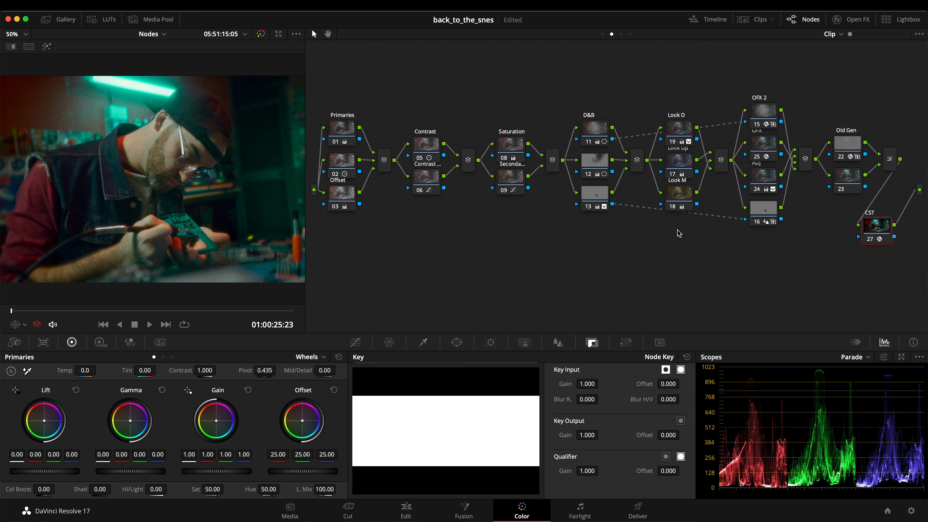
- Select the clip's whole node tree and shift it slightly down and to the right
left_click(420, 508)
left_click(511, 505)
left_click_drag(919, 99, 334, 283)
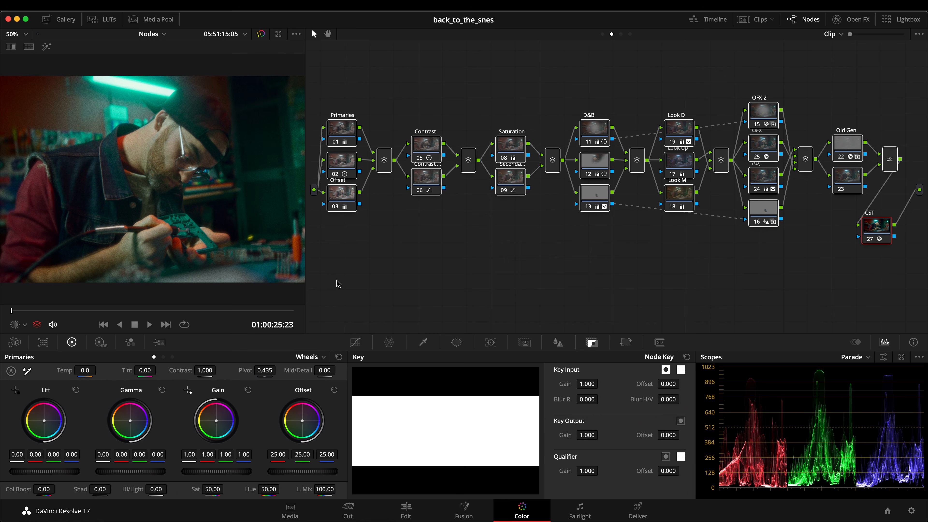
left_click_drag(337, 201, 360, 217)
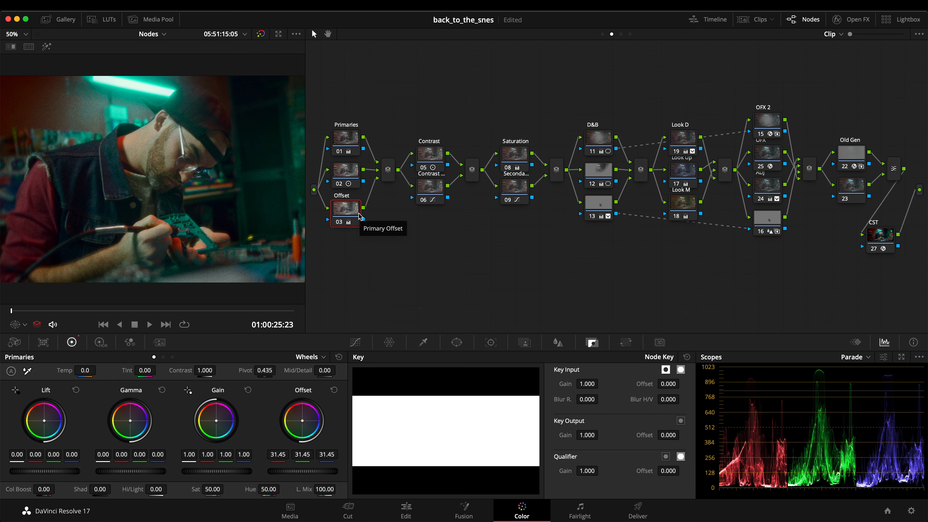
left_click(351, 140)
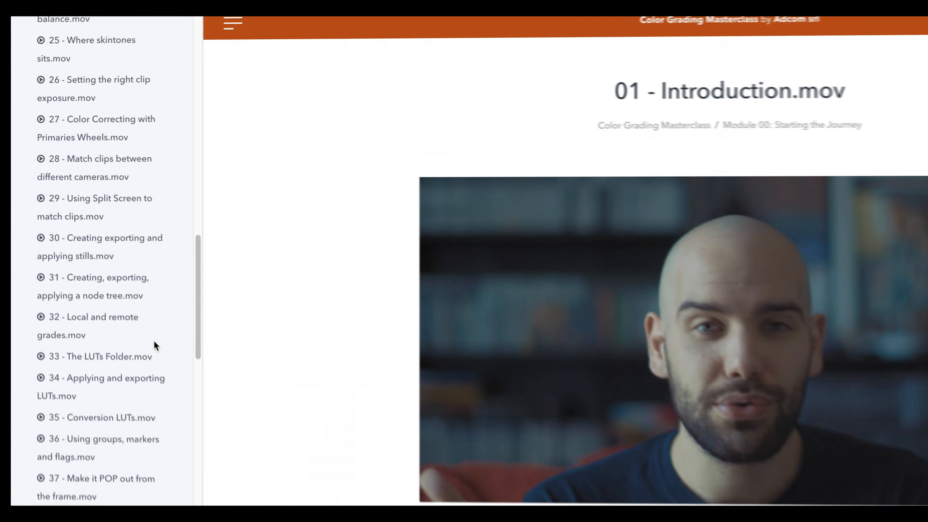
scroll(154, 340, "down", 10)
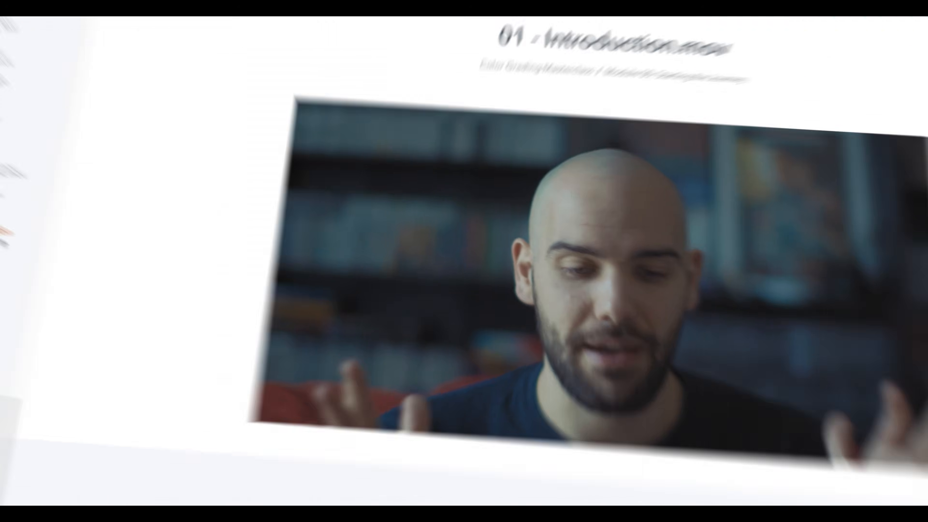